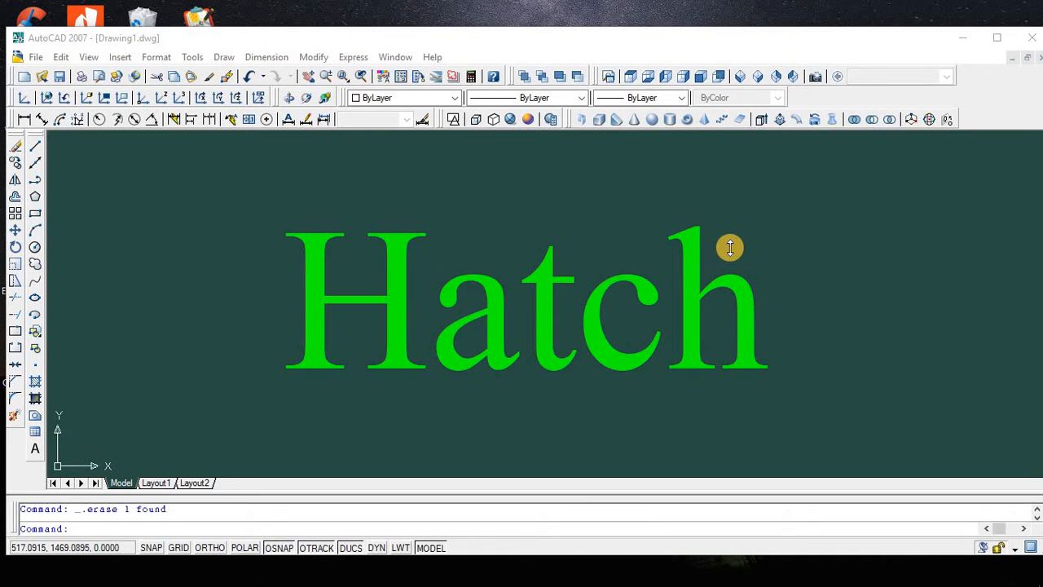
left_click(959, 38)
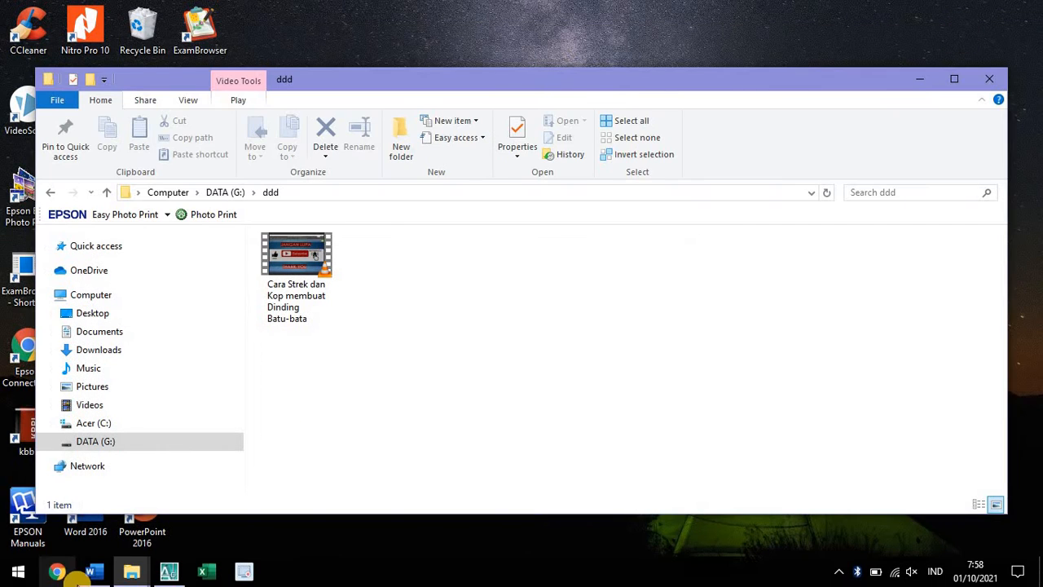
left_click(96, 572)
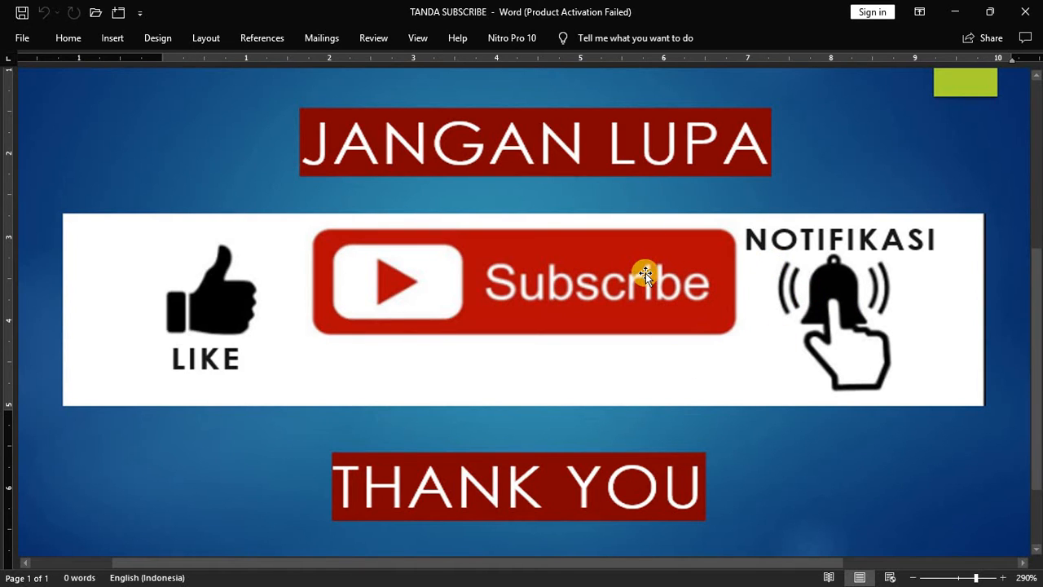
left_click(955, 11)
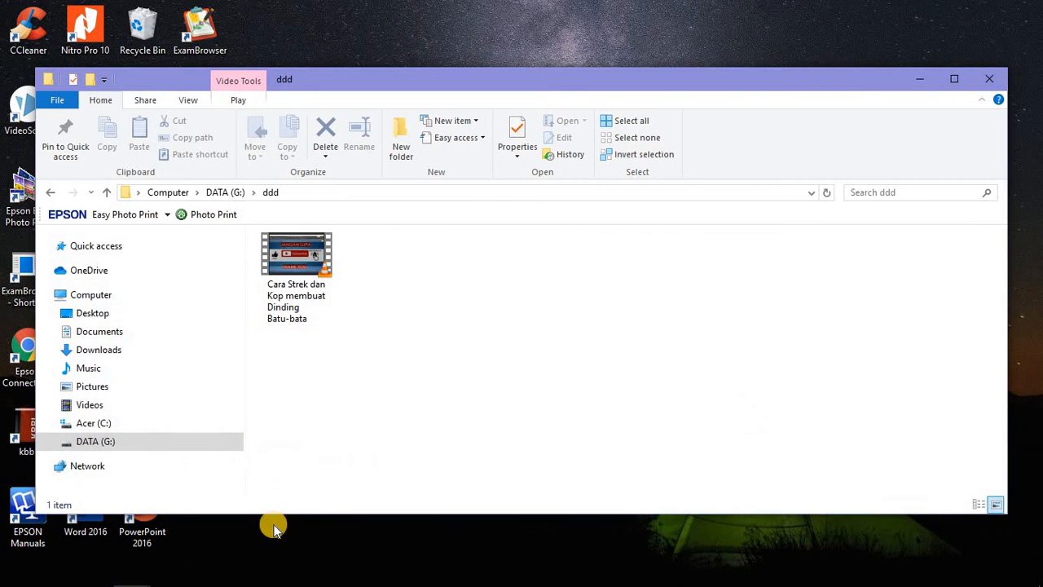
left_click(953, 78)
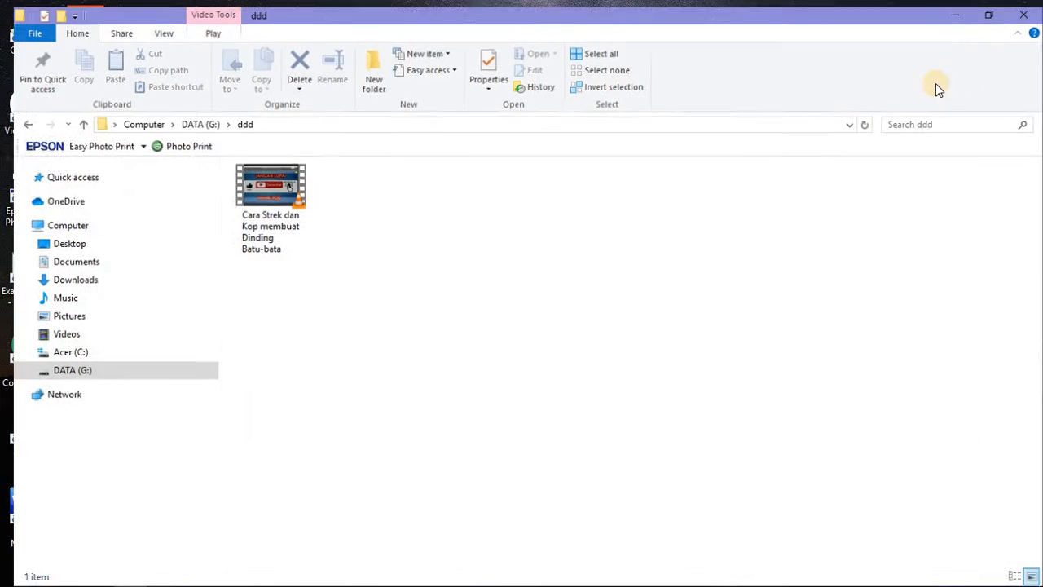
left_click(954, 7)
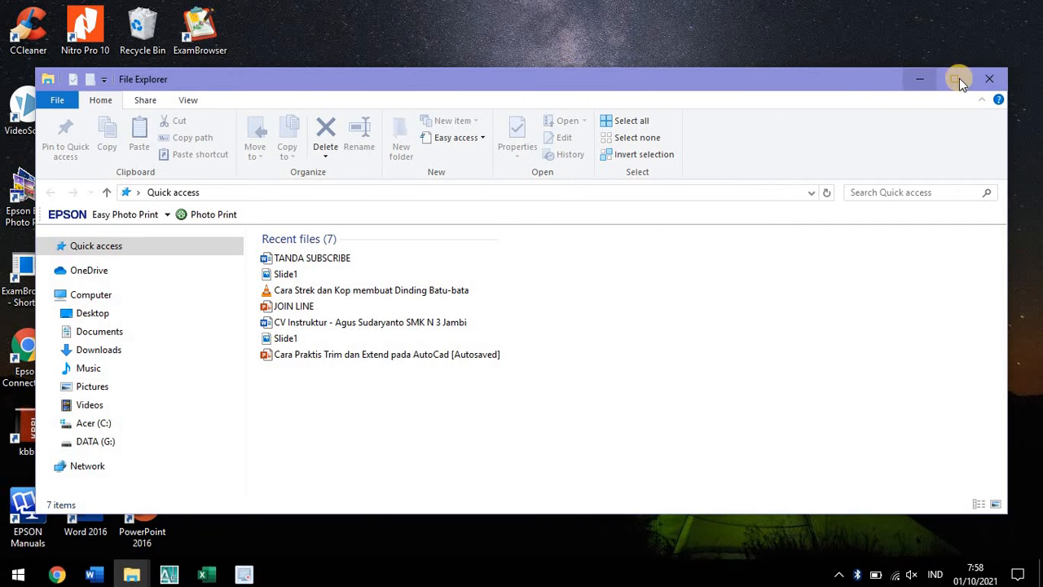
left_click(990, 84)
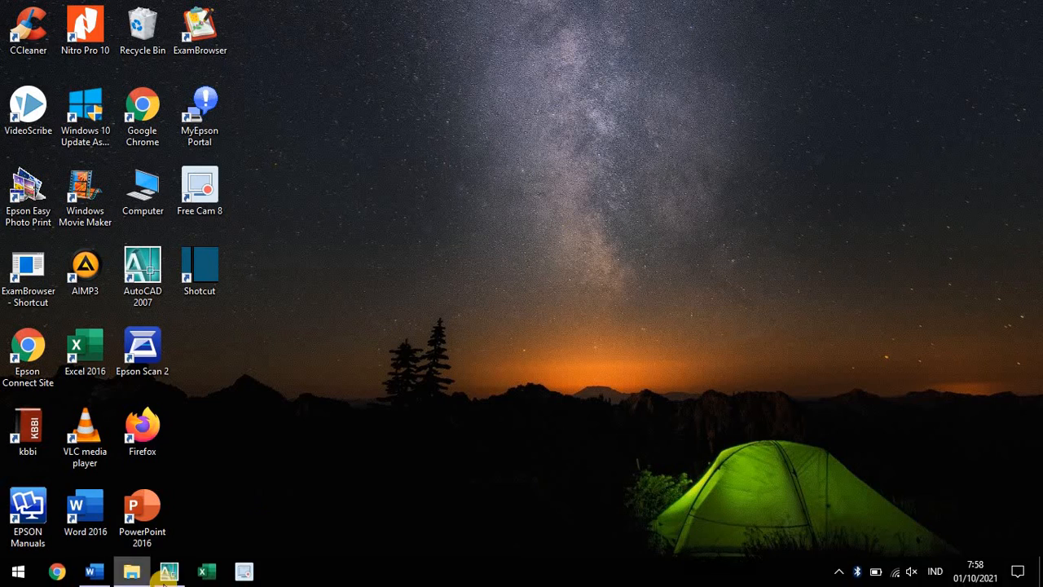
left_click(169, 573)
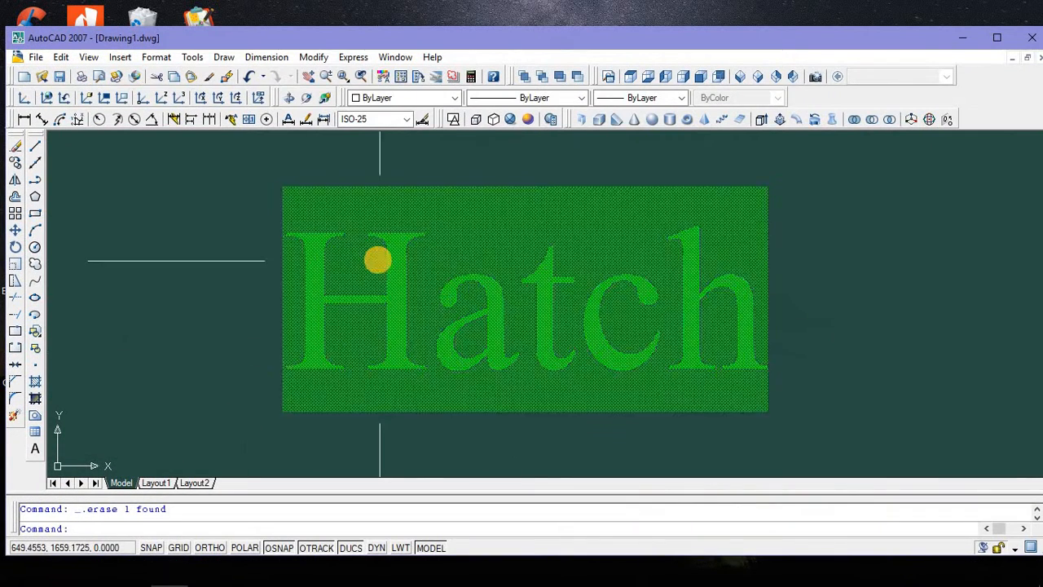
Draw a 500 by 500 square in the empty area to the right of the Hatch text
mouse_move(650, 323)
middle_mouse_down()
mouse_move(448, 293)
mouse_move(154, 317)
middle_mouse_up()
middle_click_drag(279, 316, 210, 316)
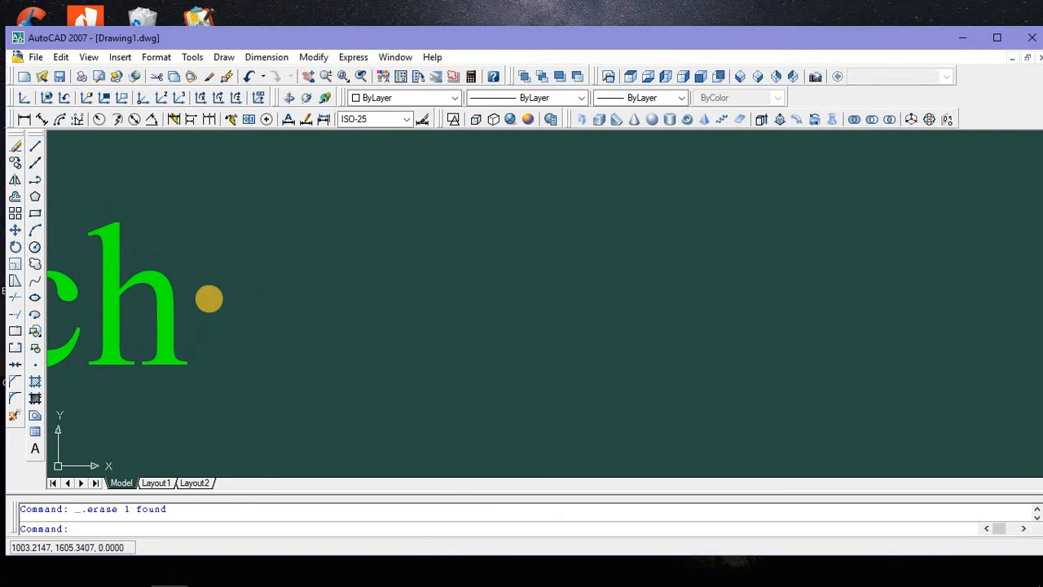
left_click(35, 212)
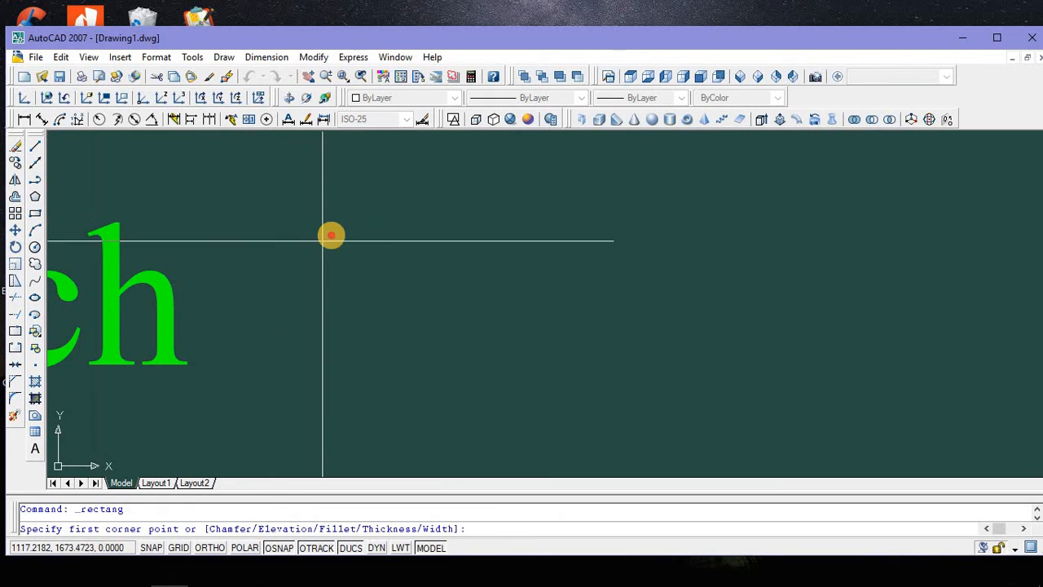
left_click(331, 235)
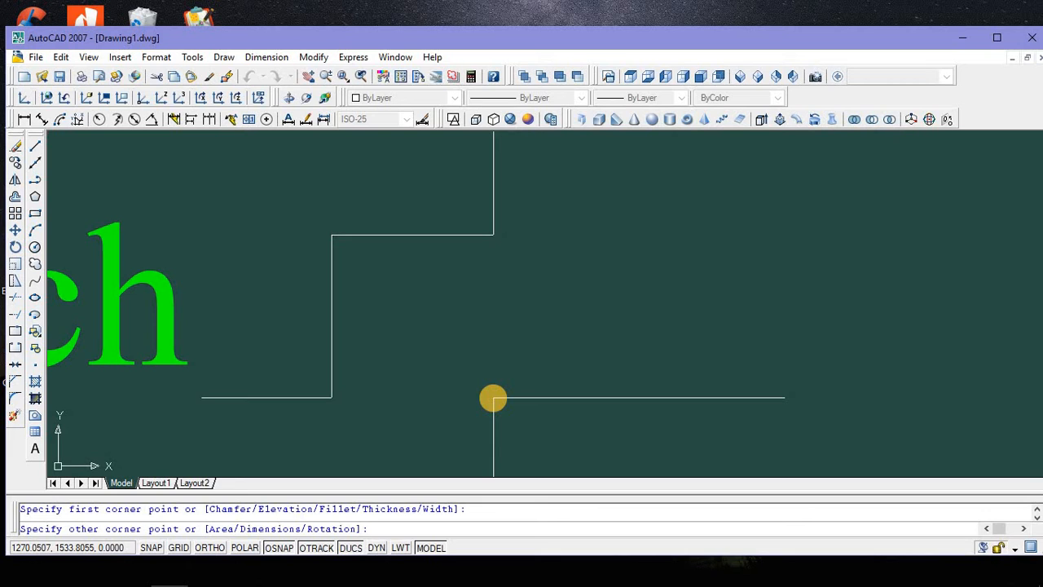
type("@")
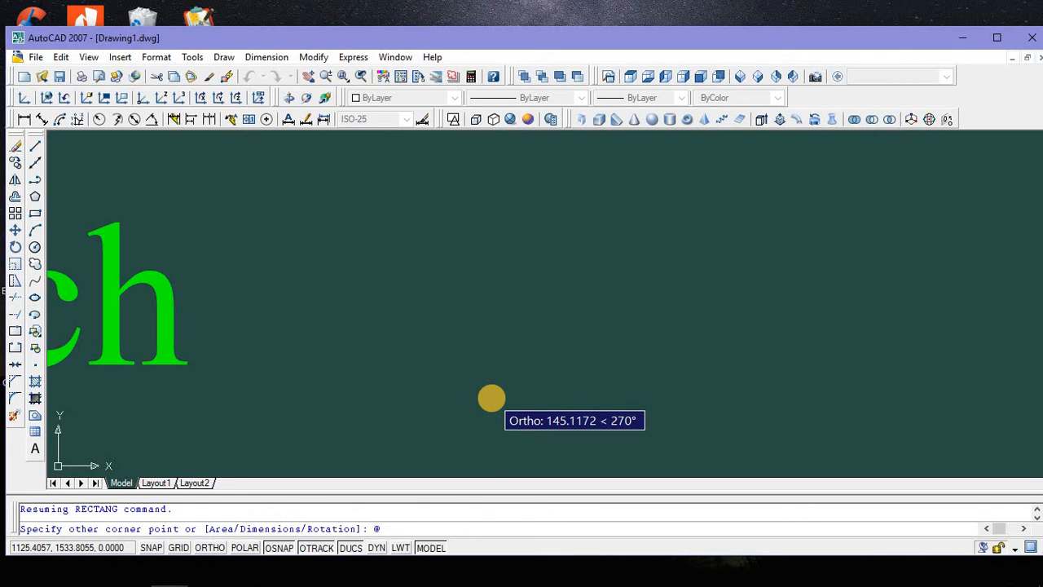
type("500.500")
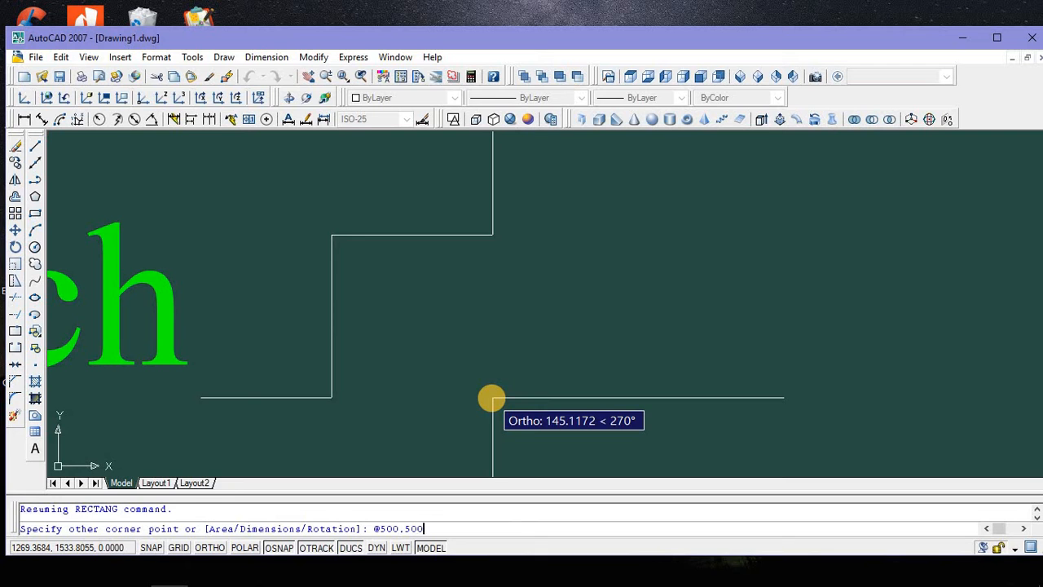
key("Return")
scroll(496, 396, "down", 2)
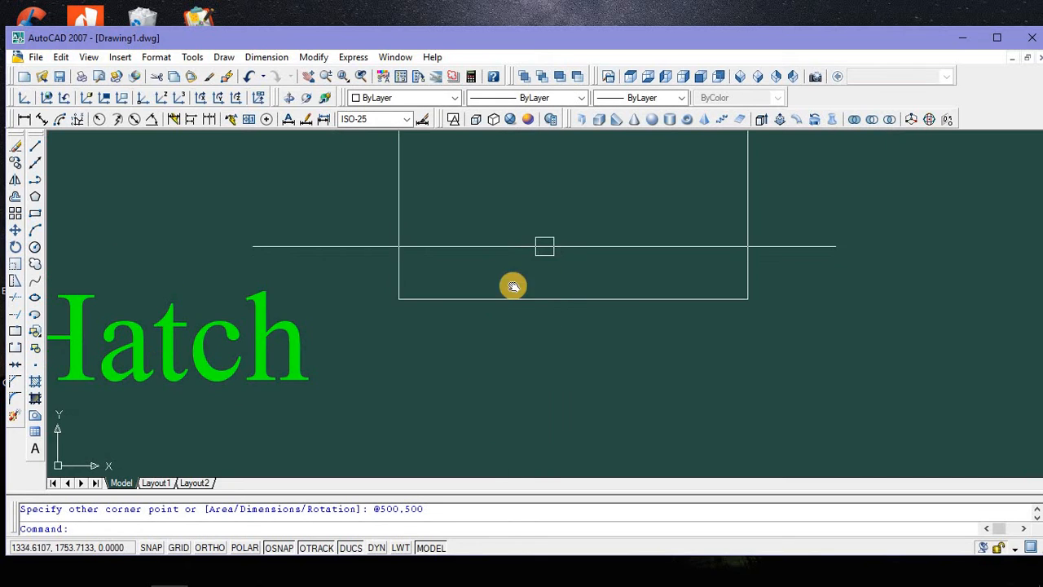
scroll(460, 404, "down", 4)
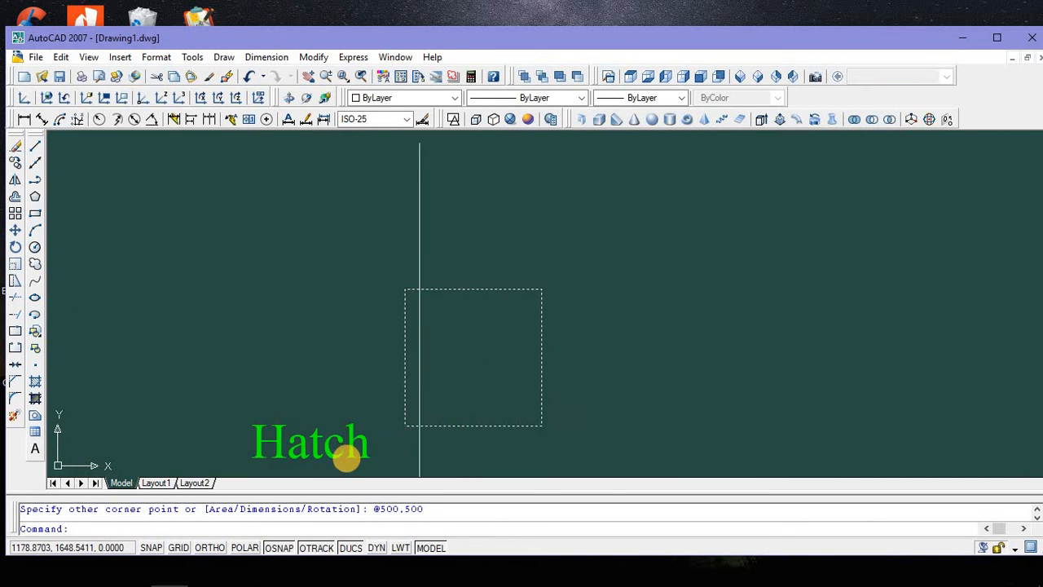
Move the Hatch text up so it sits beside the square at about mid-height
left_click(337, 449)
mouse_move(338, 449)
left_mouse_down()
mouse_move(313, 365)
mouse_move(326, 363)
left_mouse_up()
scroll(471, 360, "up", 2)
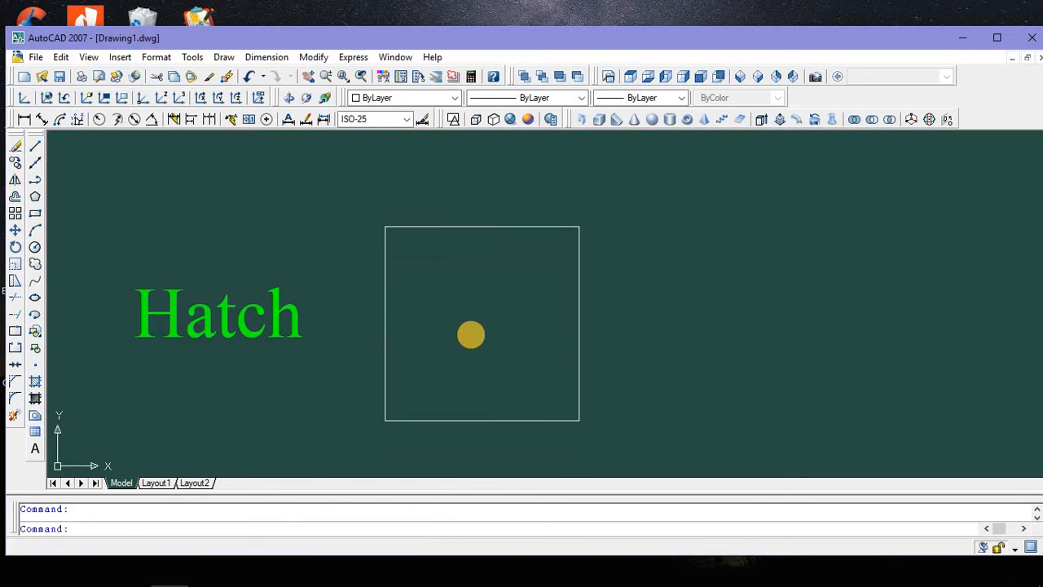
Start a new hatch with the predefined ANGLE pattern and set its scale to 0.9
scroll(471, 334, "up", 1)
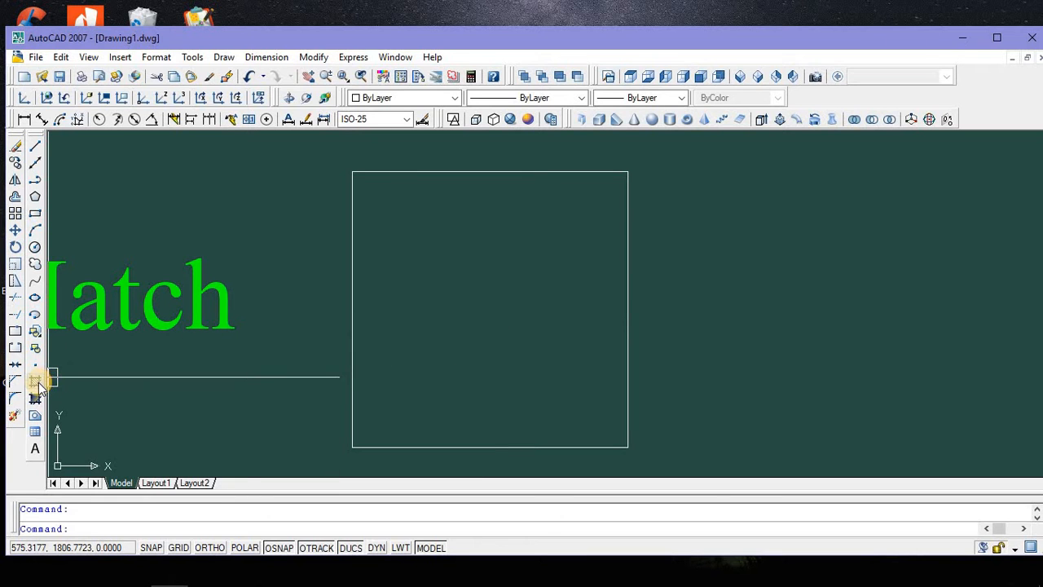
left_click(36, 380)
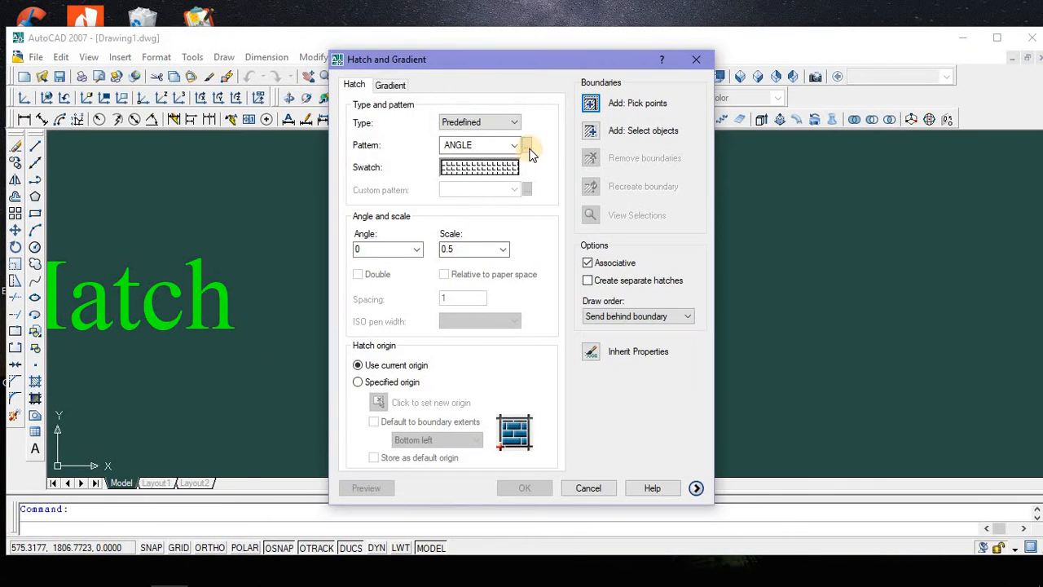
left_click(528, 145)
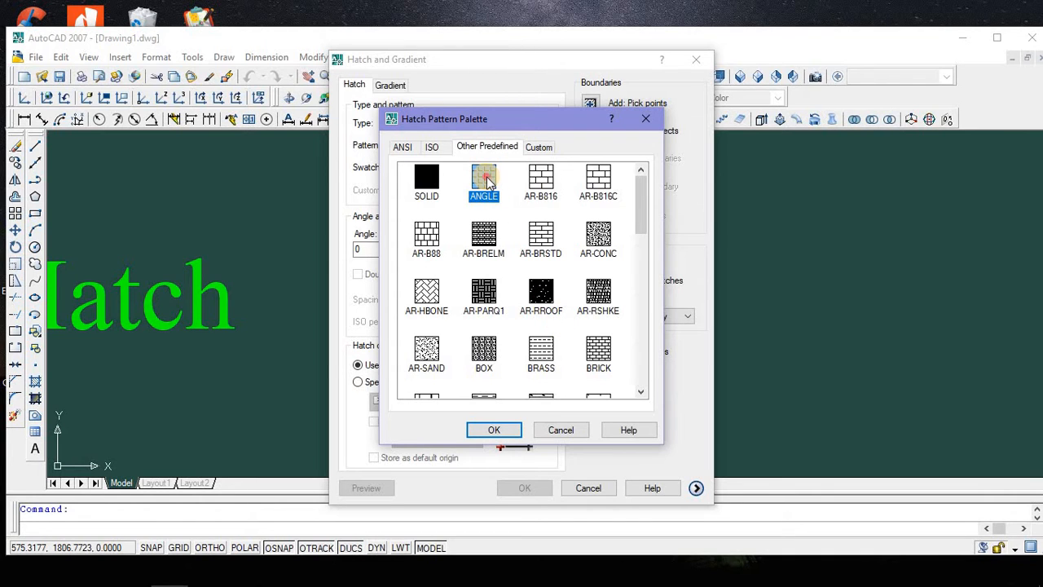
left_click(502, 430)
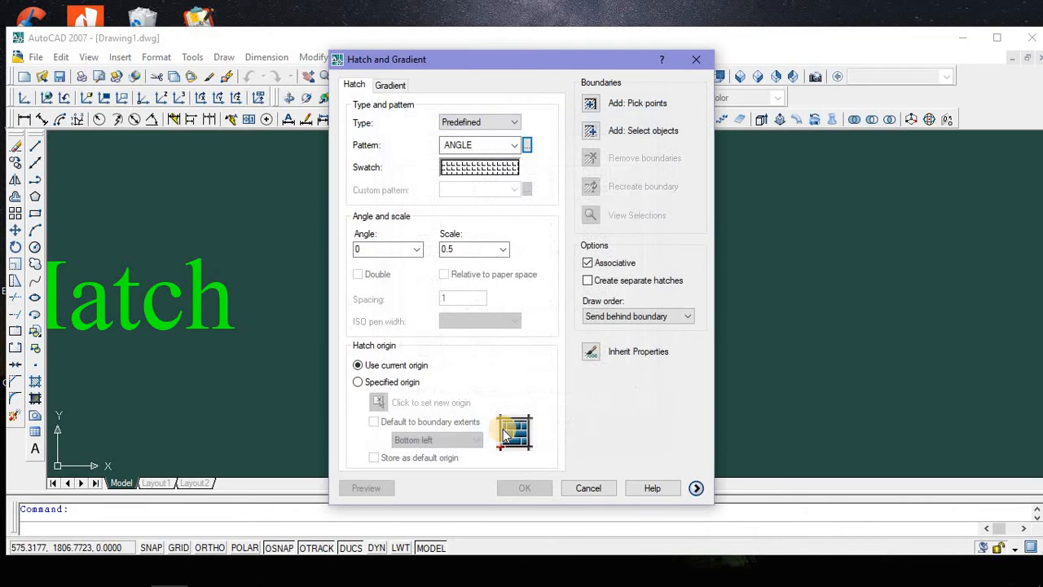
double_click(470, 250)
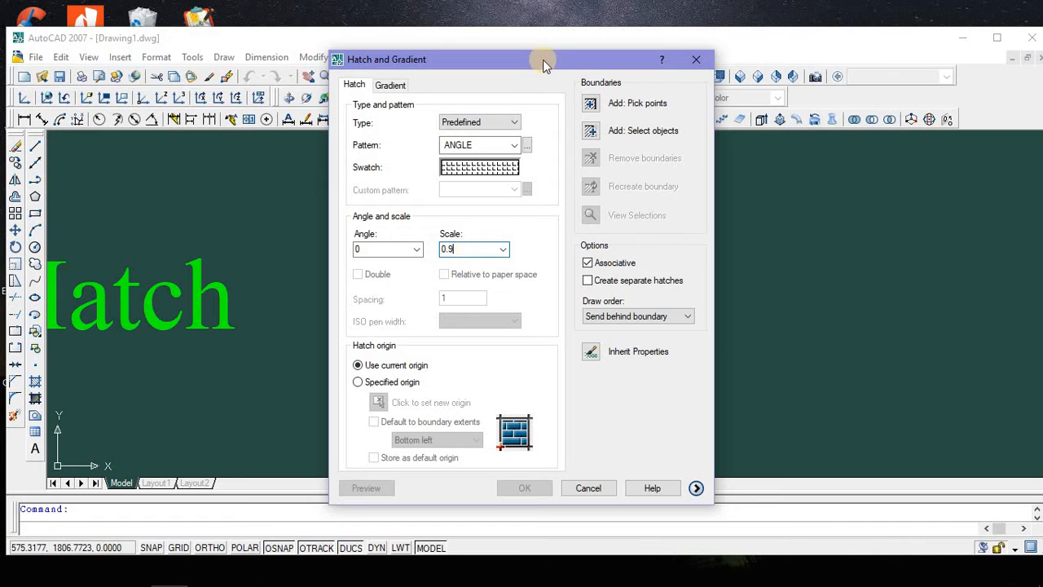
Pick a point inside the square as the hatch boundary and apply the hatch
left_click(591, 105)
left_click(501, 249)
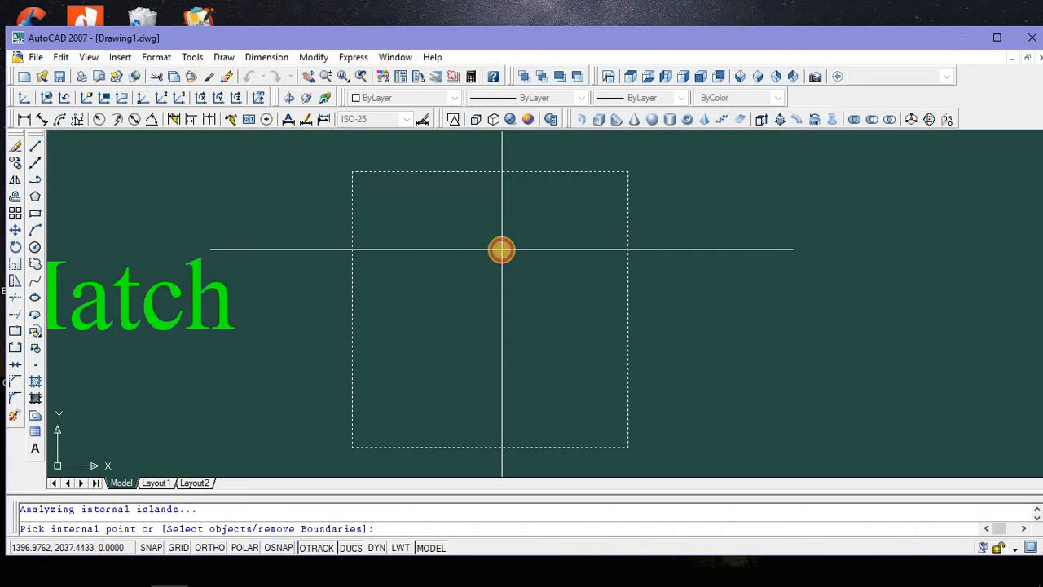
right_click(502, 251)
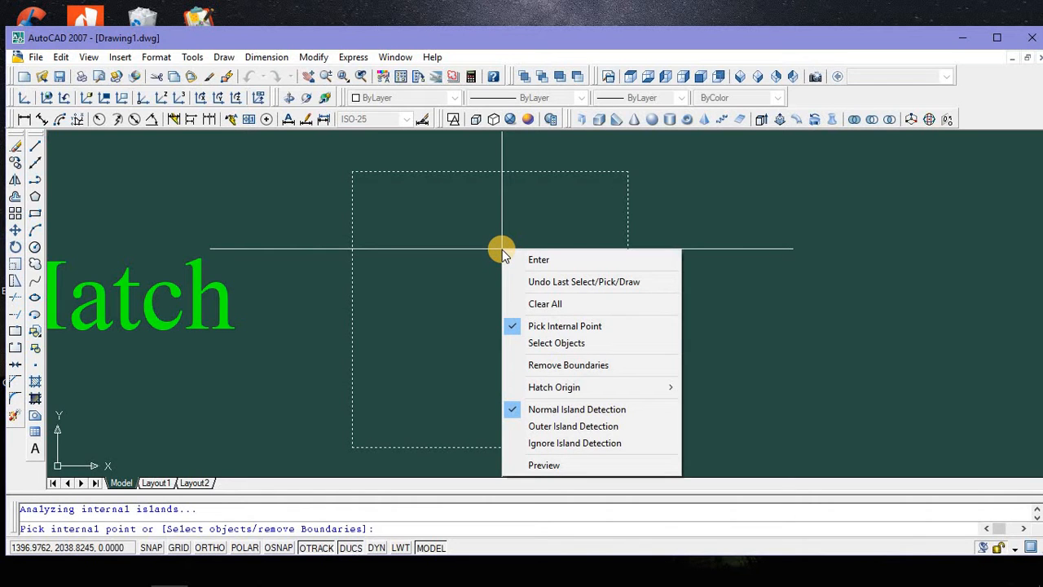
left_click(535, 262)
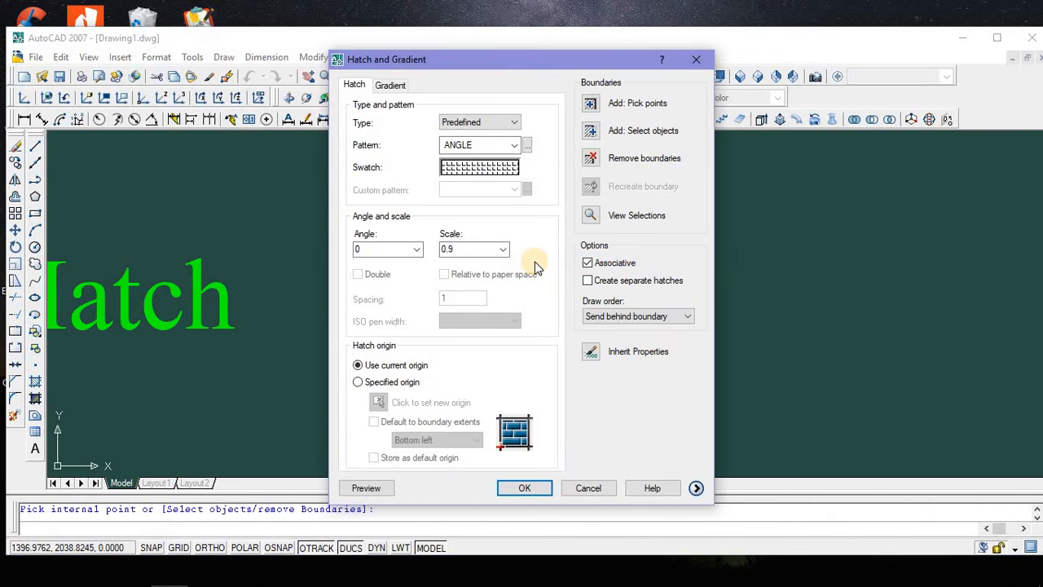
left_click(524, 487)
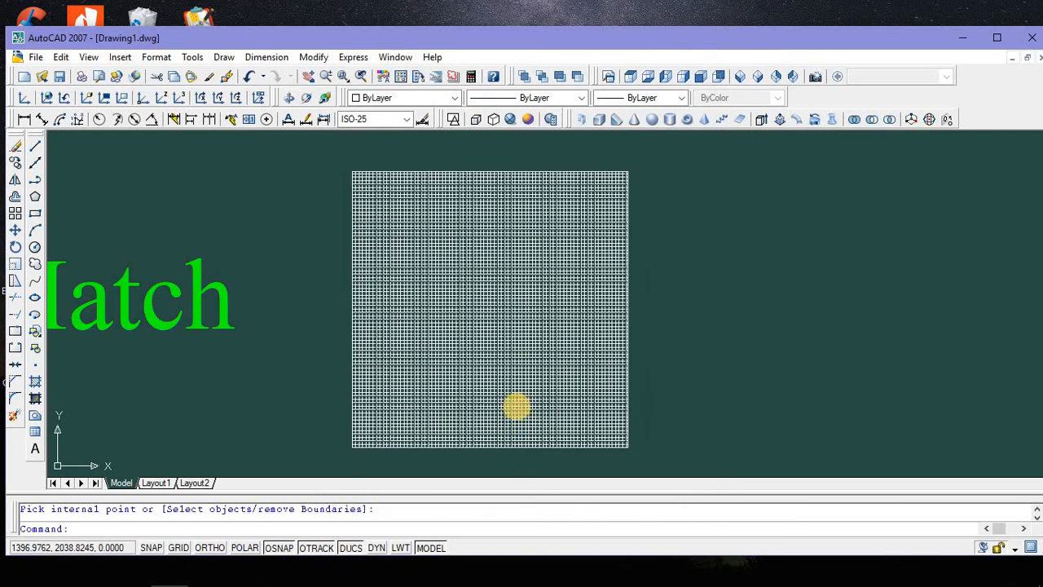
Edit the hatch in the square and set its pattern scale to 9
left_click(500, 313)
right_click(500, 310)
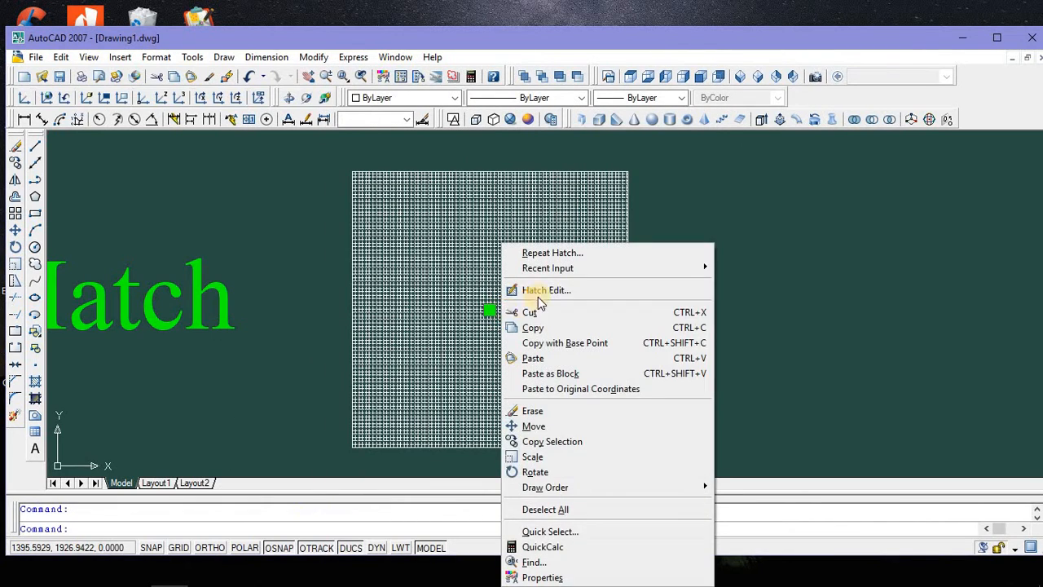
left_click(546, 290)
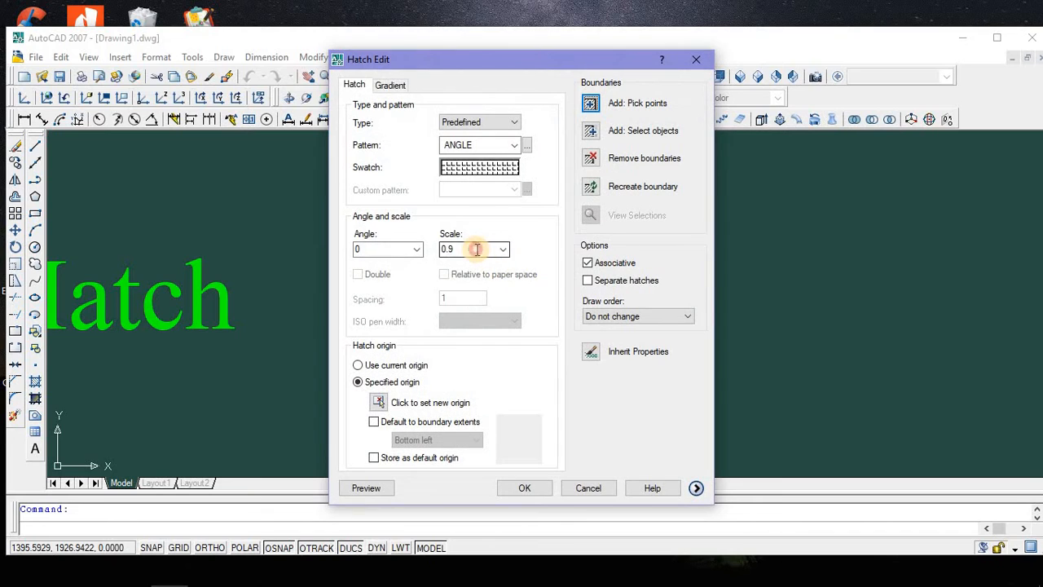
double_click(476, 249)
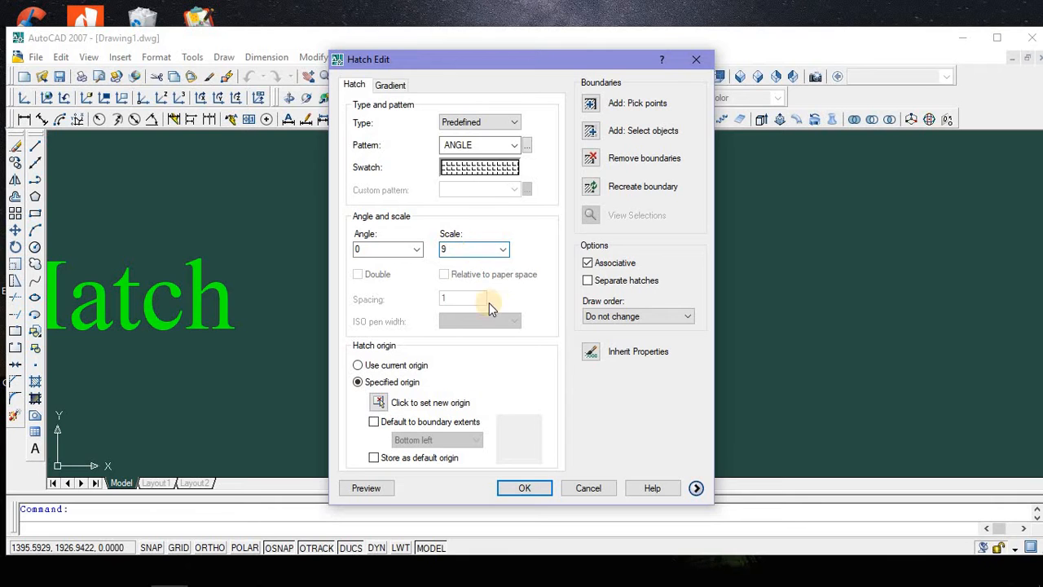
left_click(537, 489)
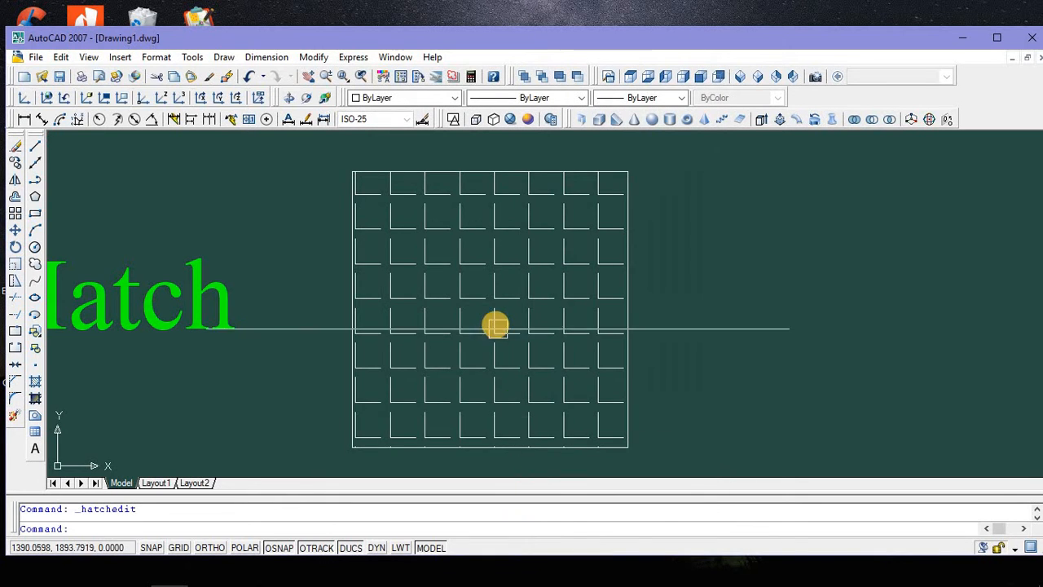
Change the hatch's color to index color 30 (orange) and deselect it
left_click(496, 298)
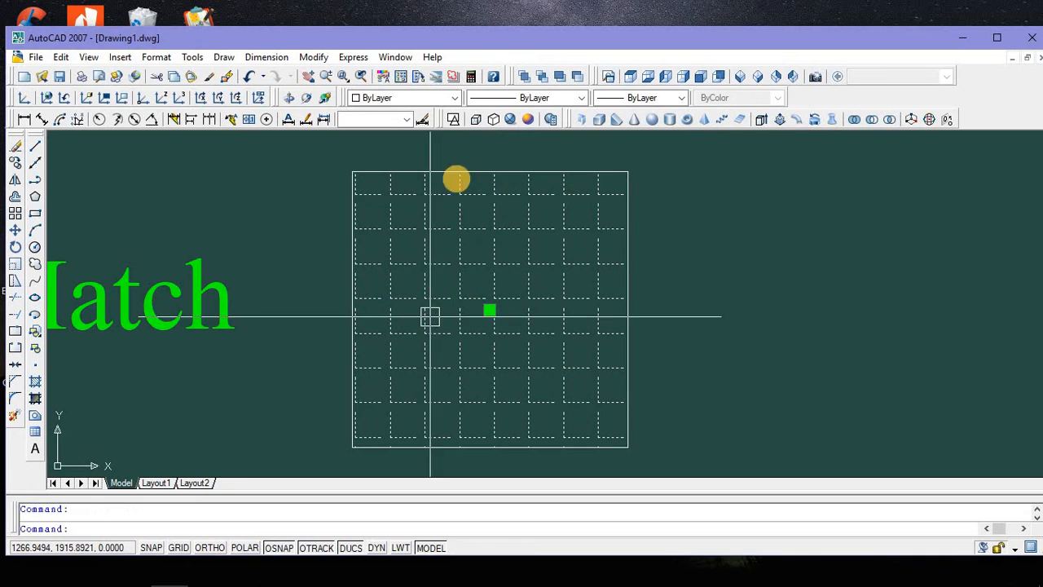
left_click(457, 98)
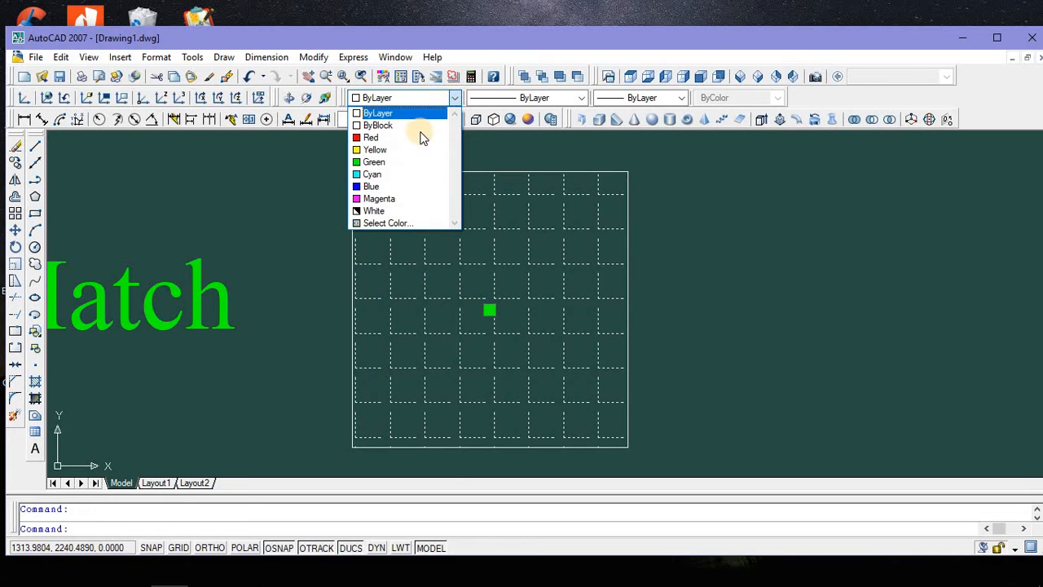
left_click(391, 222)
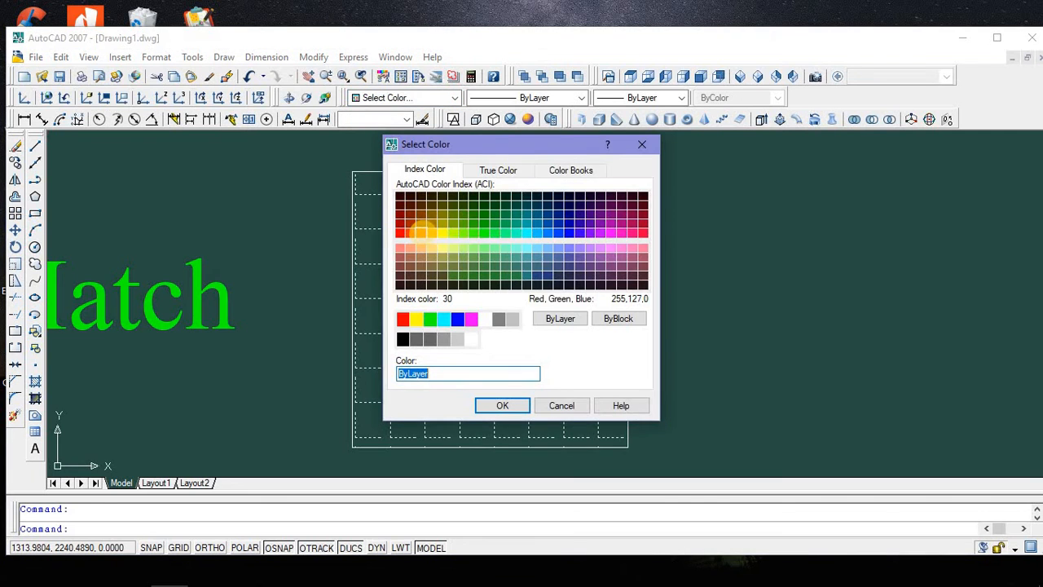
left_click(419, 232)
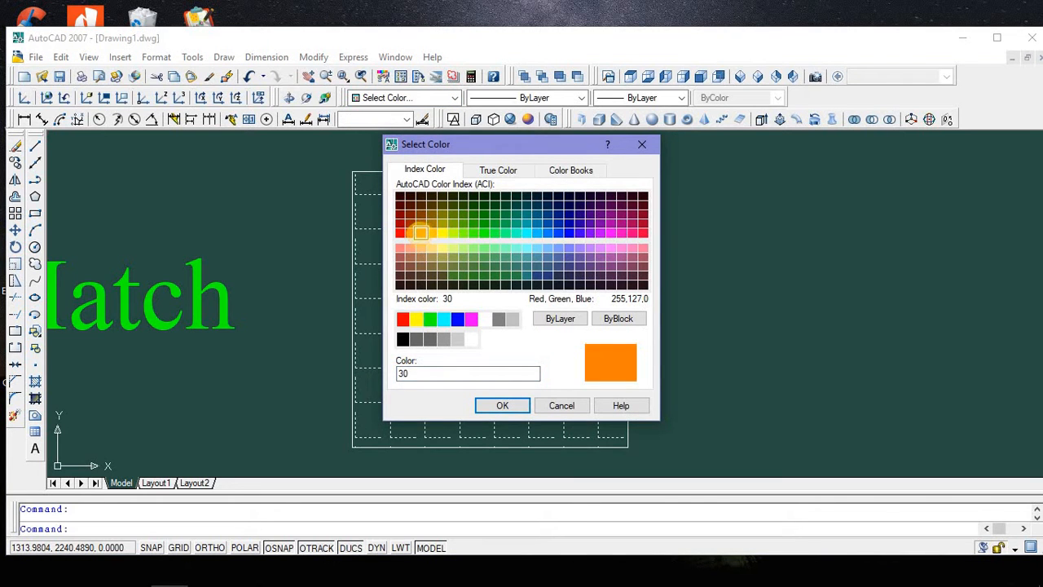
left_click(502, 408)
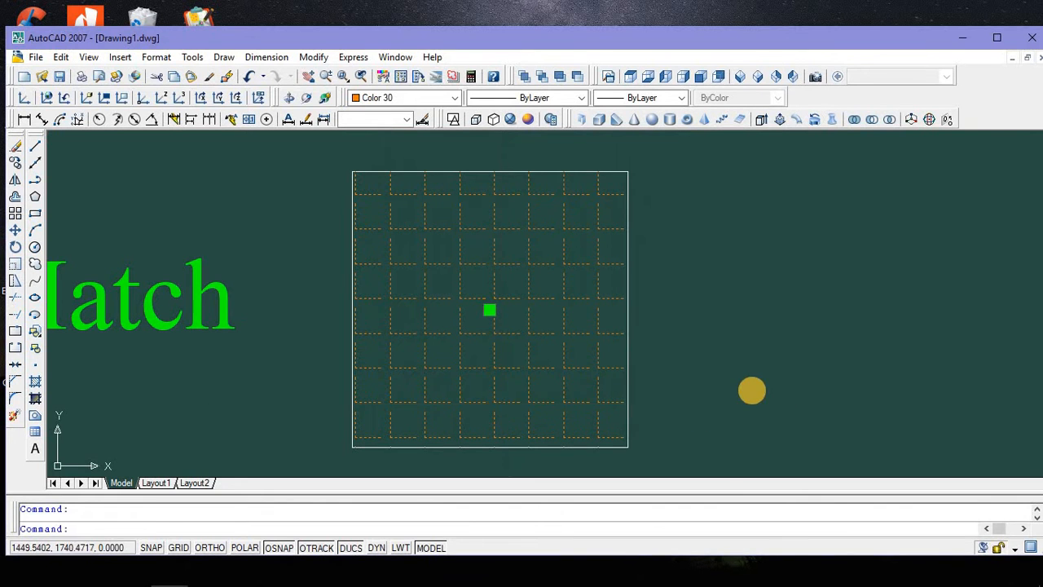
key("Escape")
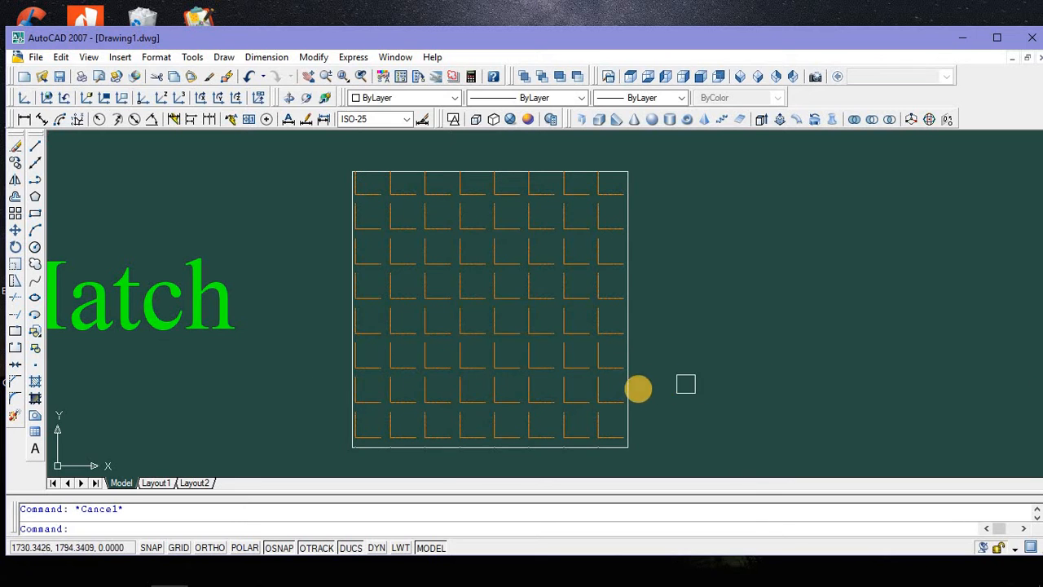
middle_click_drag(617, 393, 557, 386)
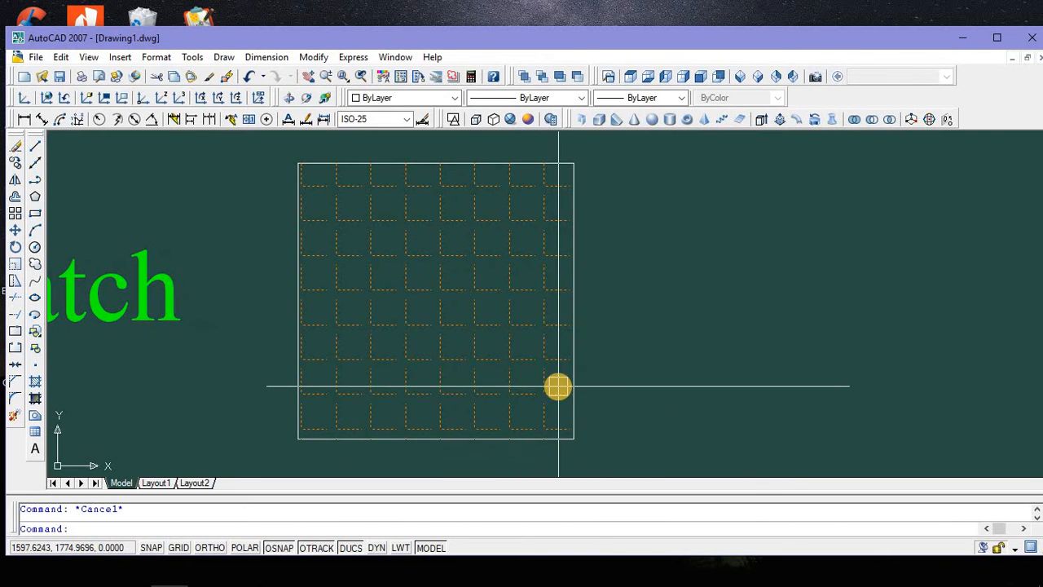
scroll(534, 384, "down", 2)
scroll(589, 374, "up", 2)
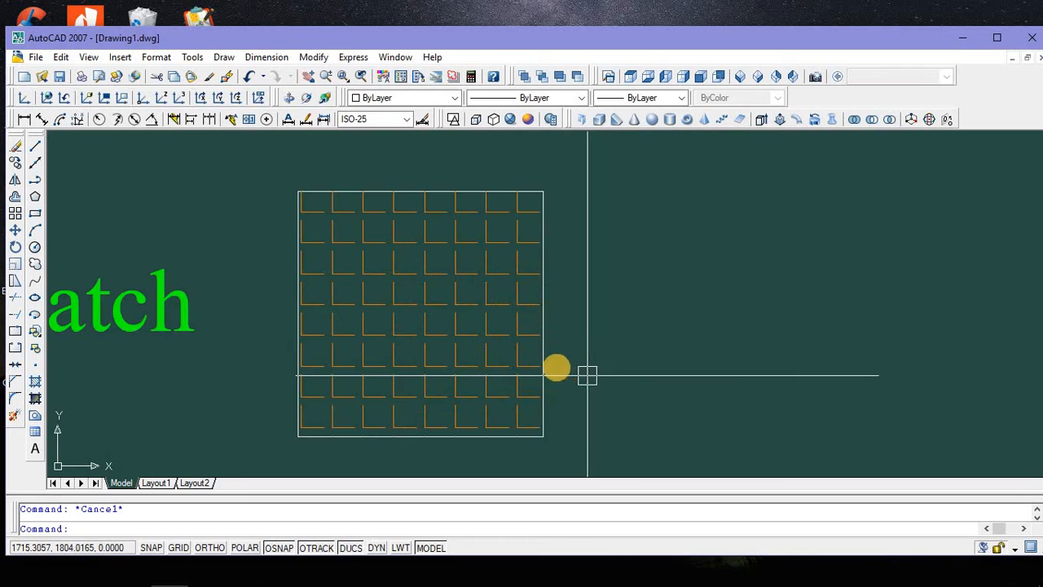
middle_click_drag(559, 367, 505, 366)
left_click(501, 360)
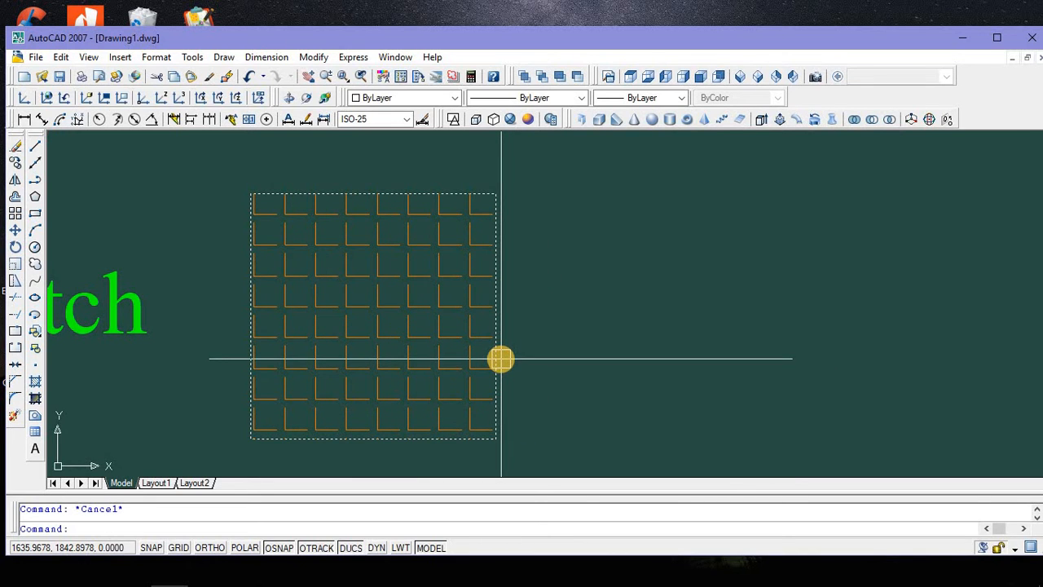
key("Escape")
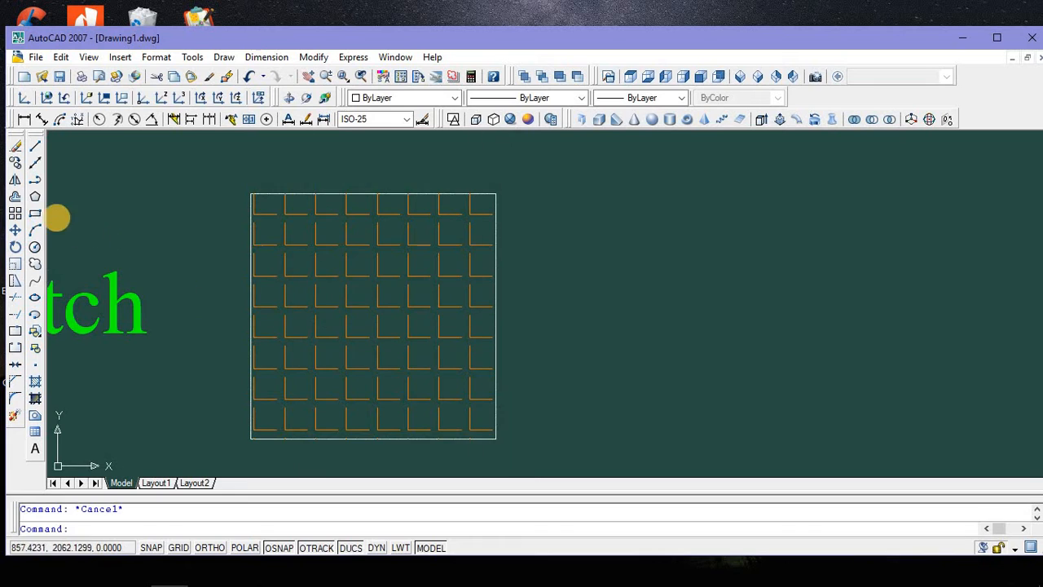
Draw a small eight-sided polygon in the empty area to the right of the hatched square
left_click(36, 200)
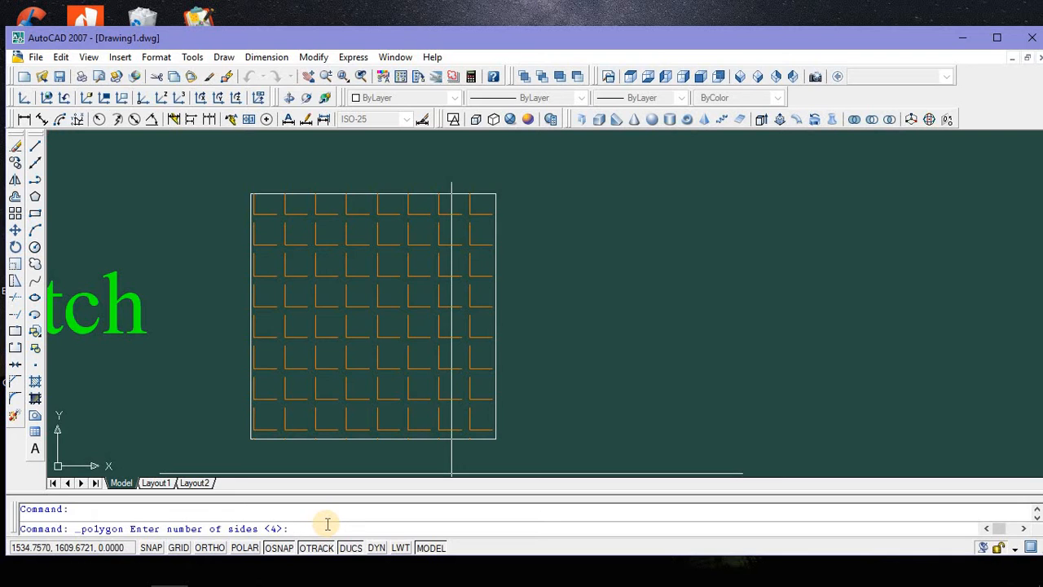
key("Return")
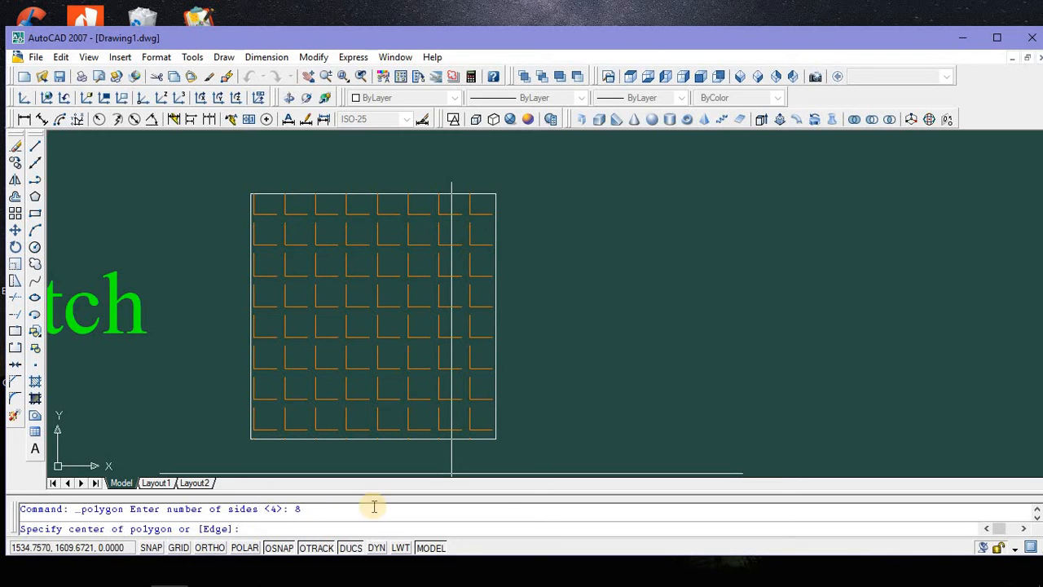
left_click(737, 366)
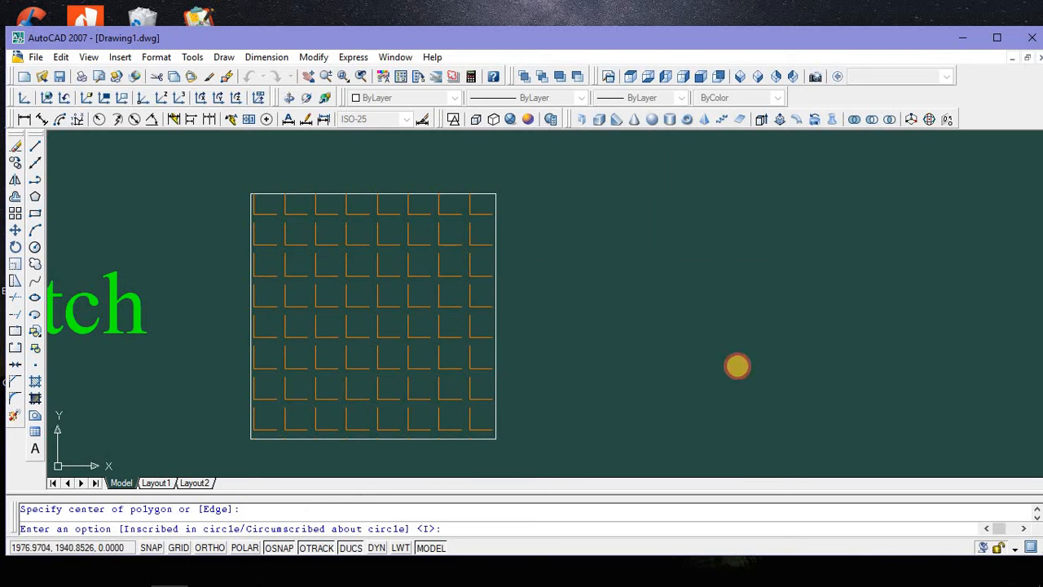
right_click(652, 244)
left_click(682, 254)
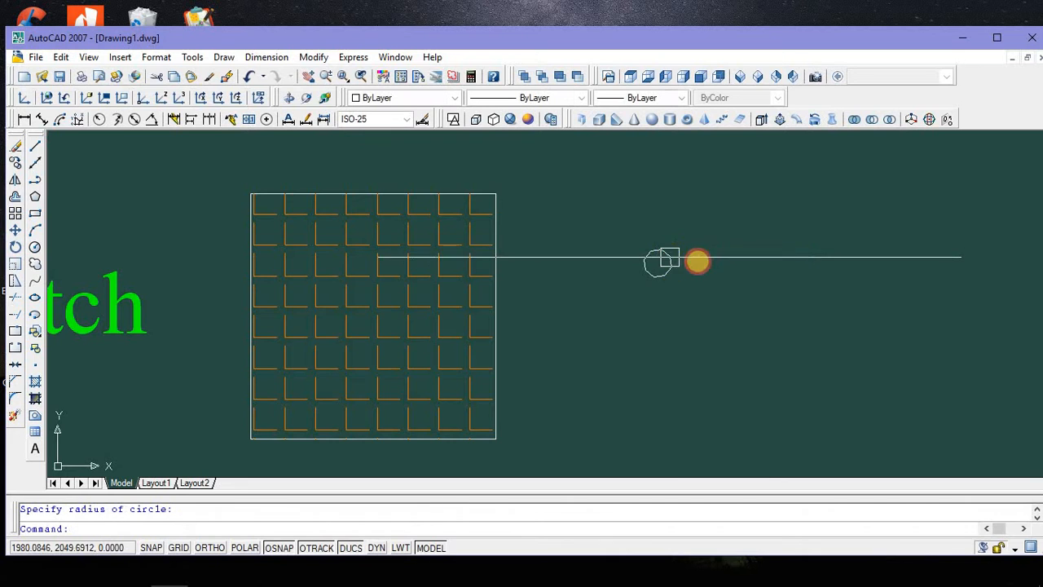
Stretch the octagon's upper-right vertex far out to the right to make an irregular pointed shape, and deselect it
left_click(669, 257)
scroll(669, 257, "up", 5)
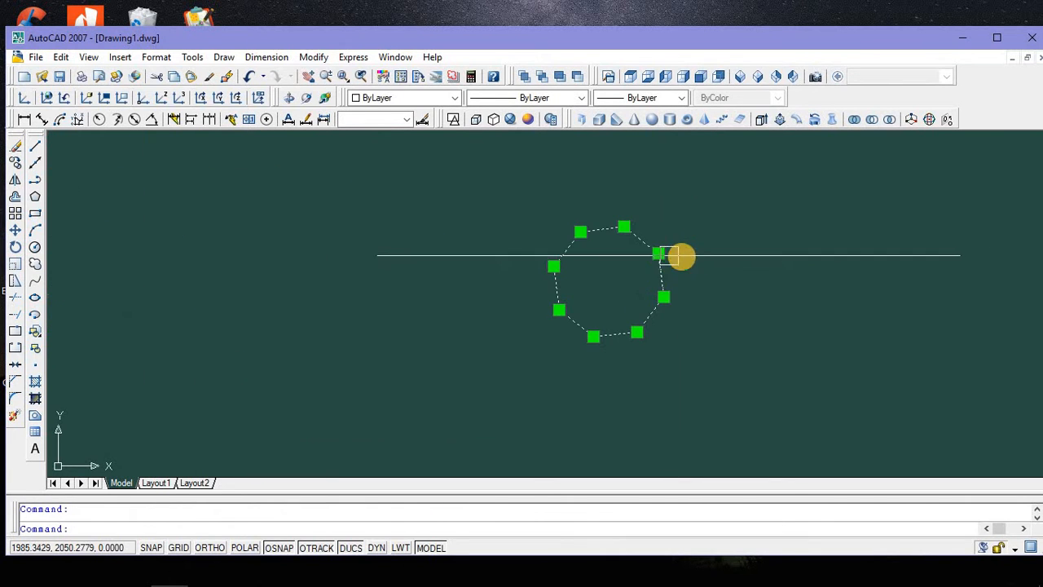
left_click(659, 252)
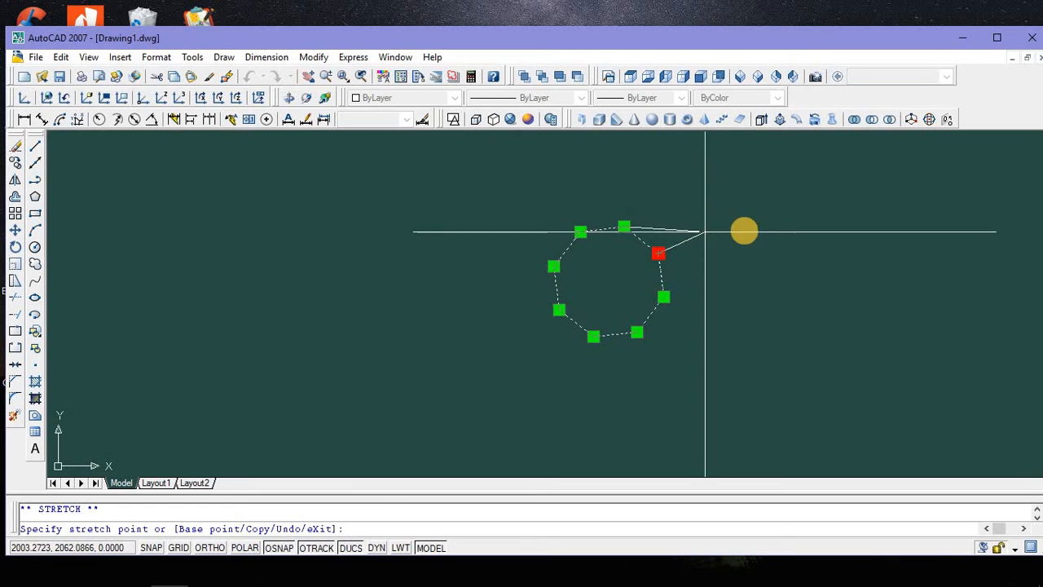
left_click(791, 223)
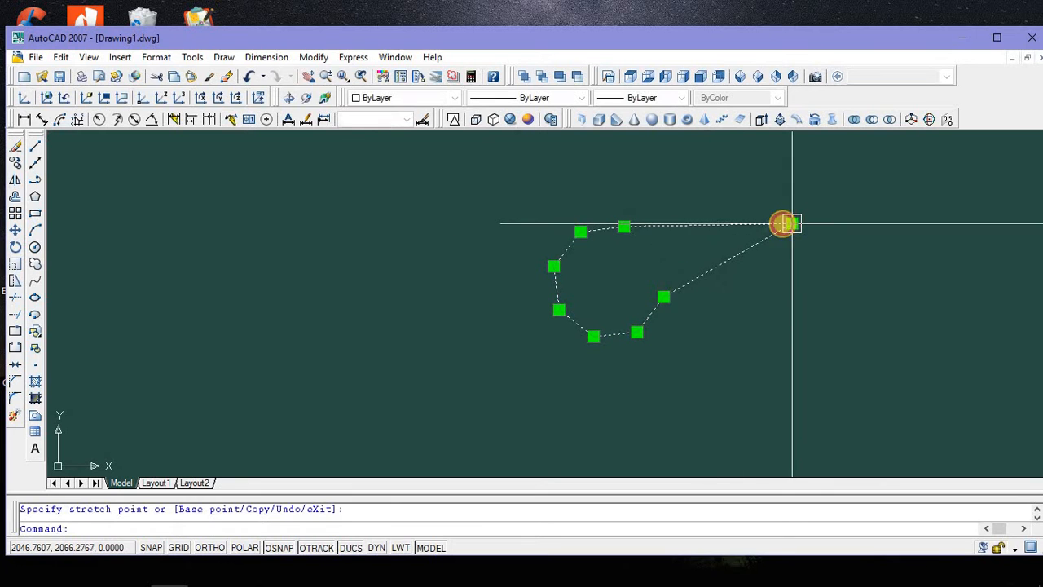
left_click(663, 296)
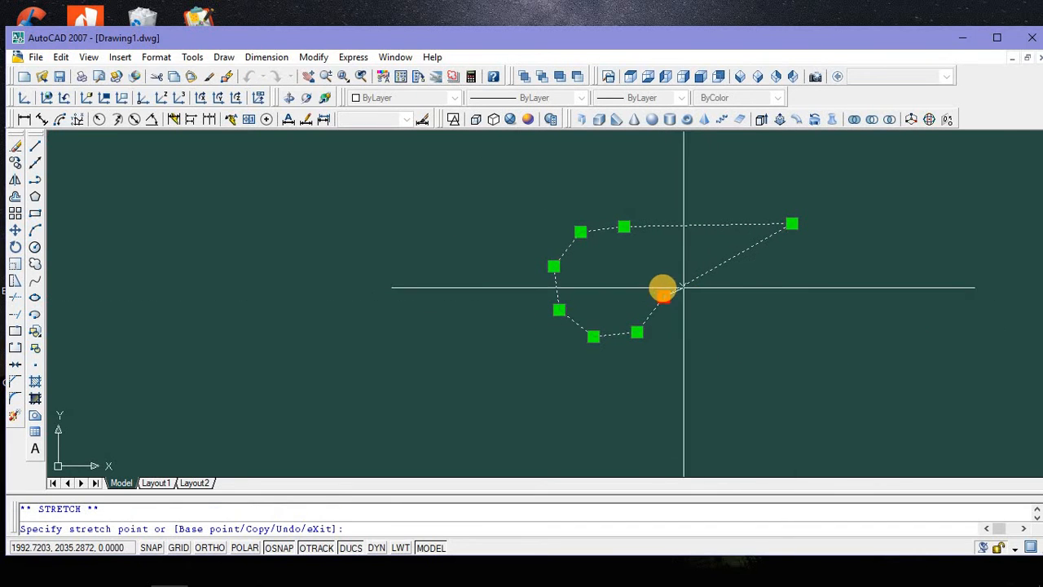
left_click(663, 297)
key("Escape")
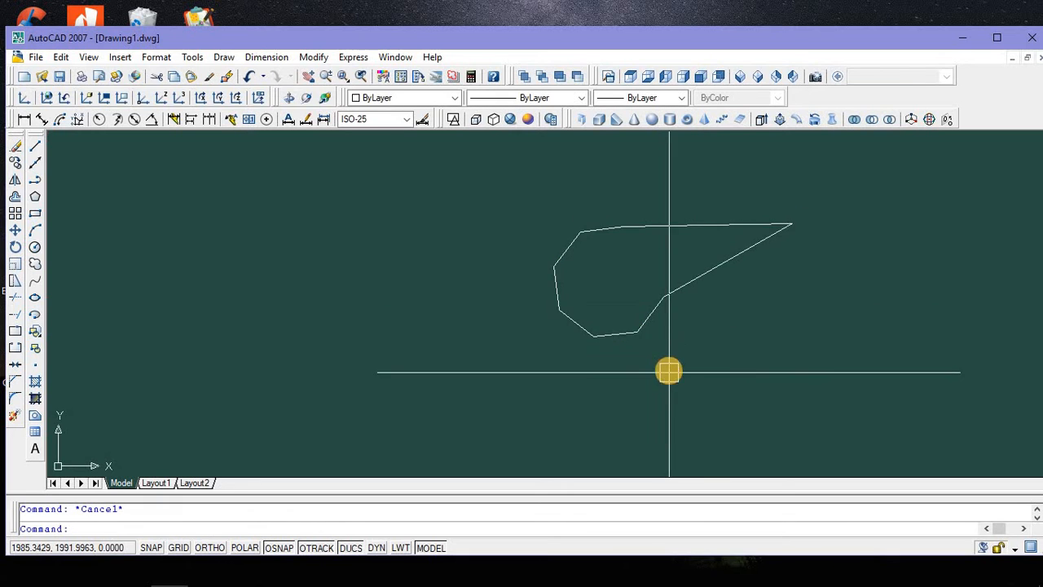
Scale the stretched polygon up by a factor of 6, using its inner corner as the base point
scroll(671, 367, "down", 2)
left_click(658, 333)
right_click(660, 333)
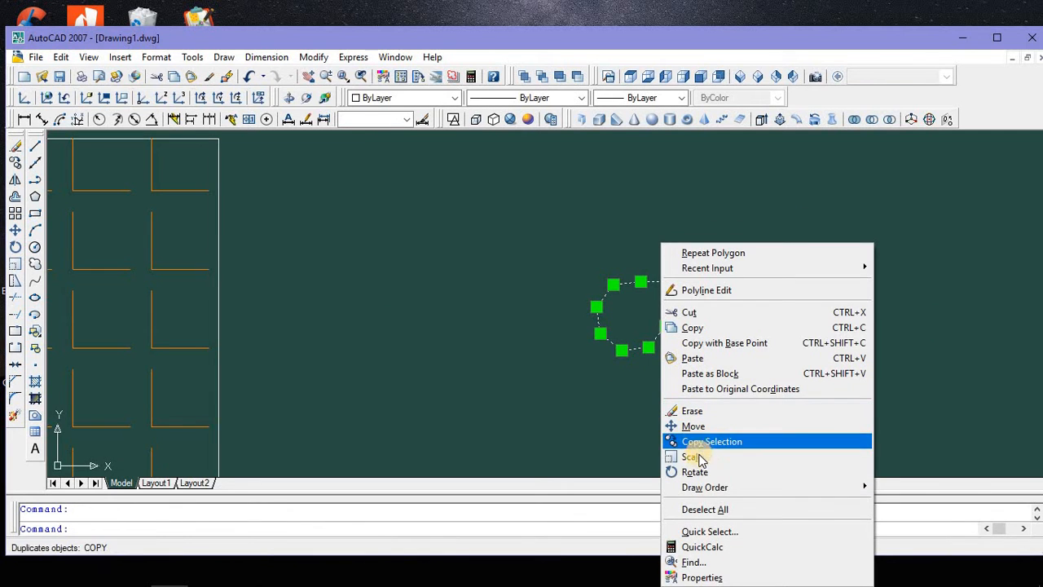
left_click(692, 456)
left_click(664, 324)
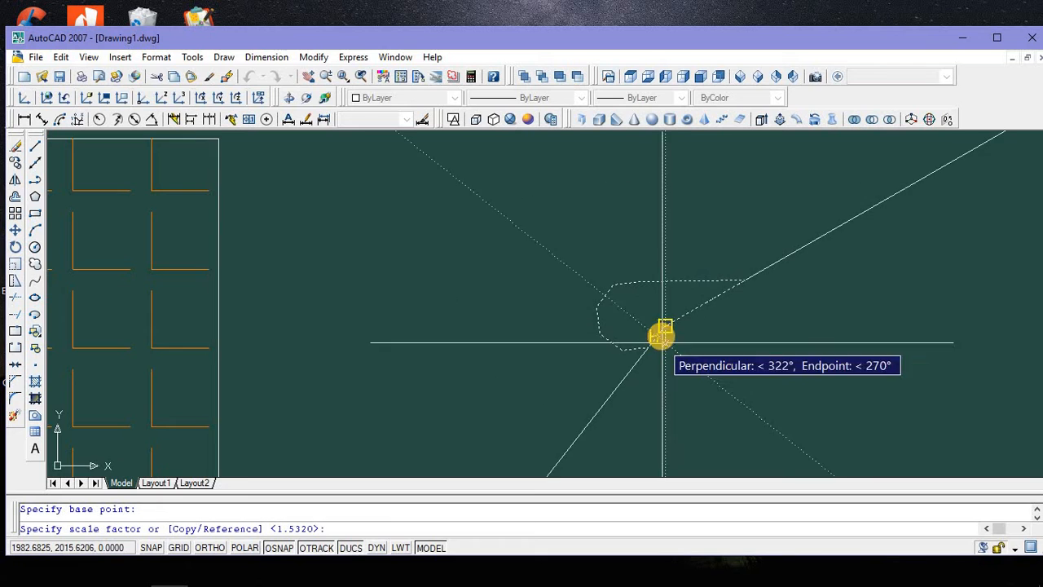
scroll(659, 334, "down", 4)
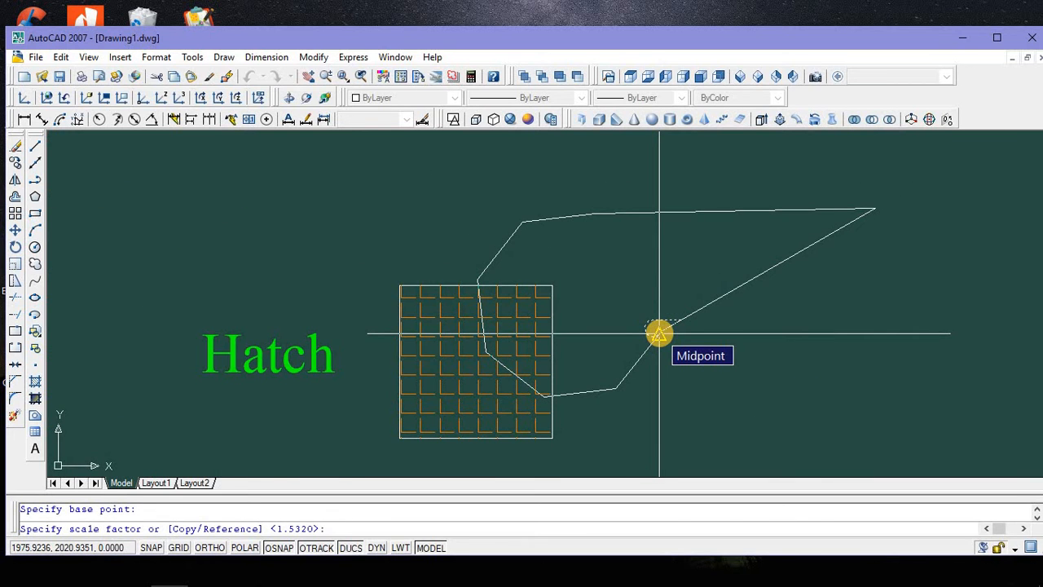
type(".6")
key("Return")
Move the enlarged polygon to the right and slightly down, clear of the hatched square, and deselect it
left_click(659, 341)
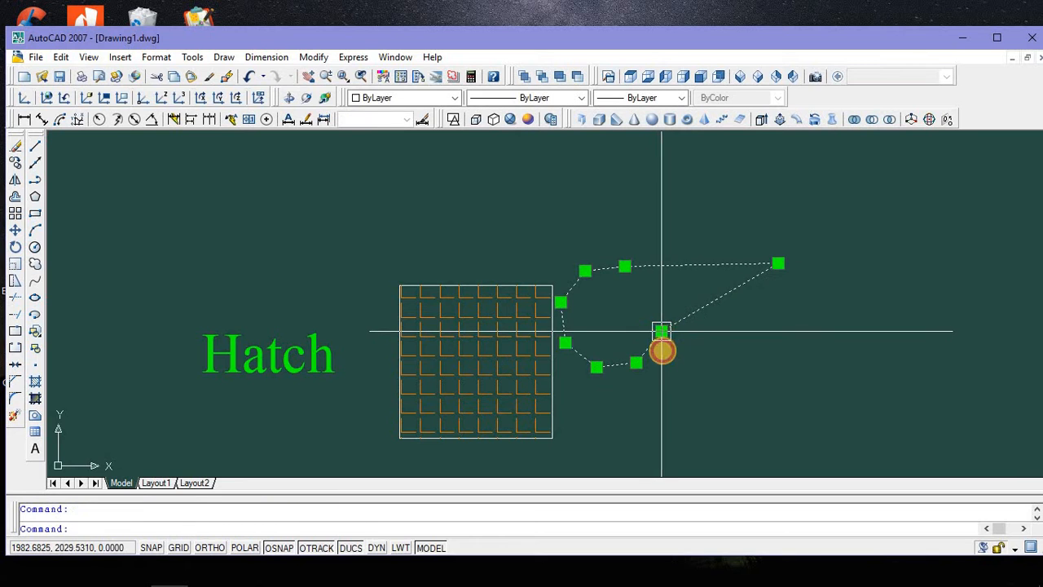
left_click_drag(657, 344, 740, 396)
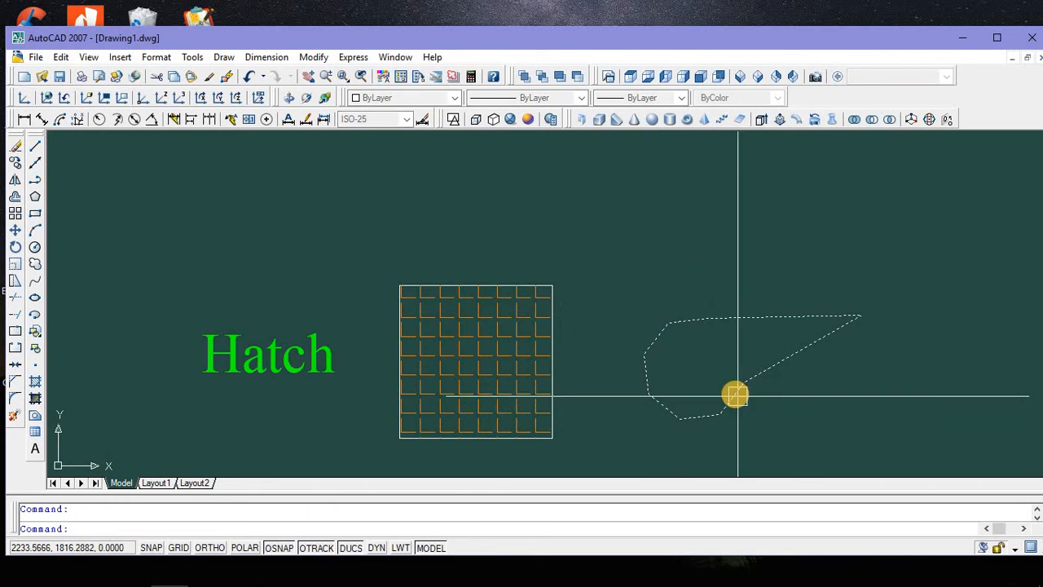
key("Escape")
Start a new hatch with the predefined AR-B816C brick pattern and set its scale to 0.01
scroll(699, 375, "up", 3)
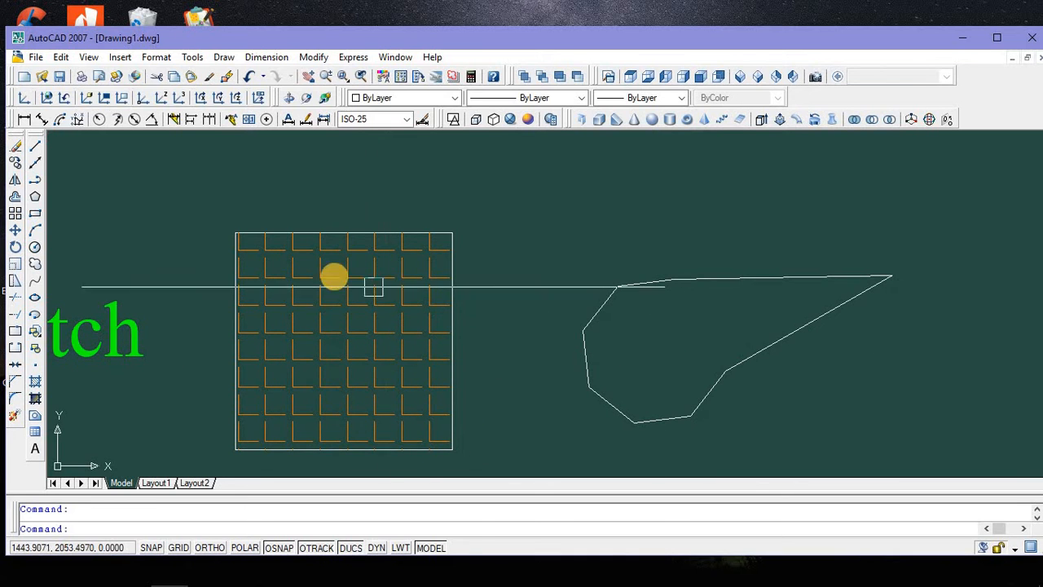
left_click(332, 275)
left_click(35, 380)
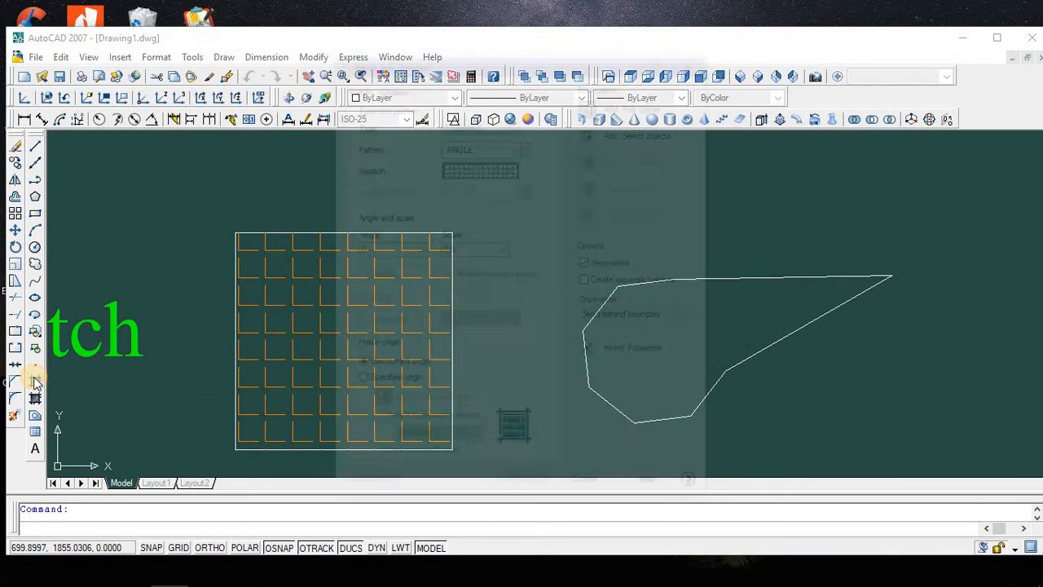
left_click(528, 147)
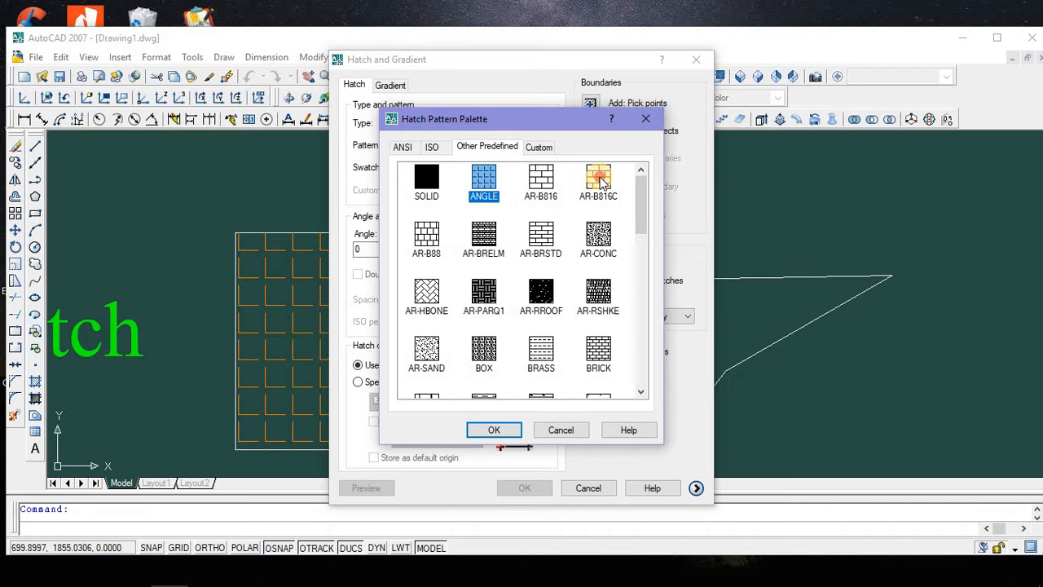
left_click(599, 181)
left_click(499, 430)
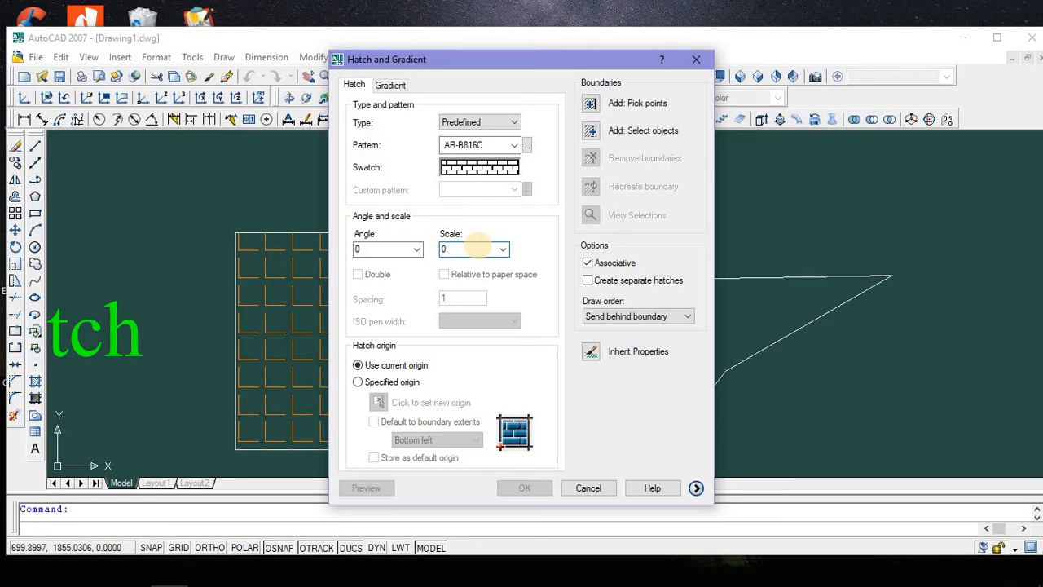
Pick a point inside the irregular polygon as the hatch boundary and apply the hatch
left_click(590, 106)
left_click(675, 350)
right_click(676, 350)
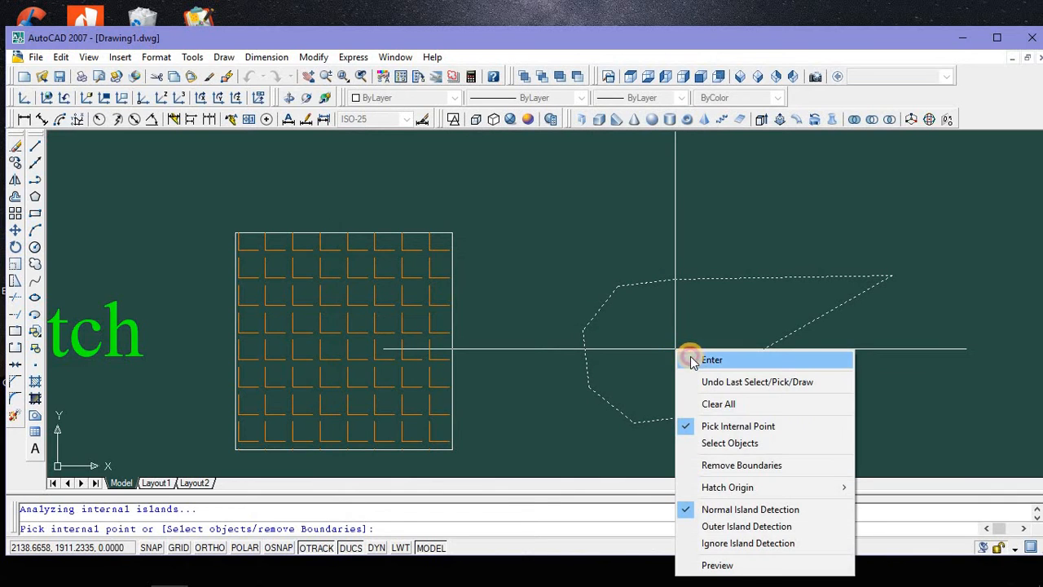
left_click(694, 360)
left_click(544, 491)
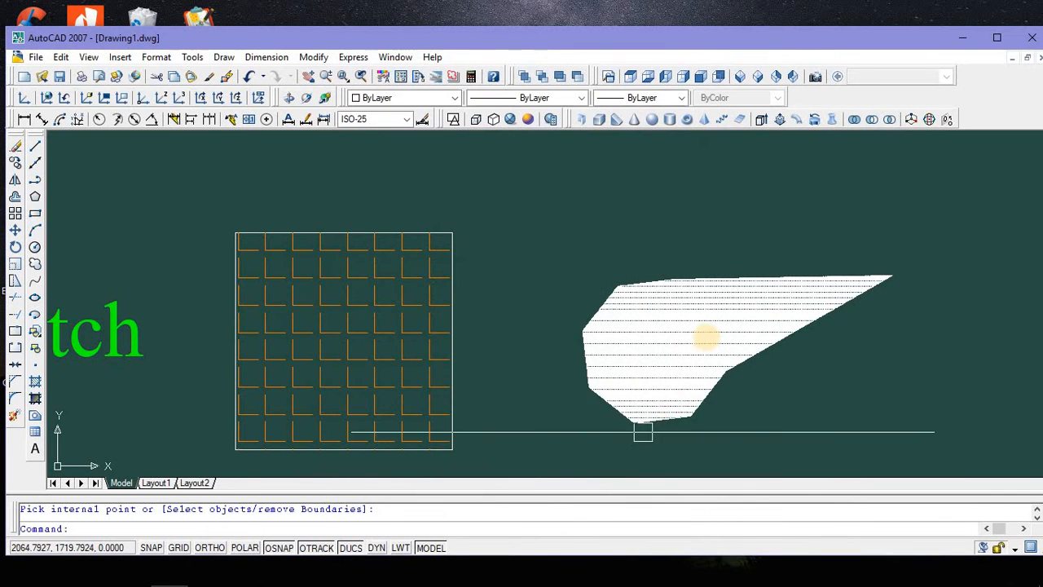
Edit the polygon's brick hatch and set its pattern scale to 4
right_click(691, 333)
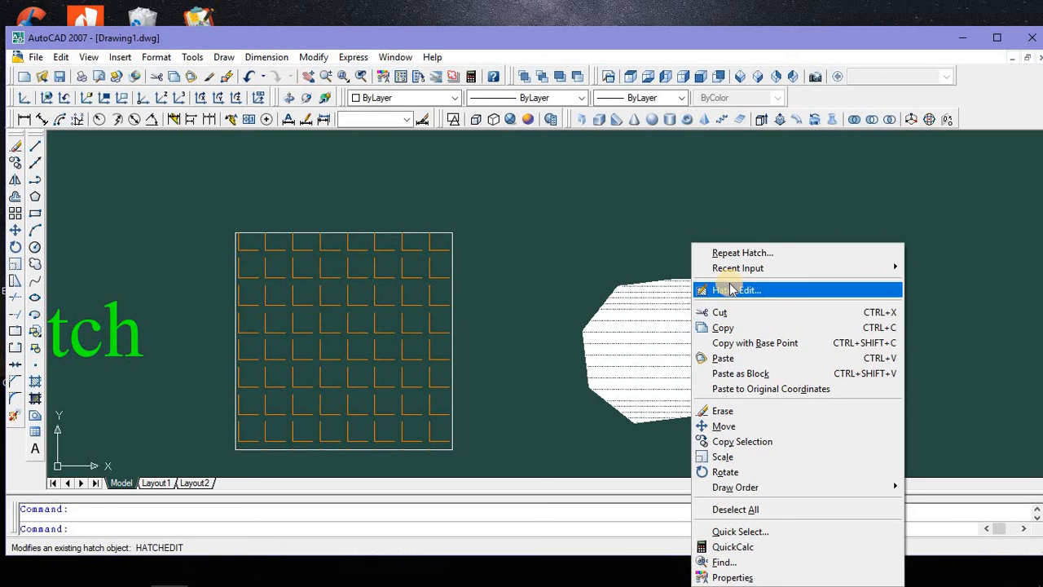
left_click(728, 283)
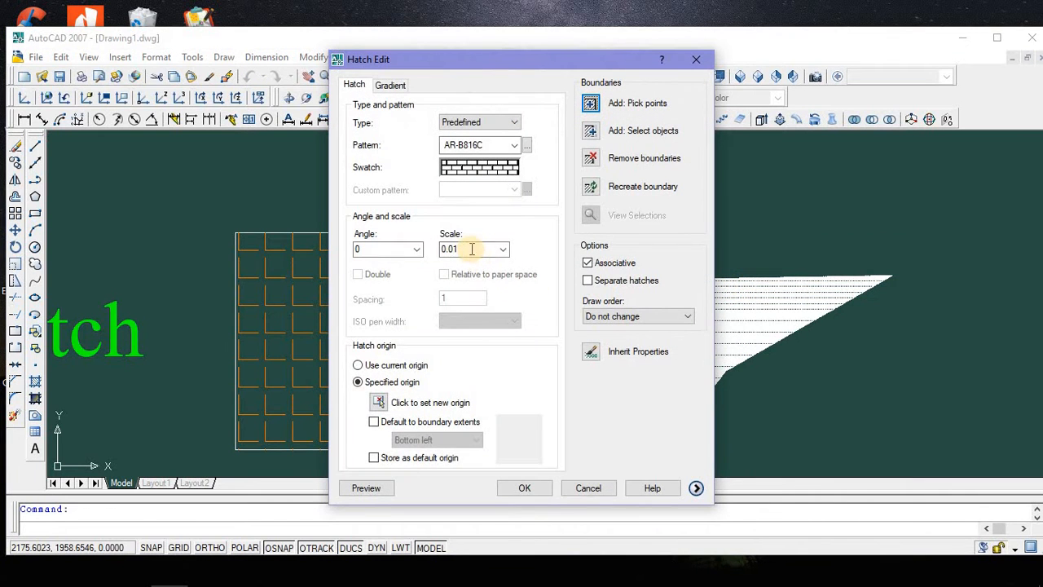
double_click(471, 249)
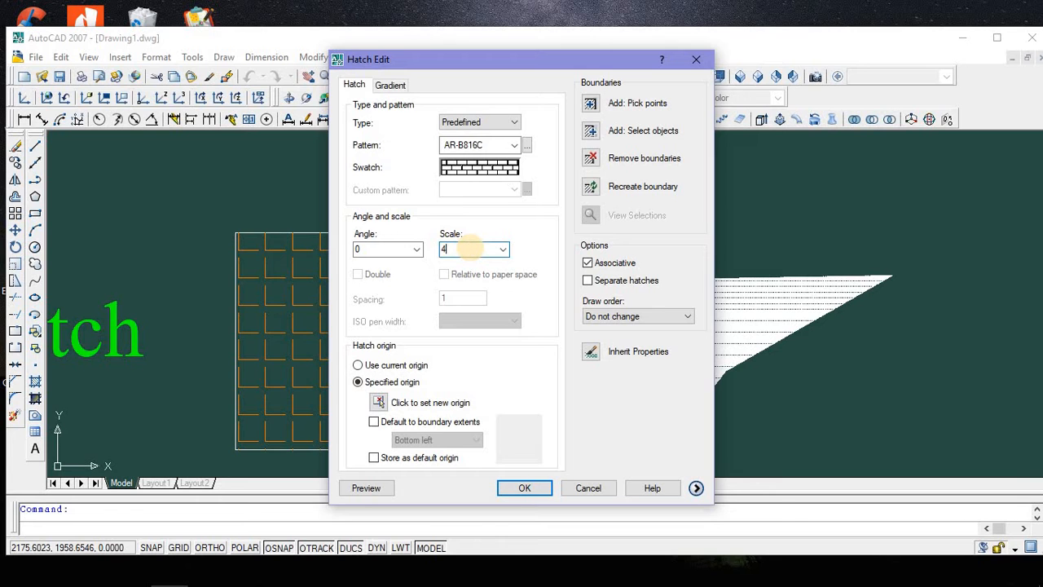
left_click(522, 488)
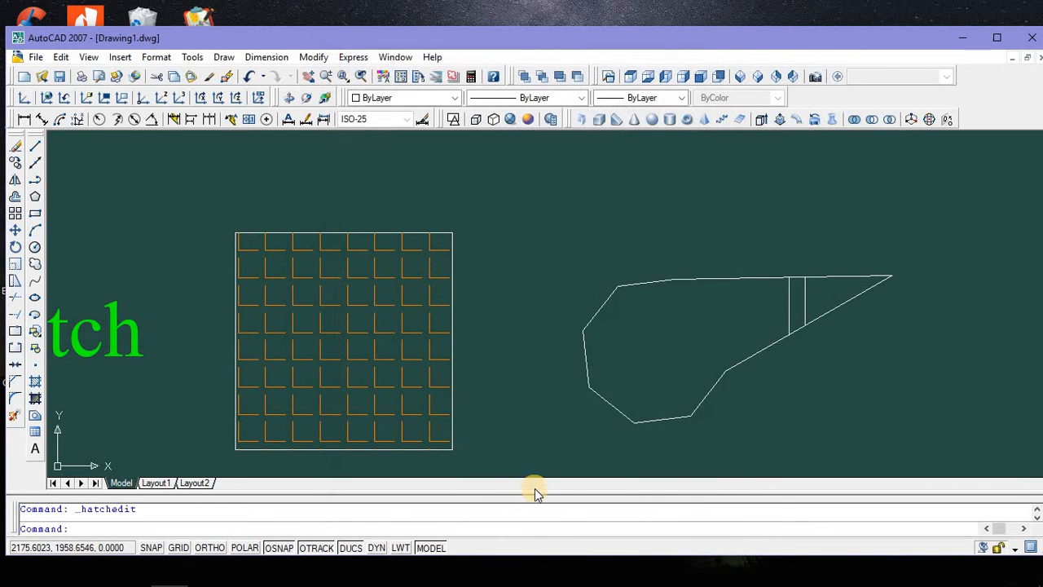
Edit the polygon's hatch again and set its pattern scale to 0.5
right_click(795, 309)
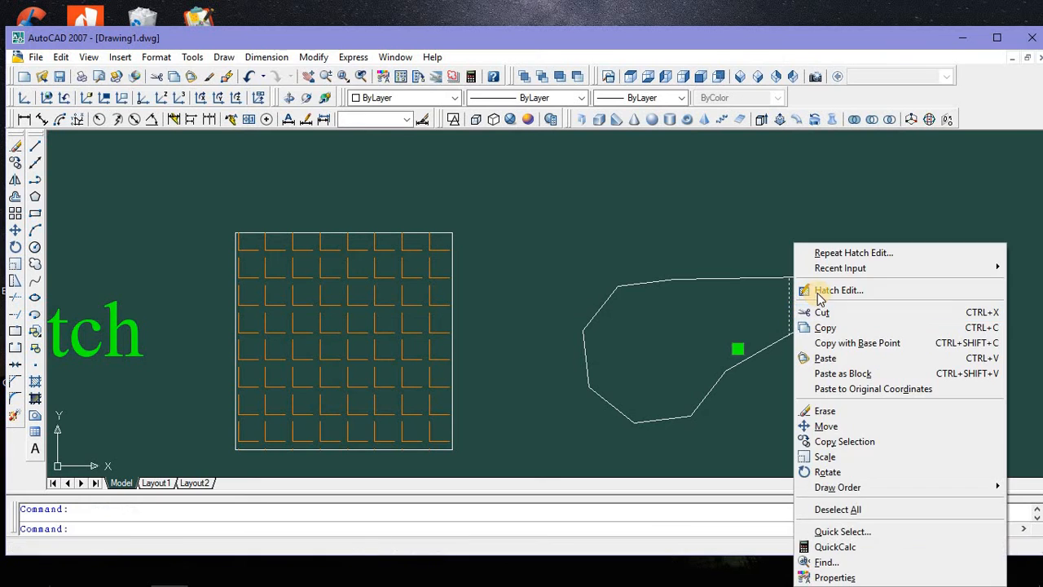
left_click(822, 291)
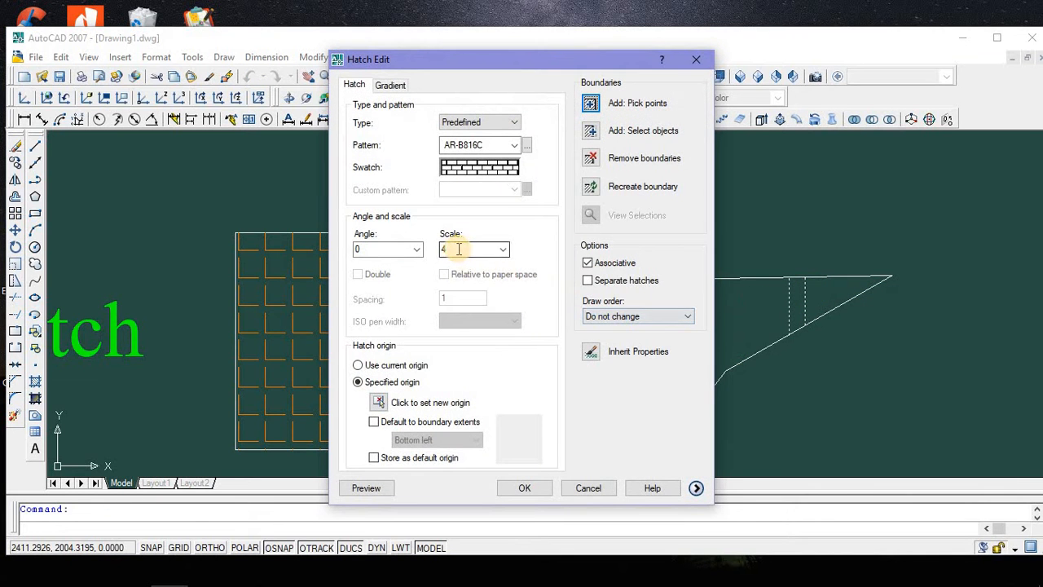
double_click(459, 249)
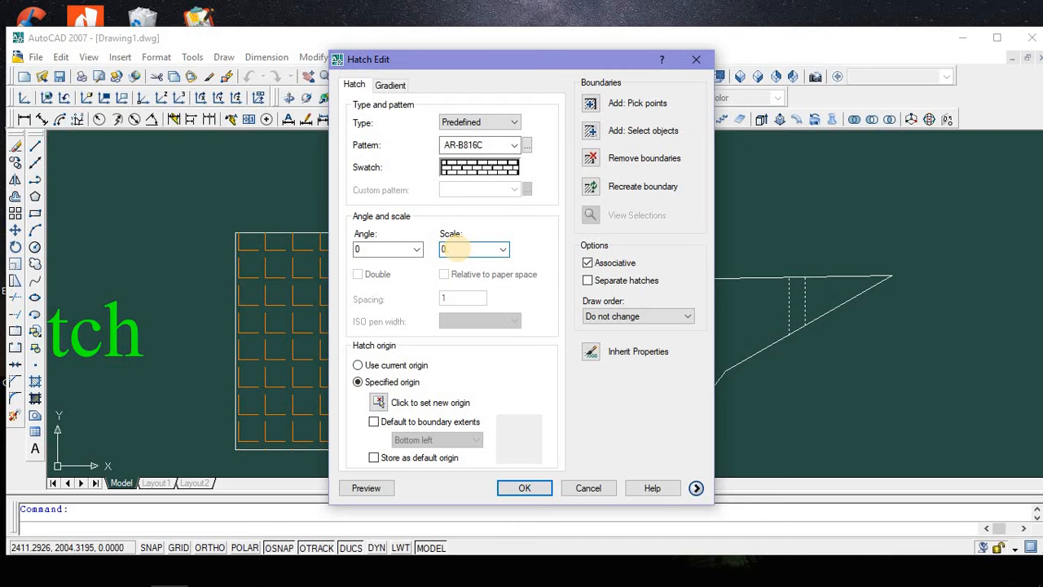
left_click(543, 488)
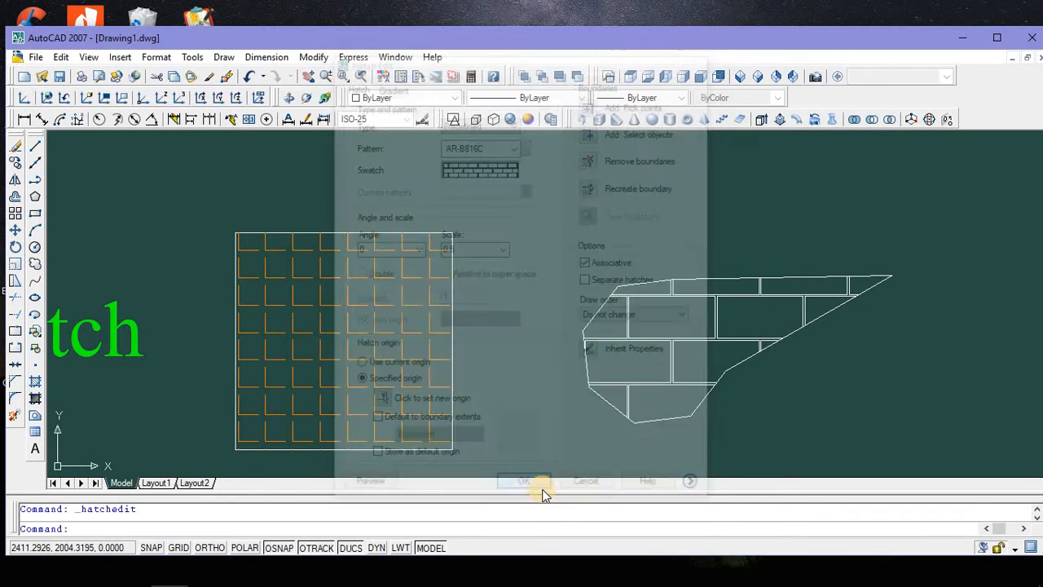
Change the color of the polygon's brick hatch to index color 20
scroll(687, 341, "up", 2)
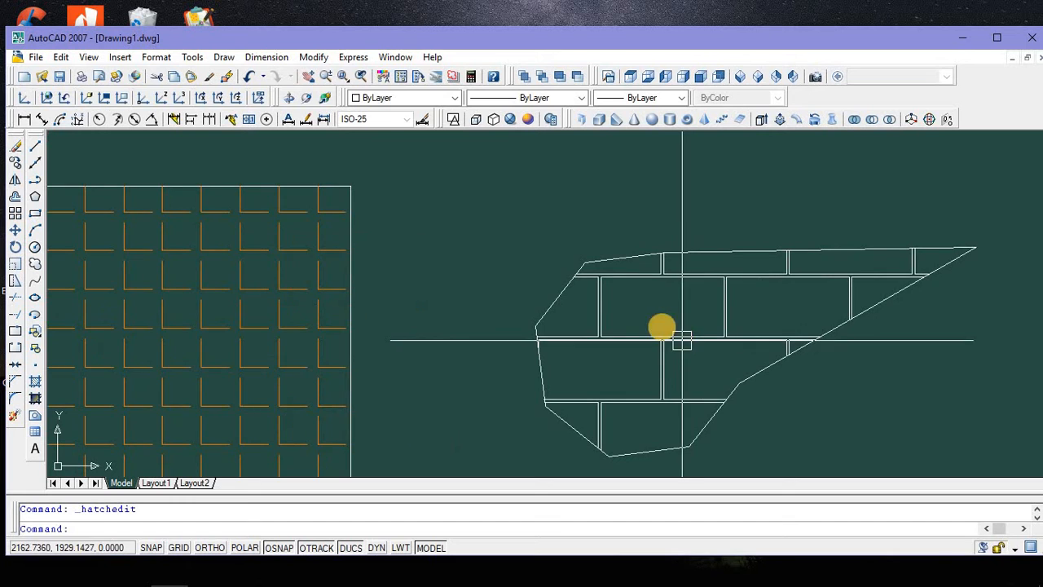
scroll(668, 338, "down", 4)
scroll(672, 343, "up", 2)
middle_click_drag(668, 342, 535, 328)
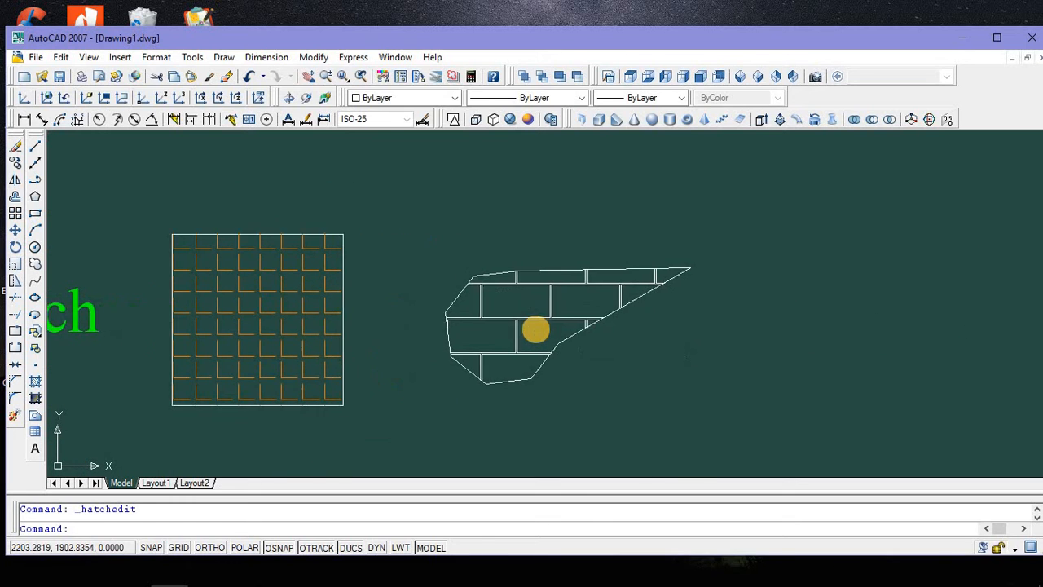
scroll(535, 330, "up", 1)
left_click(526, 312)
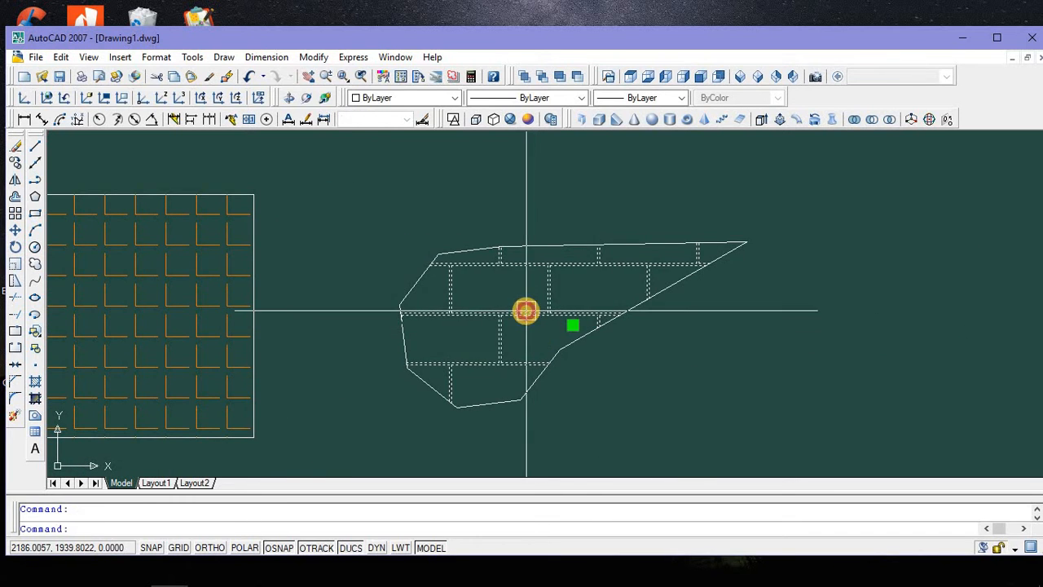
scroll(529, 290, "up", 3)
middle_click_drag(529, 291, 501, 256)
left_click(453, 98)
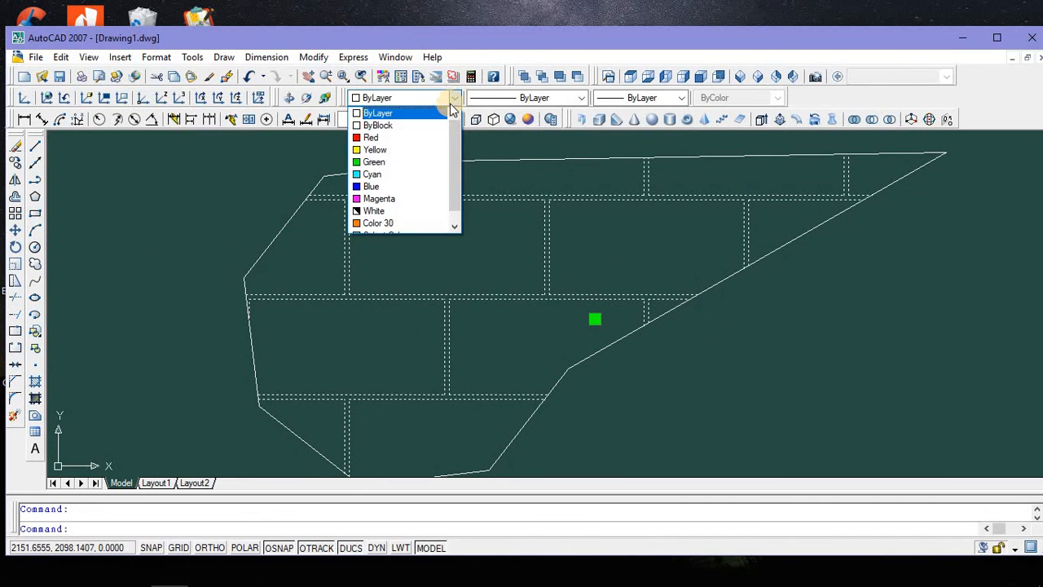
left_click(405, 224)
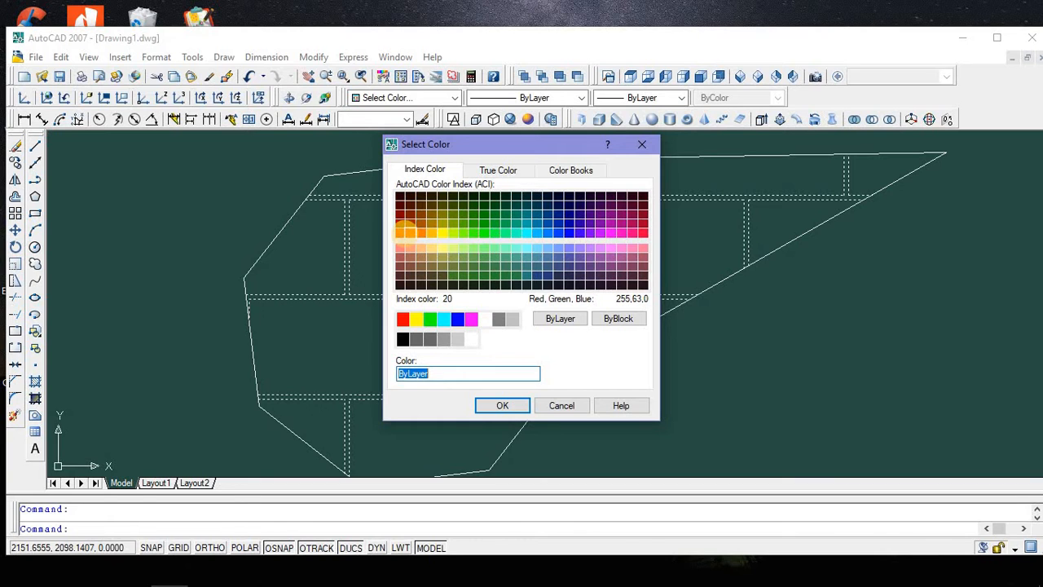
left_click(403, 233)
left_click(502, 405)
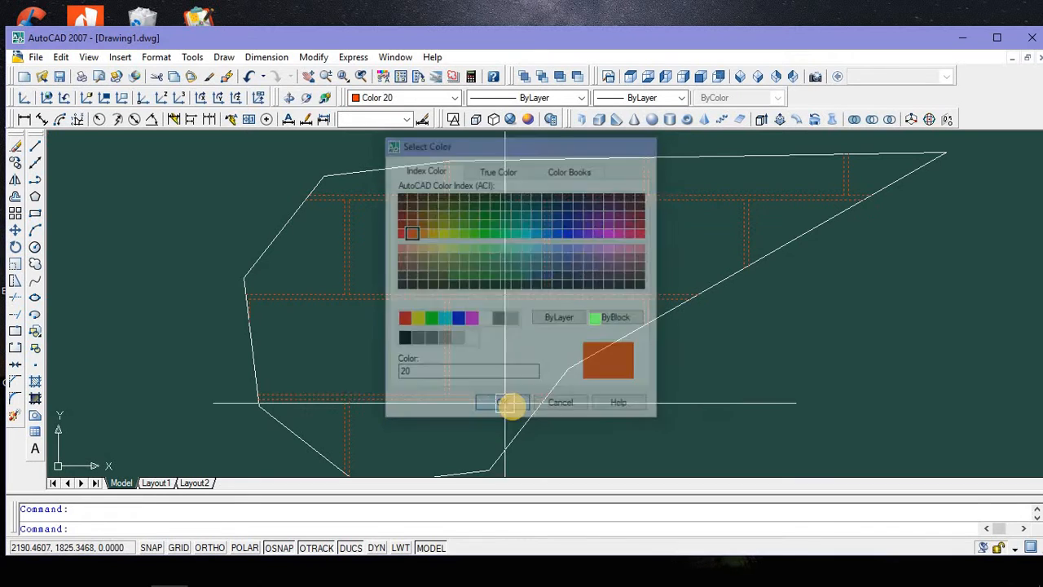
key("Escape")
Copy the hatched square's outline by its lower-right corner to the empty area beyond the irregular polygon
scroll(549, 326, "down", 6)
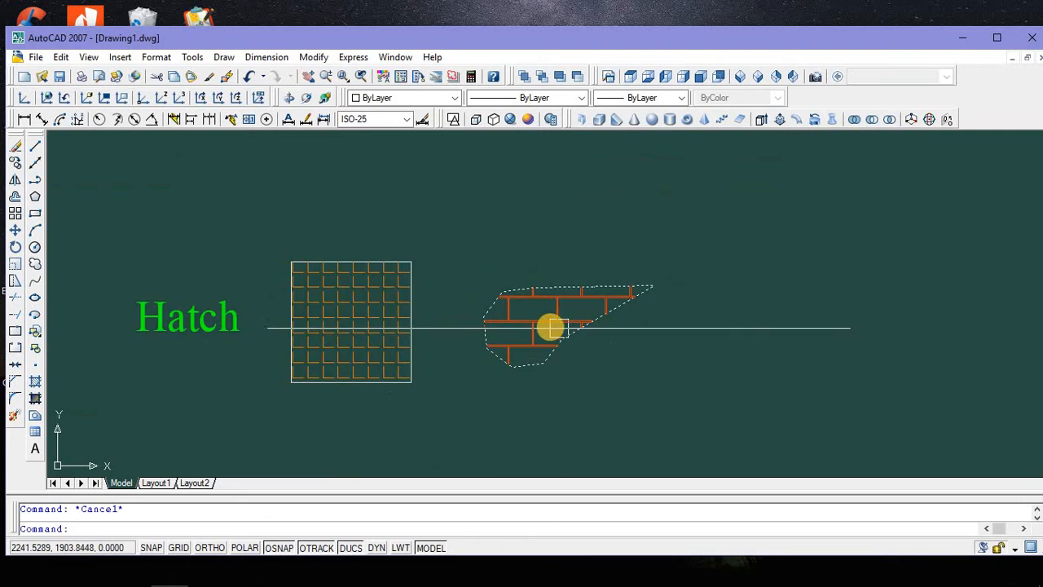
scroll(550, 326, "up", 3)
mouse_move(544, 321)
middle_mouse_down()
mouse_move(521, 286)
mouse_move(419, 314)
middle_mouse_up()
scroll(519, 290, "down", 1)
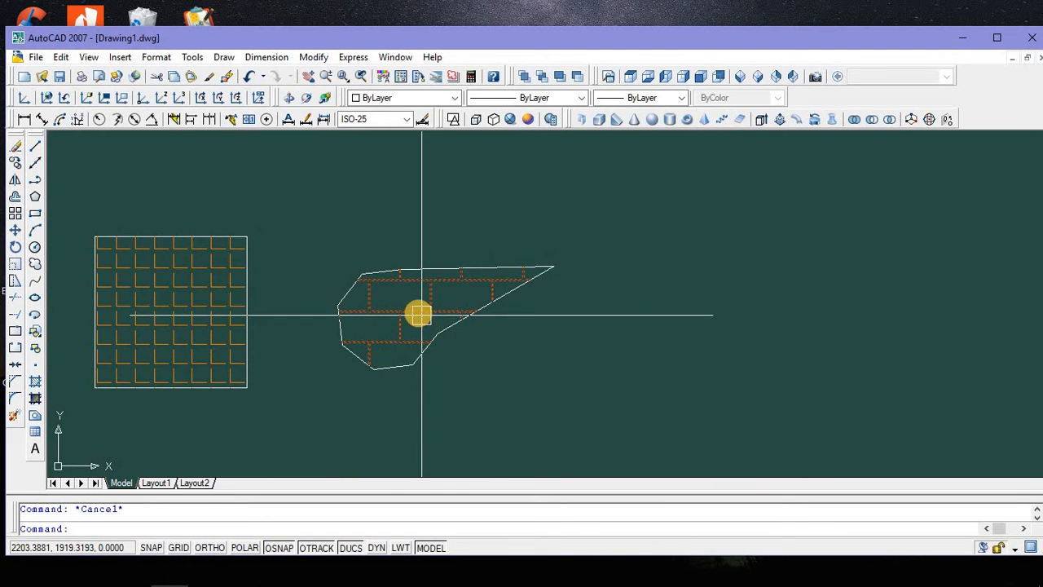
left_click(249, 273)
right_click(290, 244)
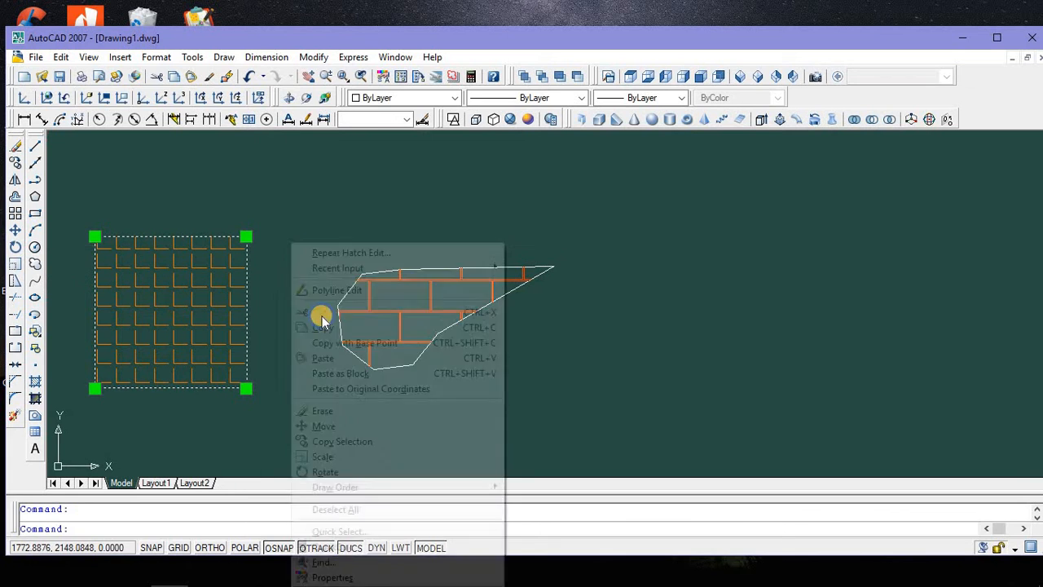
left_click(301, 440)
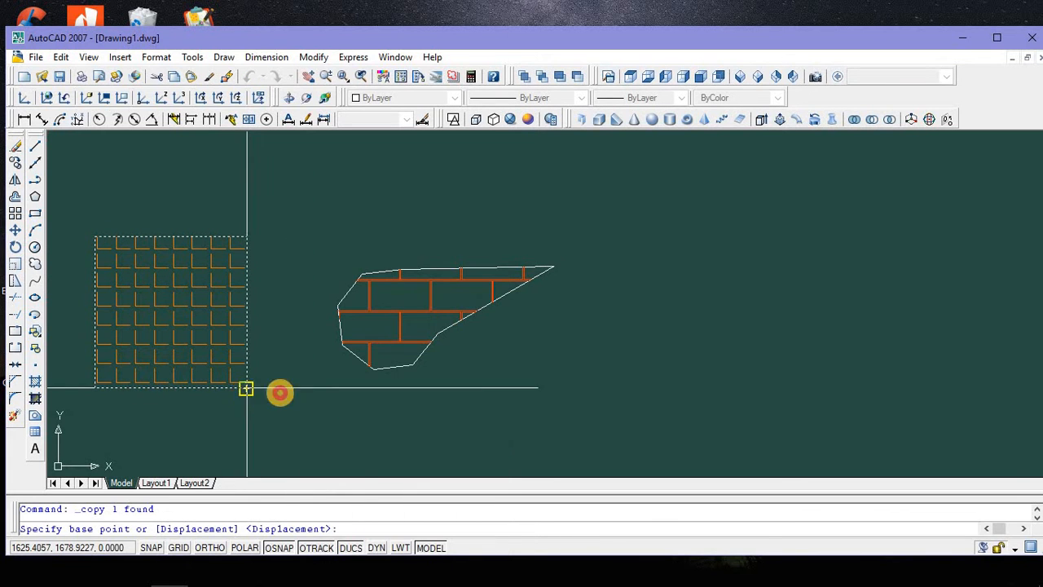
left_click(246, 387)
left_click(730, 379)
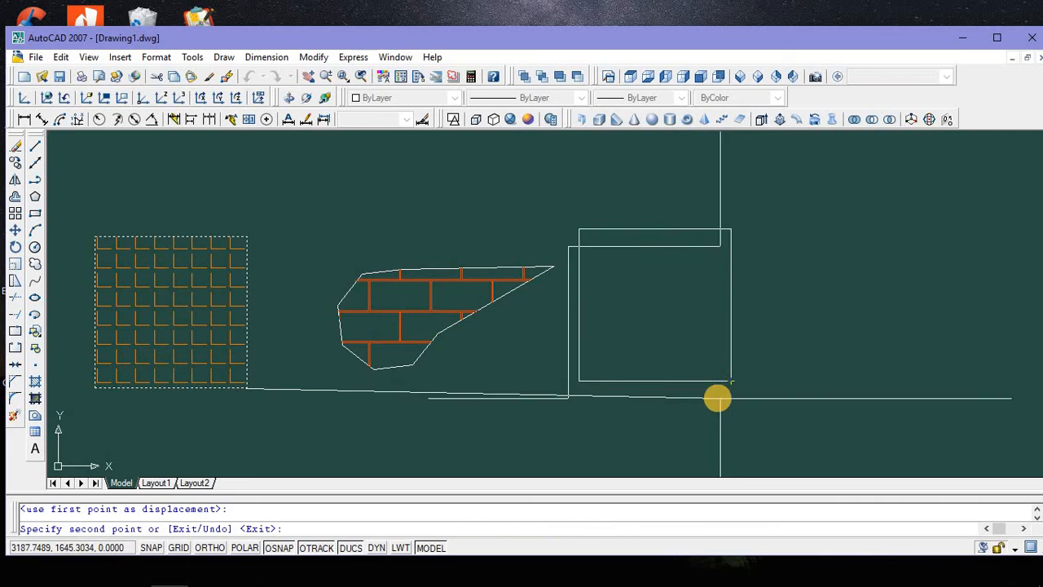
key("Escape")
Start a new hatch with the predefined BOX pattern, an angle of 90 and a scale of 5
middle_click_drag(594, 380, 489, 340)
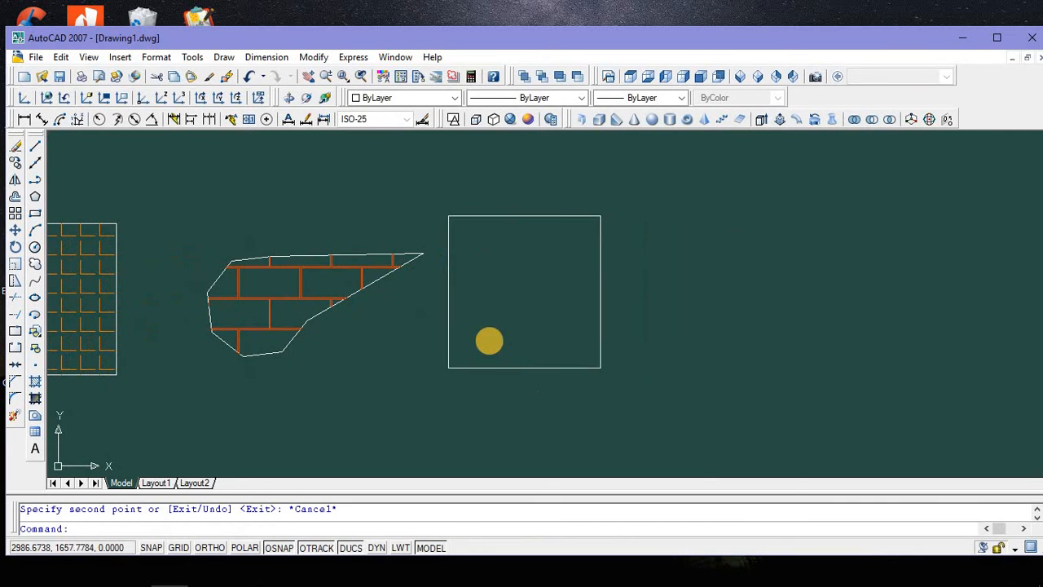
left_click(35, 397)
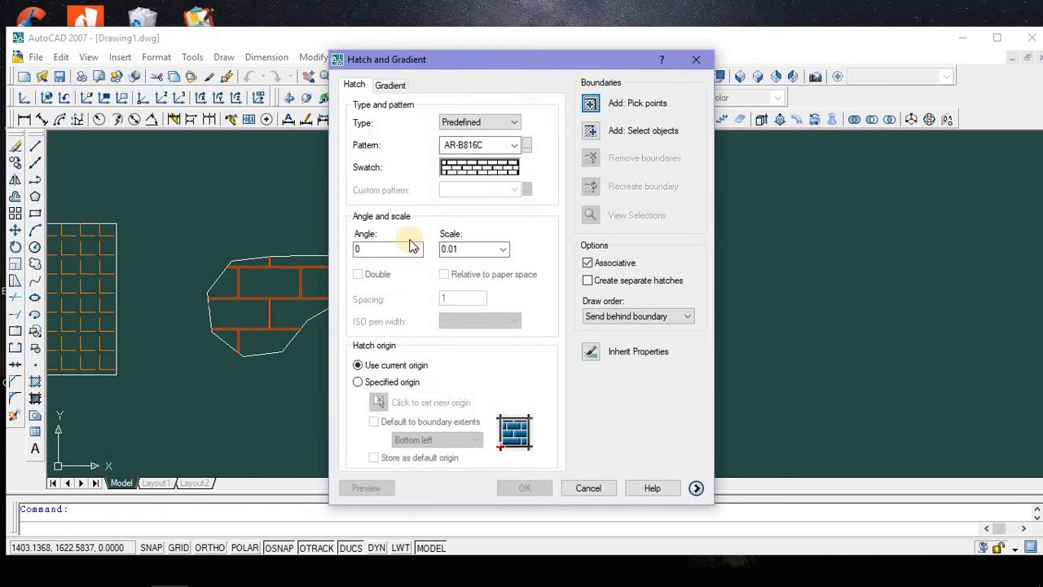
left_click(527, 144)
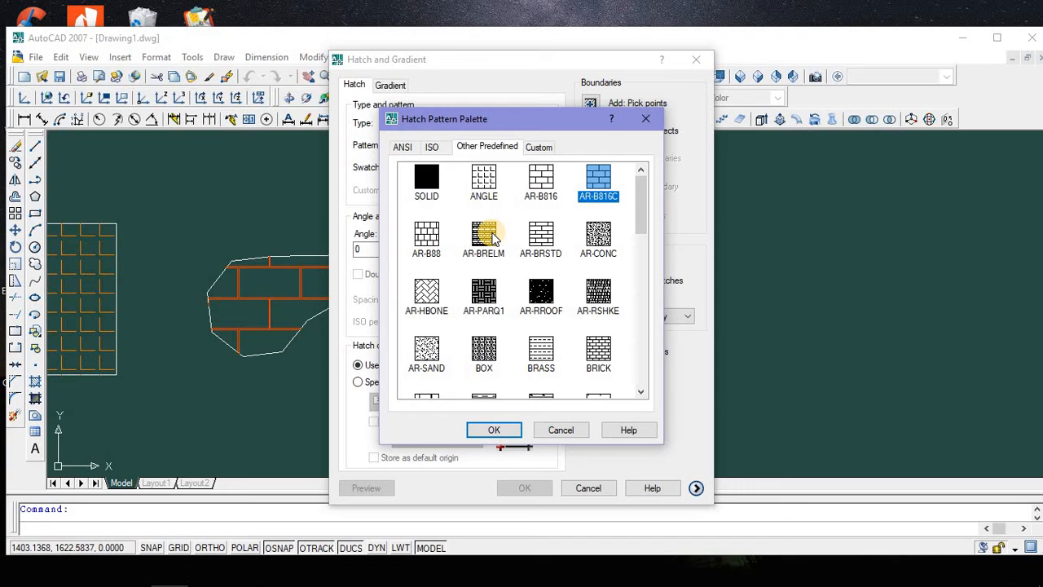
left_click(484, 350)
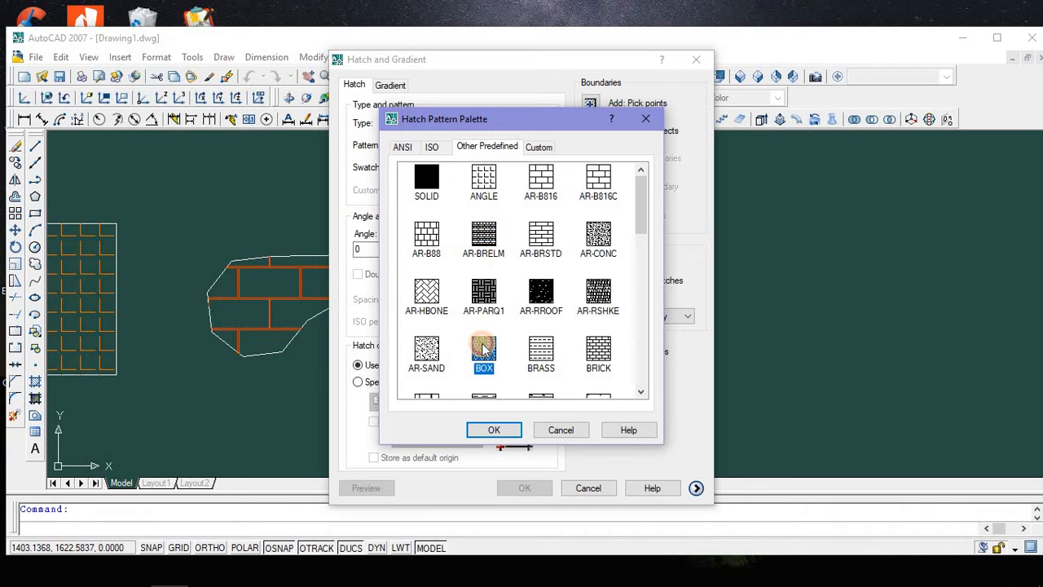
left_click(498, 430)
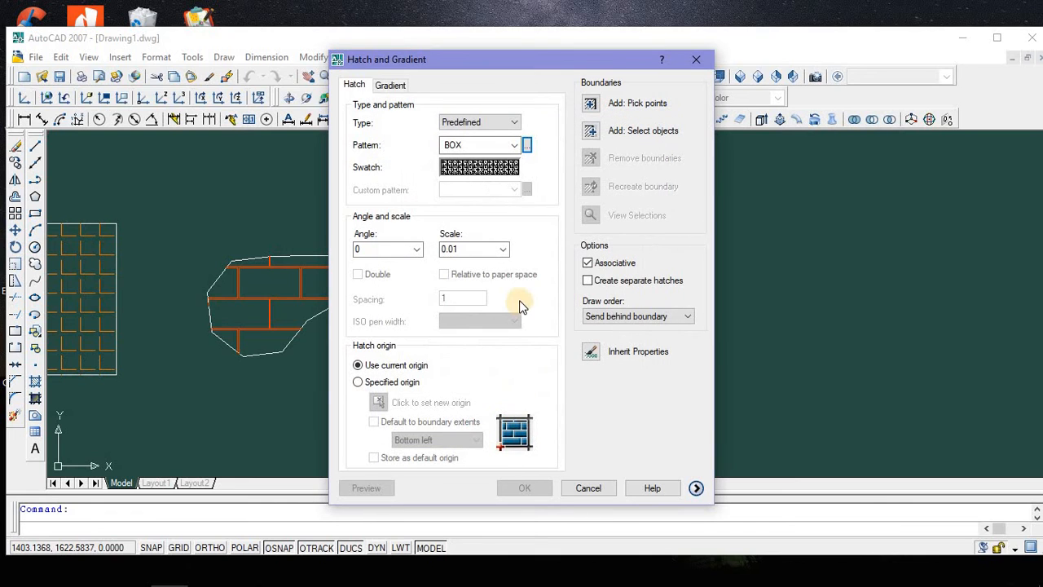
left_click(416, 252)
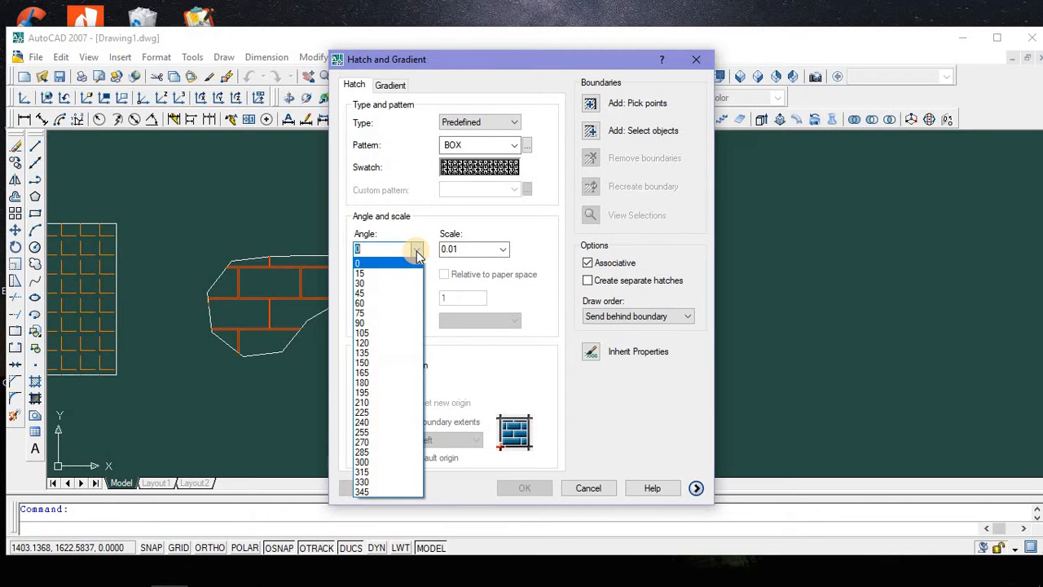
left_click(377, 324)
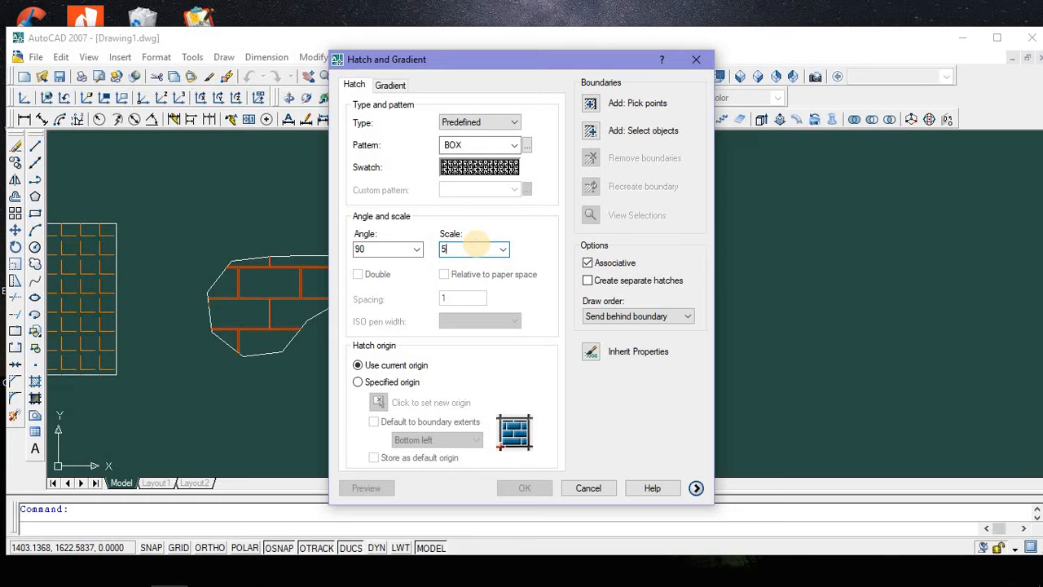
left_click(476, 244)
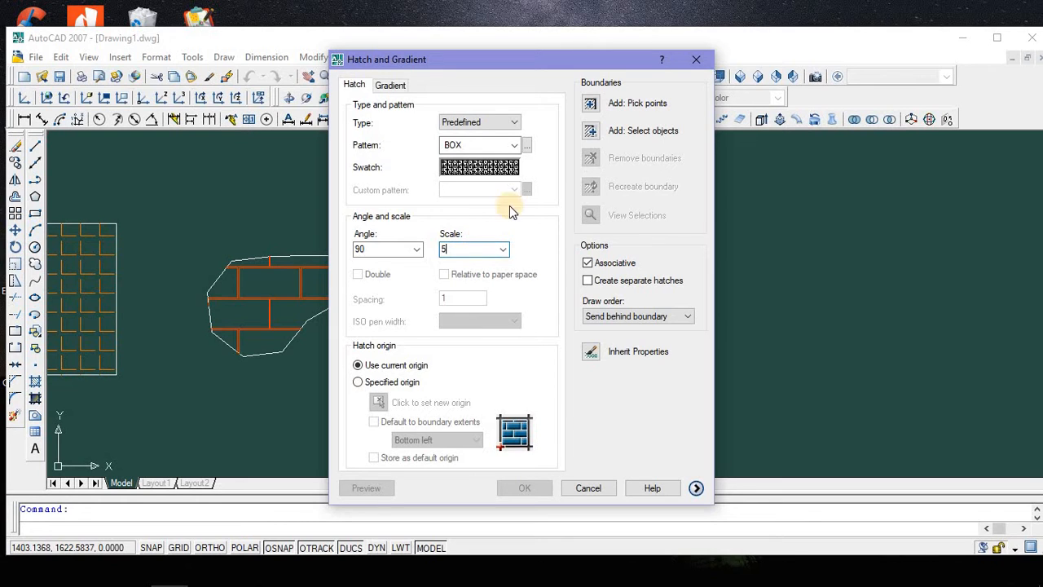
Pick a point inside the copied square as the hatch boundary and apply the hatch
left_click(591, 103)
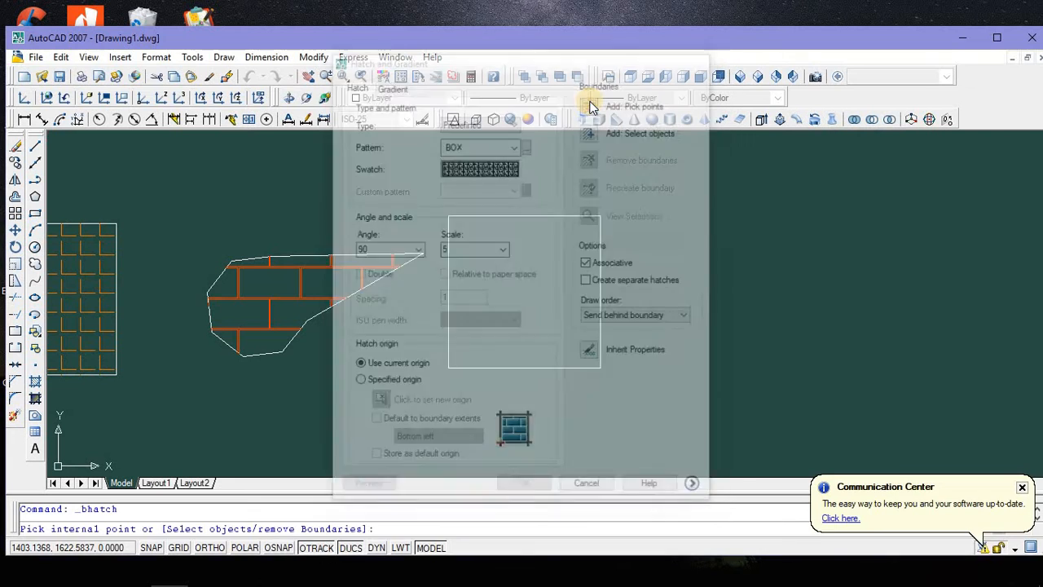
right_click(528, 285)
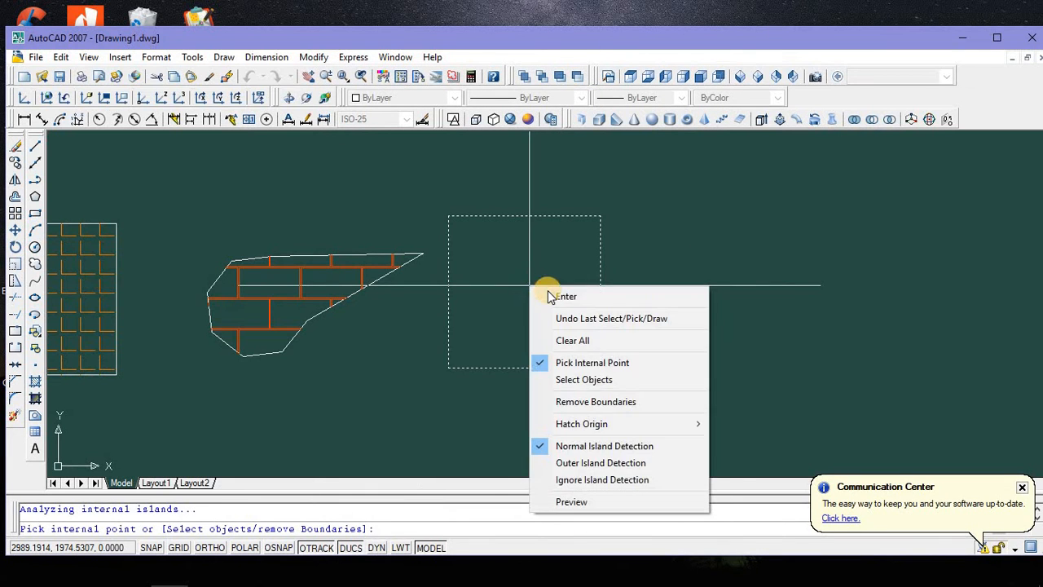
left_click(548, 295)
left_click(524, 487)
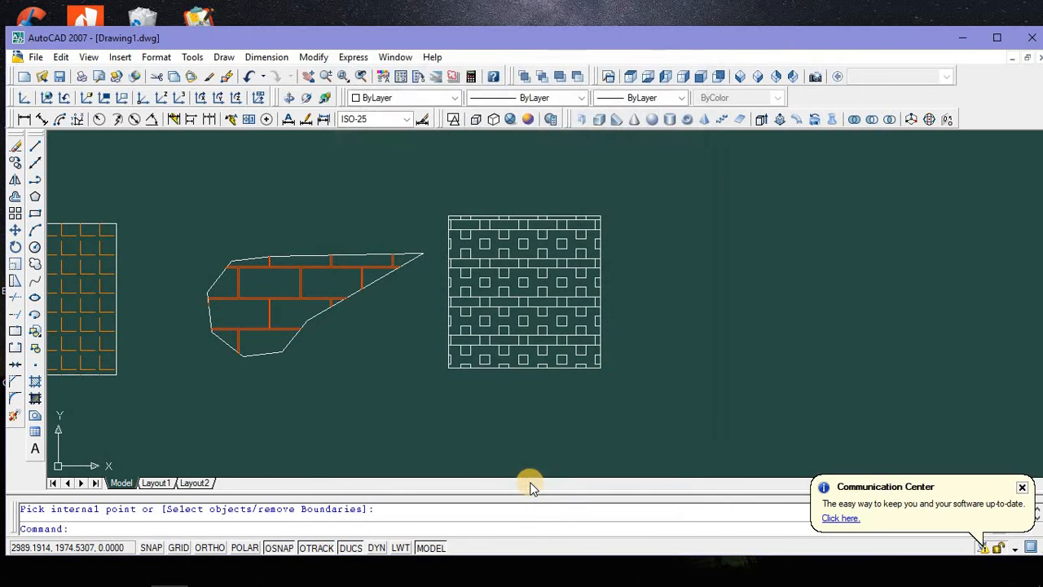
Edit the copied square's BOX hatch and set its angle to 0
left_click(528, 297)
right_click(528, 297)
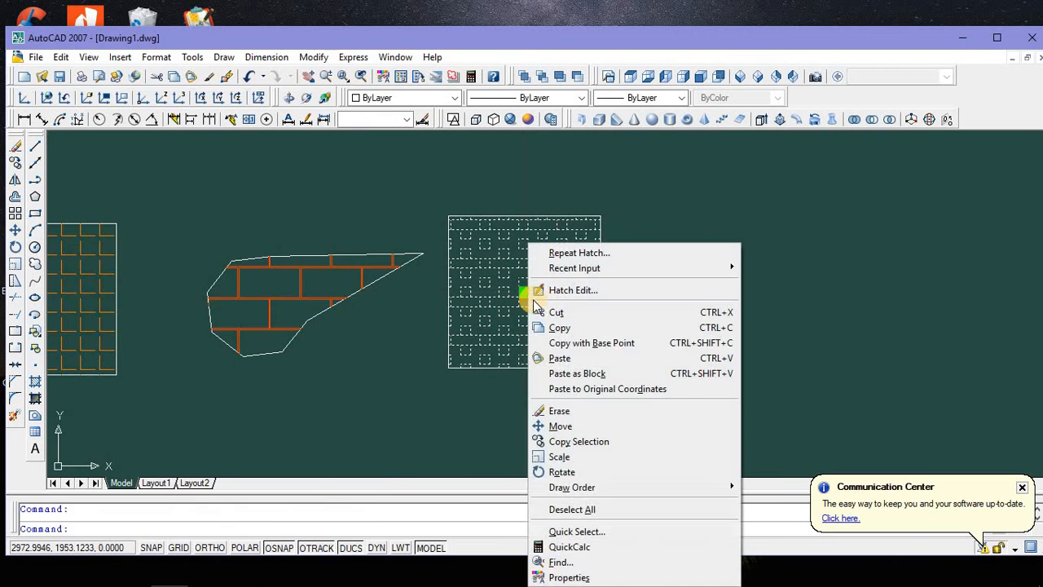
left_click(562, 290)
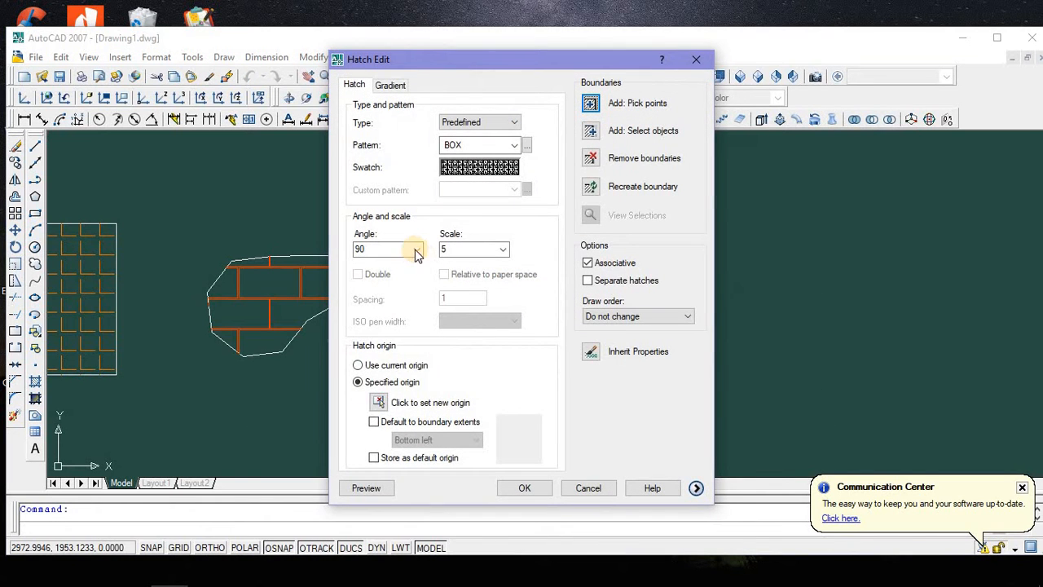
left_click(416, 250)
left_click(375, 262)
left_click(524, 489)
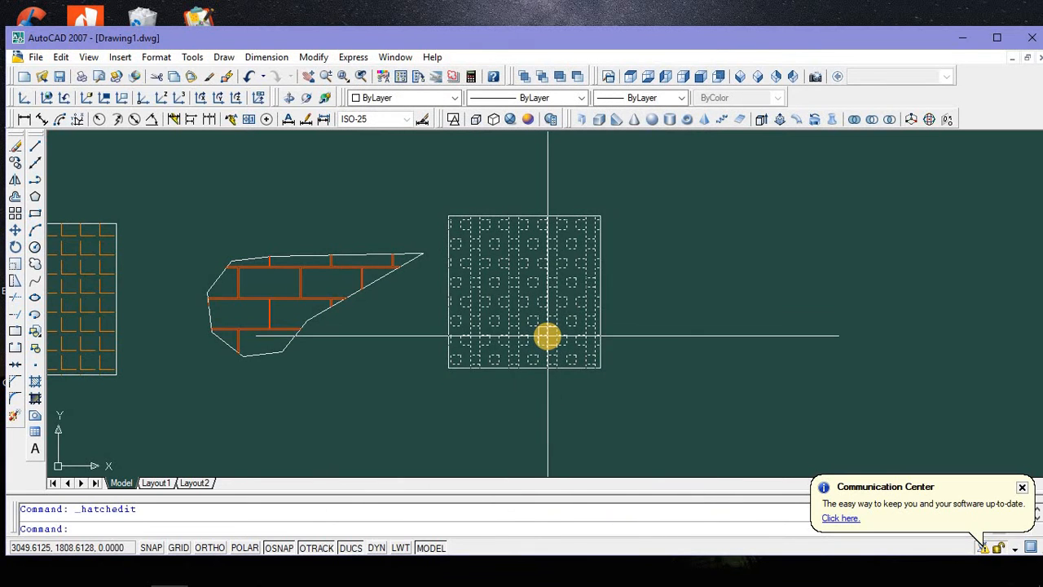
Change the color of the BOX hatch to index color 90
scroll(548, 336, "up", 2)
middle_click_drag(547, 336, 569, 378)
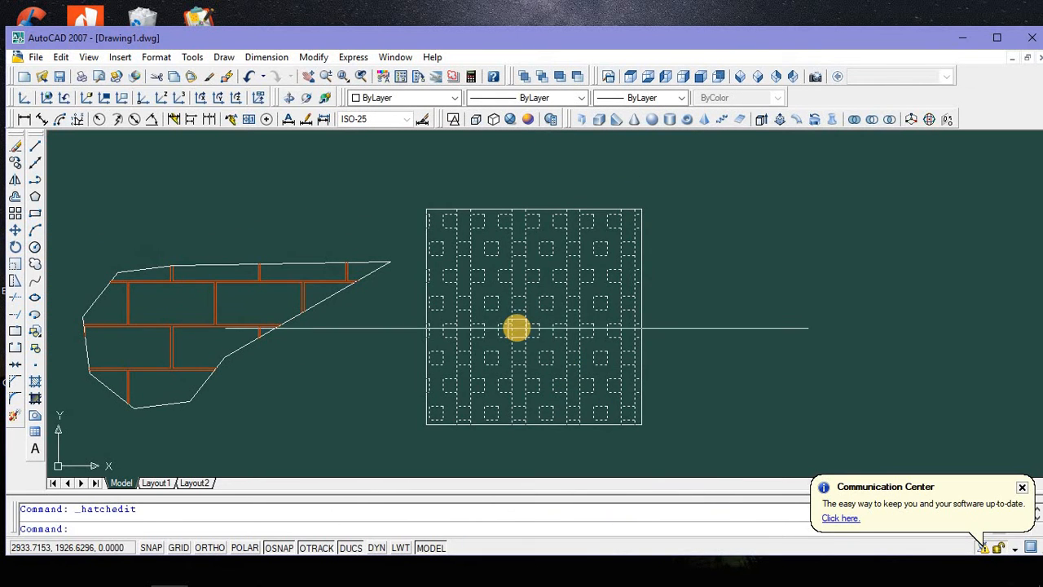
left_click(516, 326)
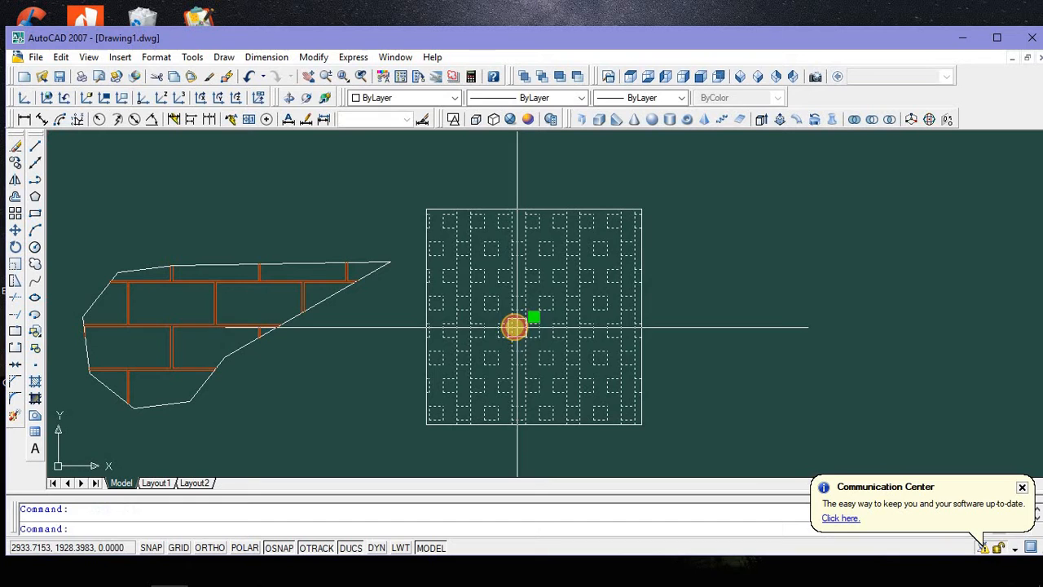
left_click(454, 98)
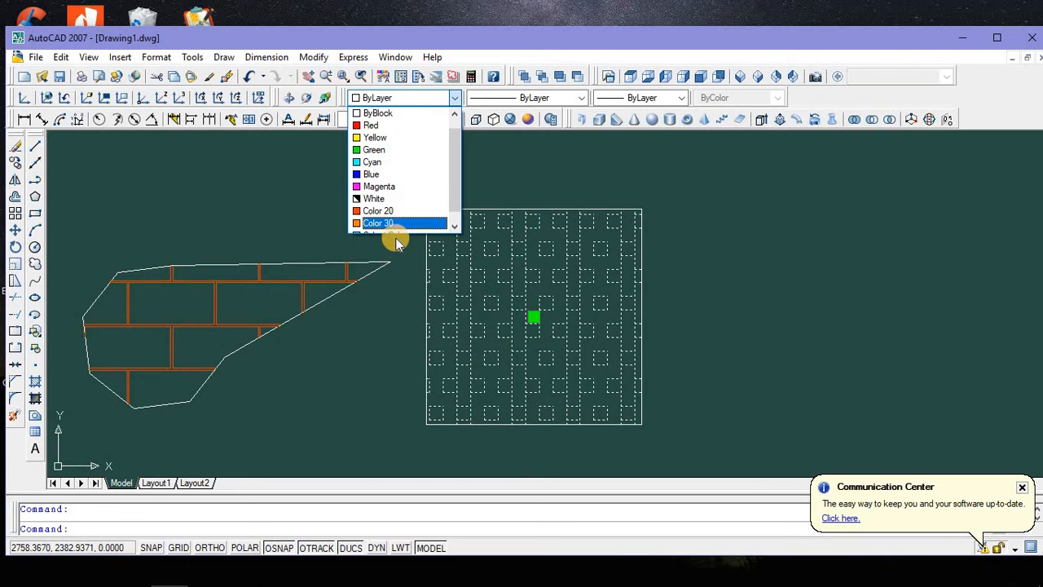
left_click(399, 223)
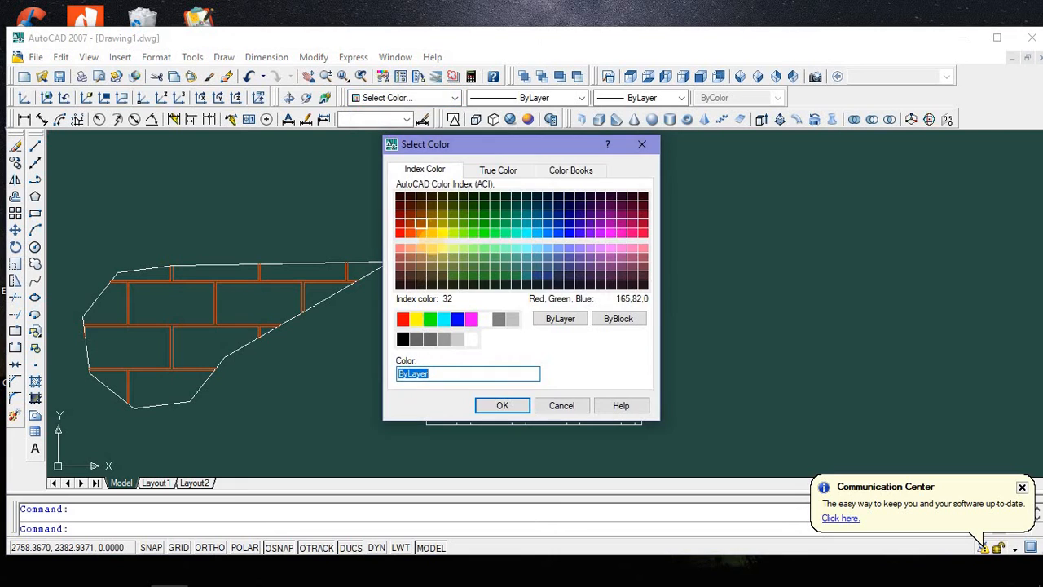
left_click(485, 234)
left_click(500, 405)
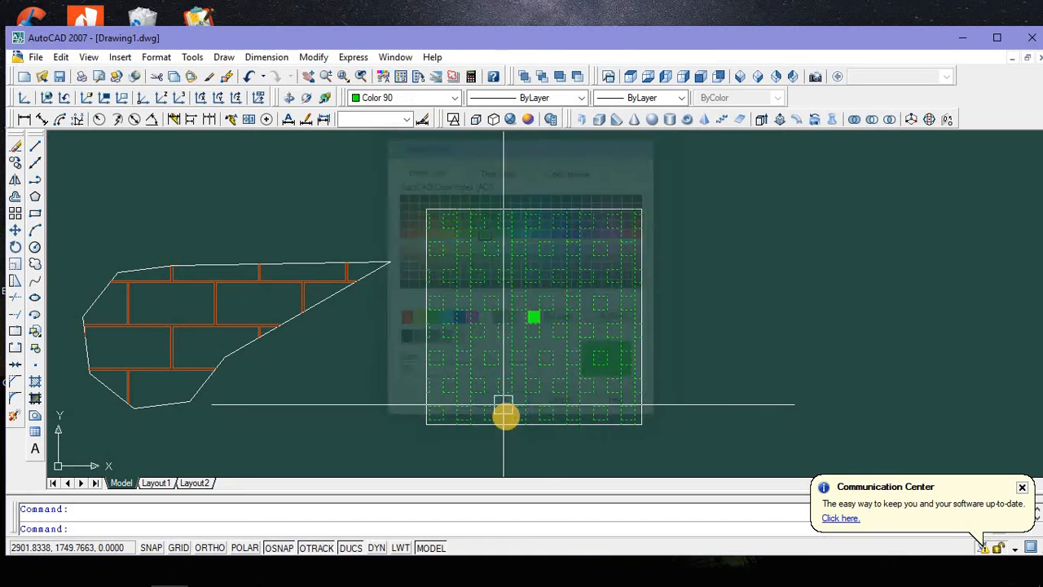
key("Escape")
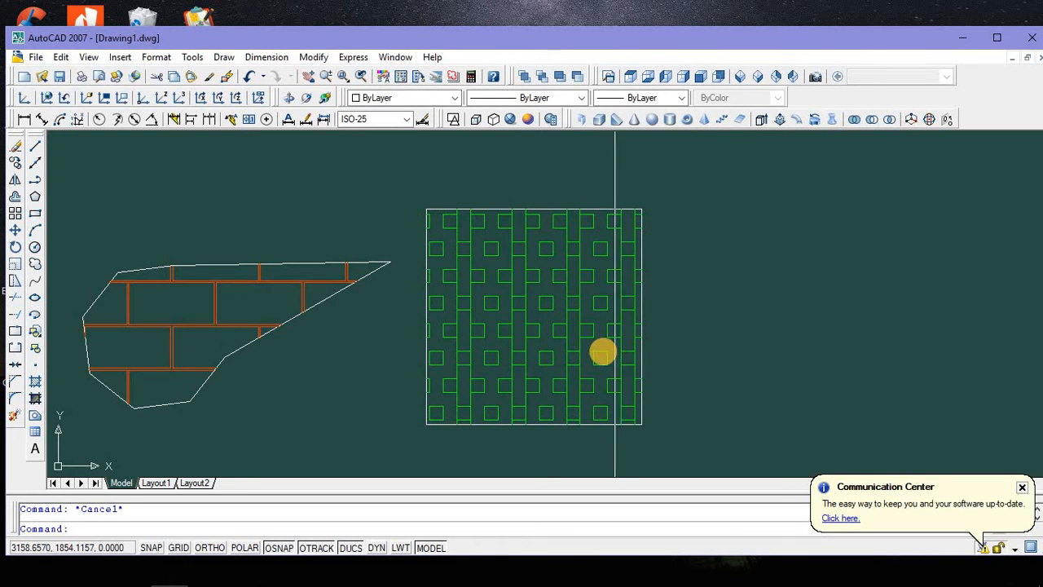
Copy the outline of the BOX-hatched square from its lower corner to the empty space beside it
scroll(611, 359, "down", 2)
middle_click_drag(576, 349, 560, 351)
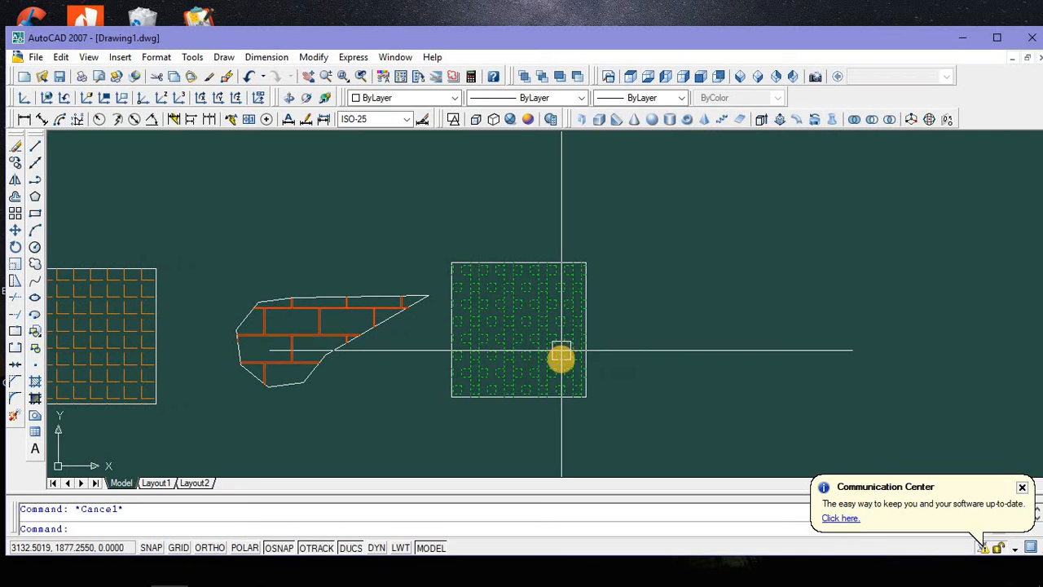
left_click(555, 399)
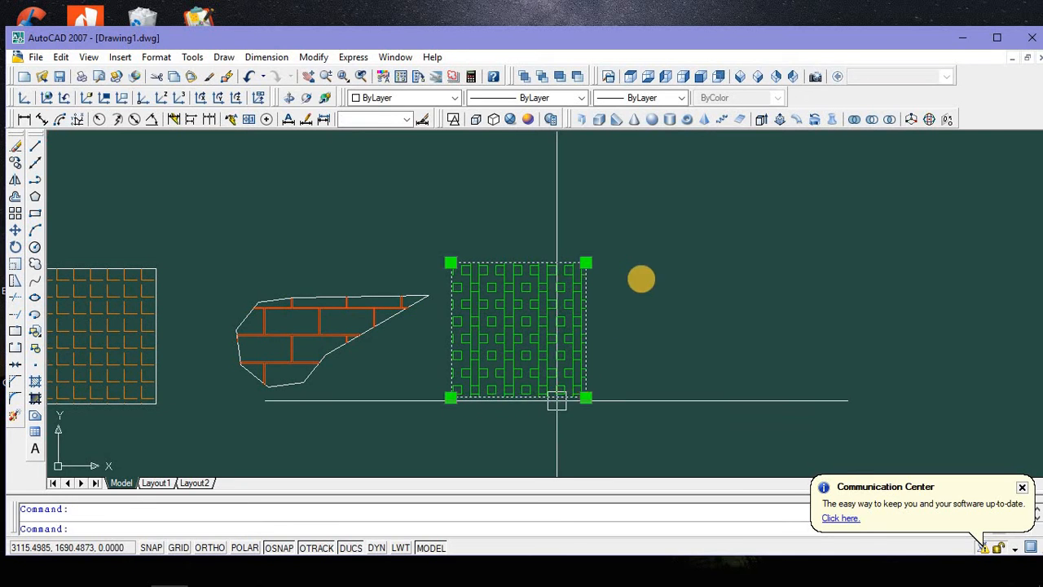
right_click(640, 277)
left_click(661, 442)
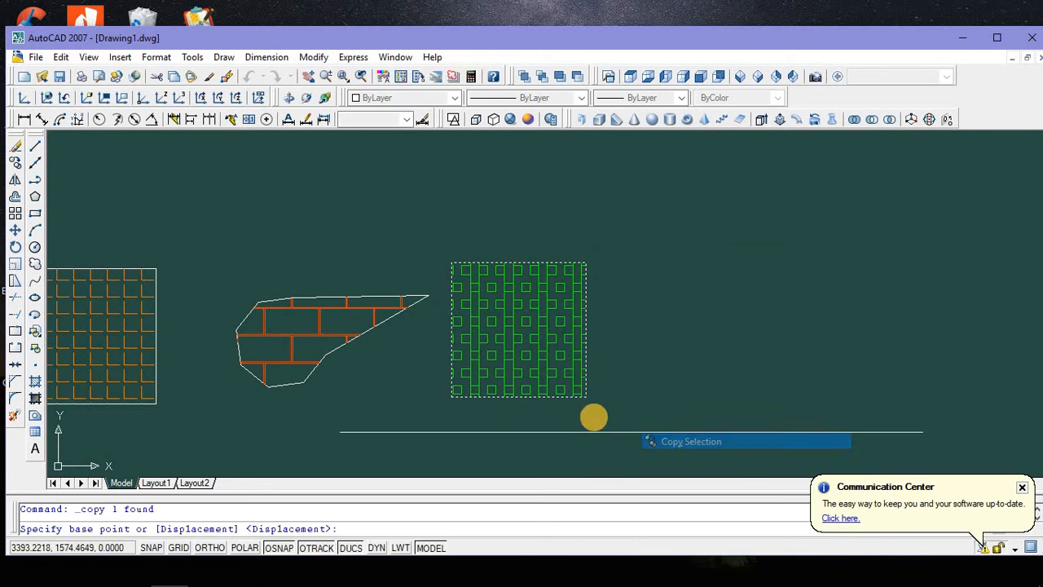
left_click(586, 399)
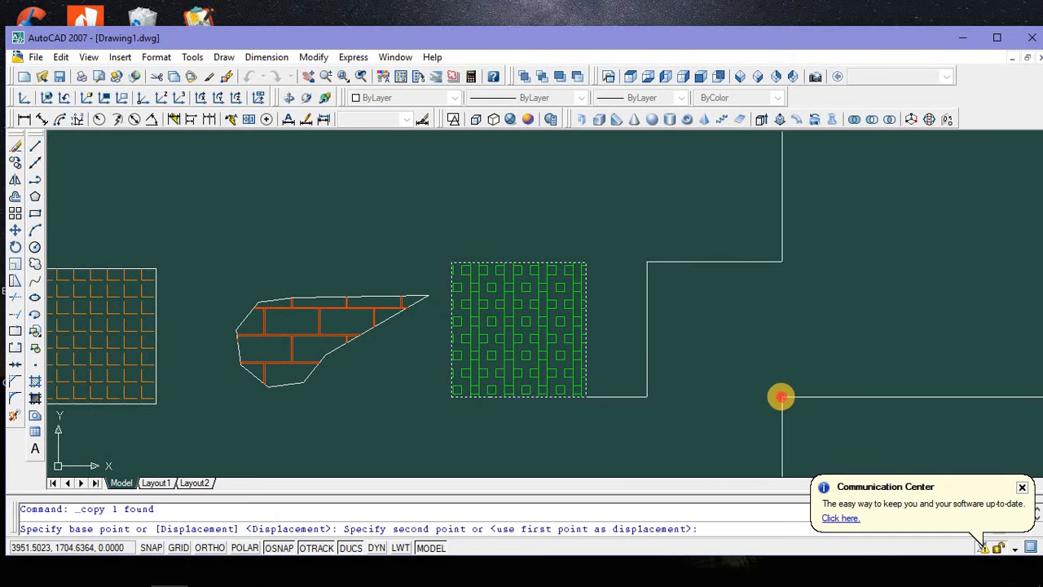
left_click(781, 397)
key("Escape")
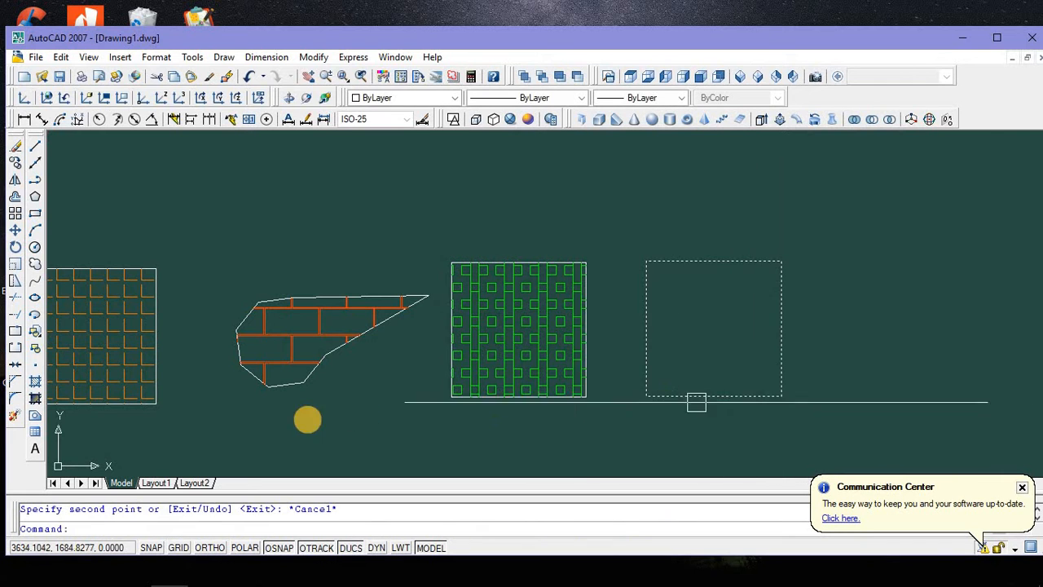
Start a new hatch with the predefined AR-PARQ1 pattern, an angle of 0 and a scale of 7
left_click(35, 381)
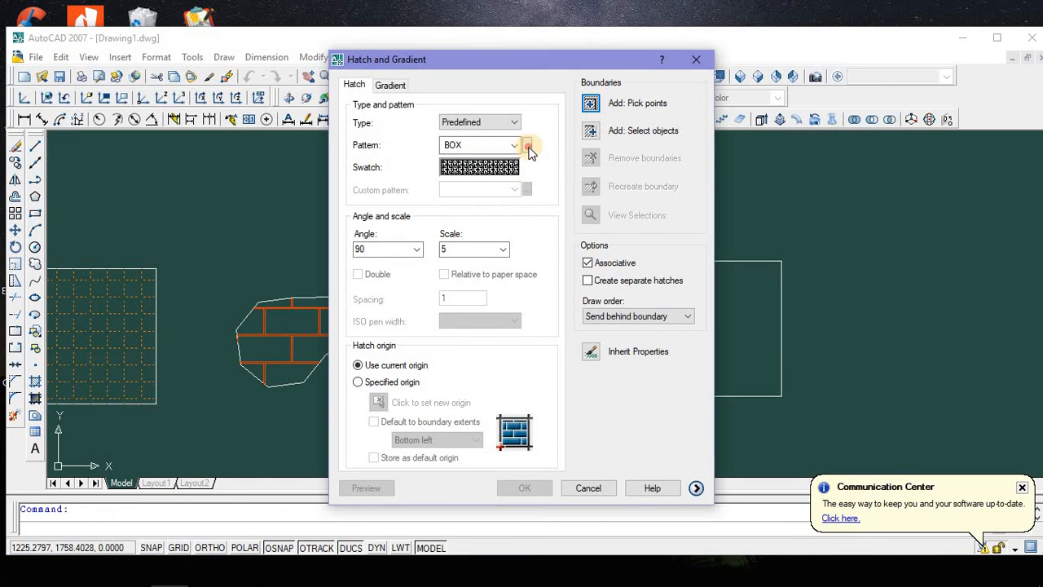
left_click(528, 147)
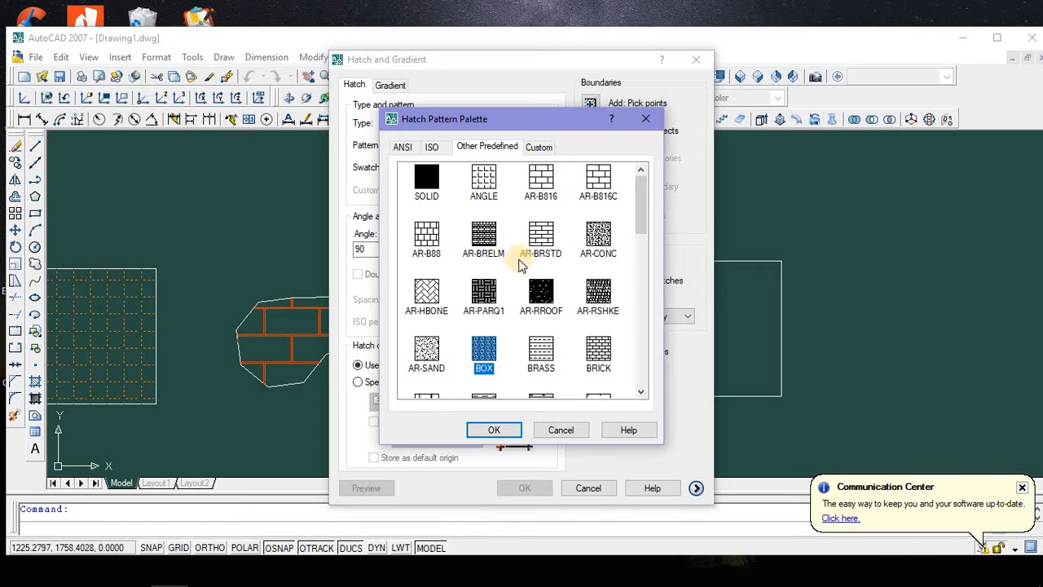
left_click(485, 295)
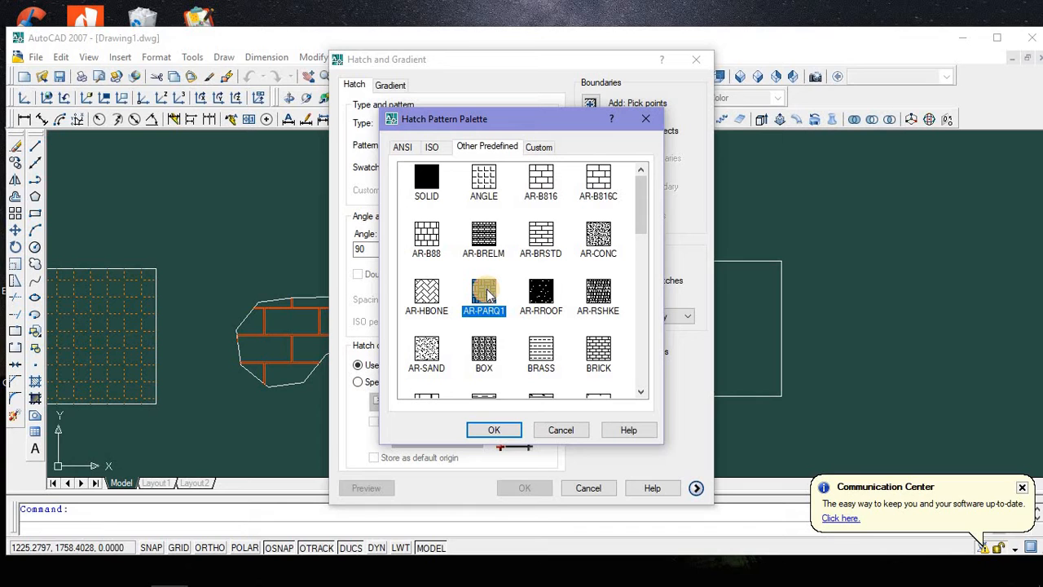
left_click(494, 429)
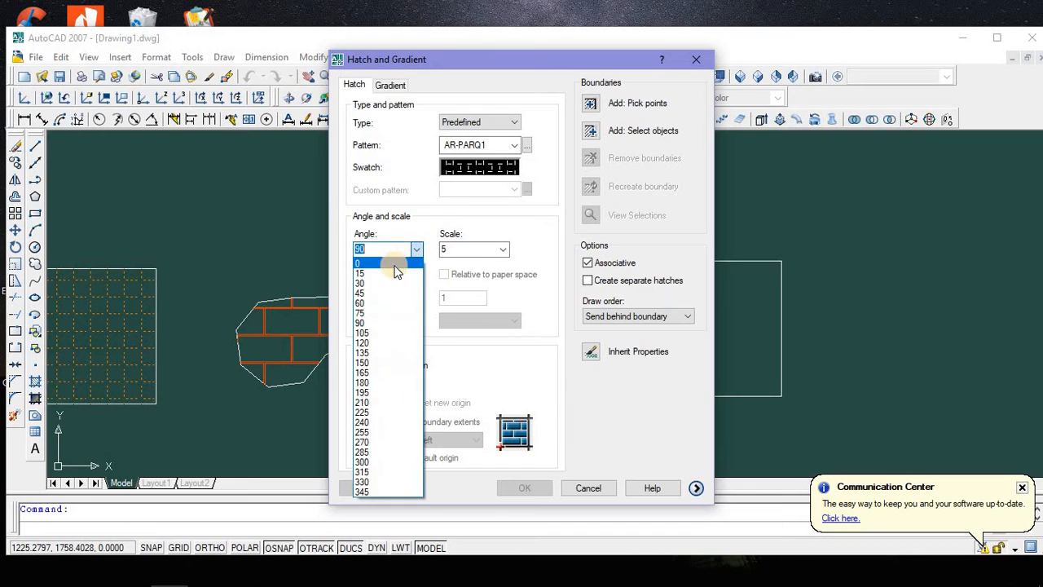
left_click(396, 261)
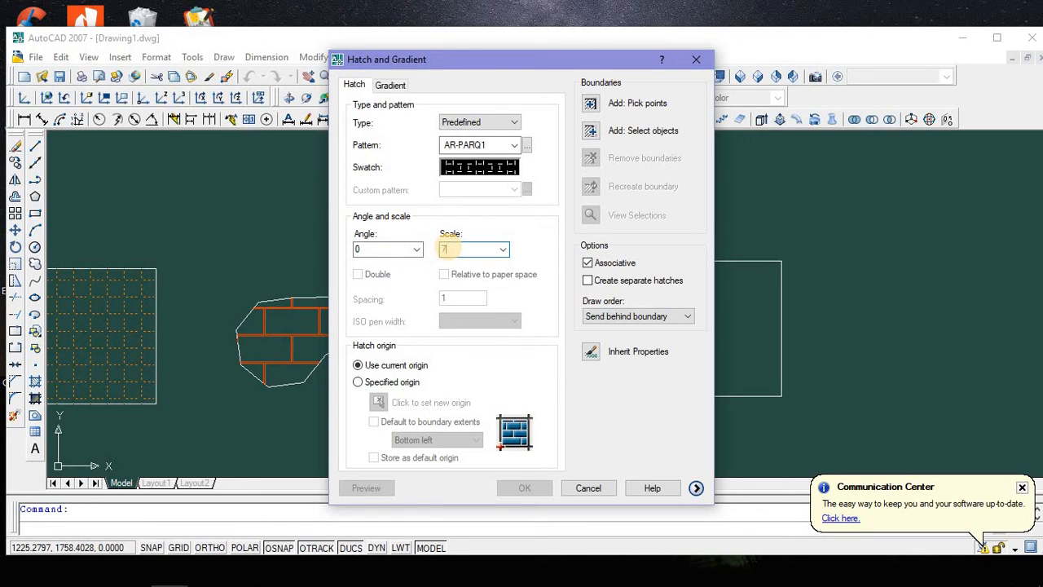
Pick a point inside the new empty square as the boundary and apply the AR-PARQ1 hatch
left_click(590, 106)
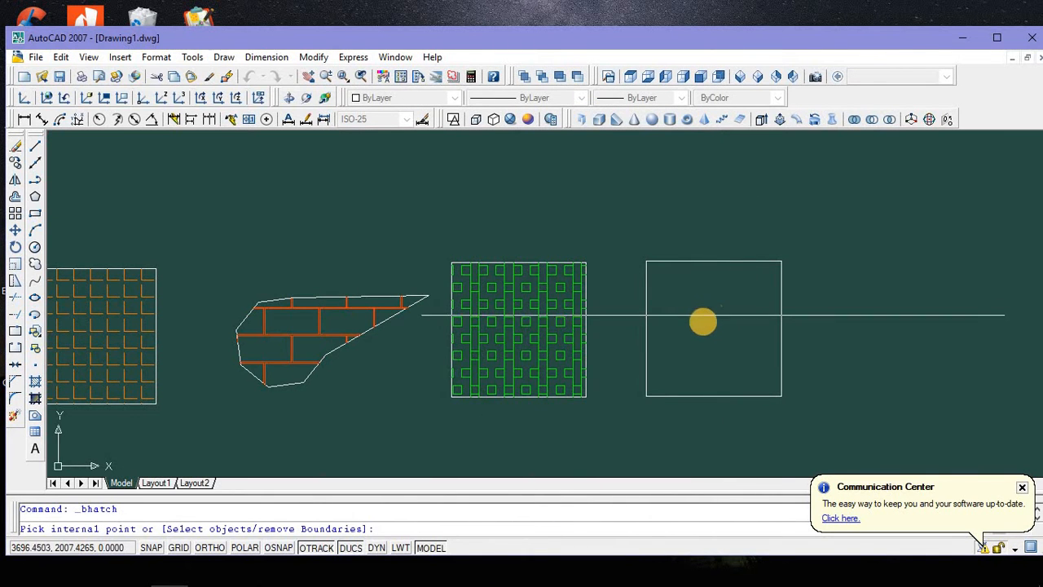
left_click(700, 319)
right_click(699, 320)
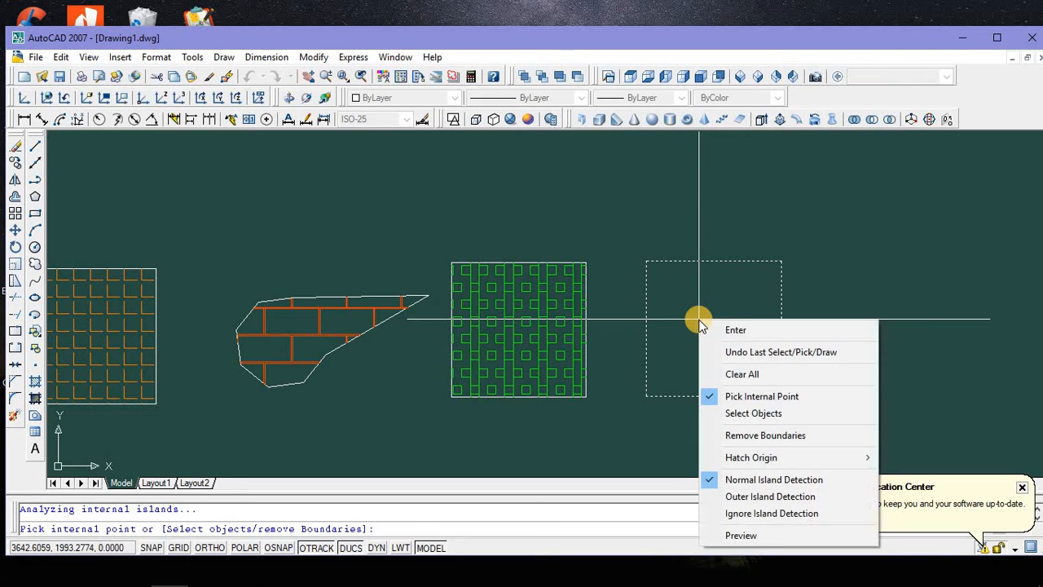
left_click(733, 331)
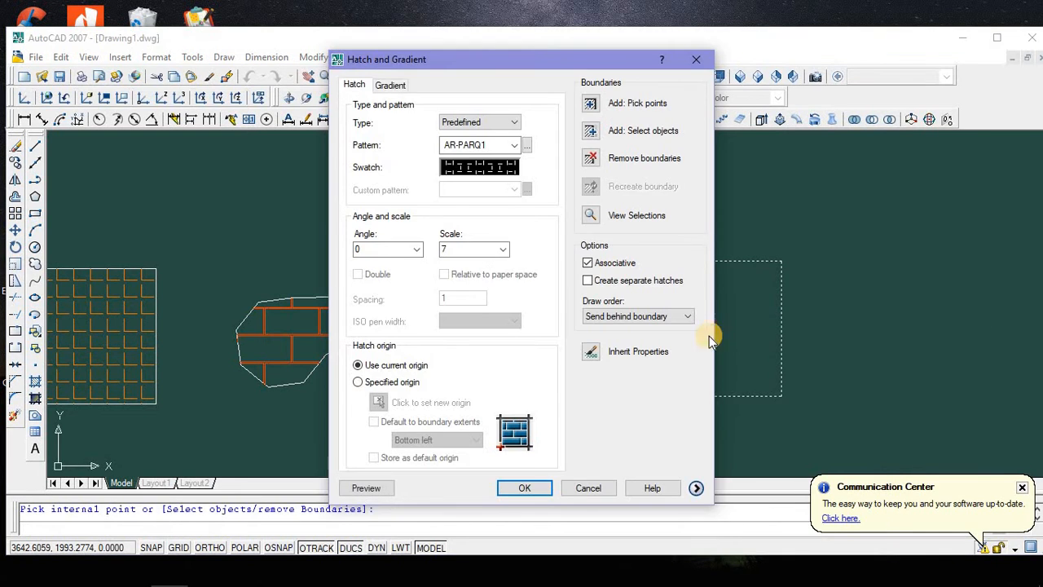
left_click(534, 494)
Edit the AR-PARQ1 hatch and reduce its scale to below 1
left_click(712, 285)
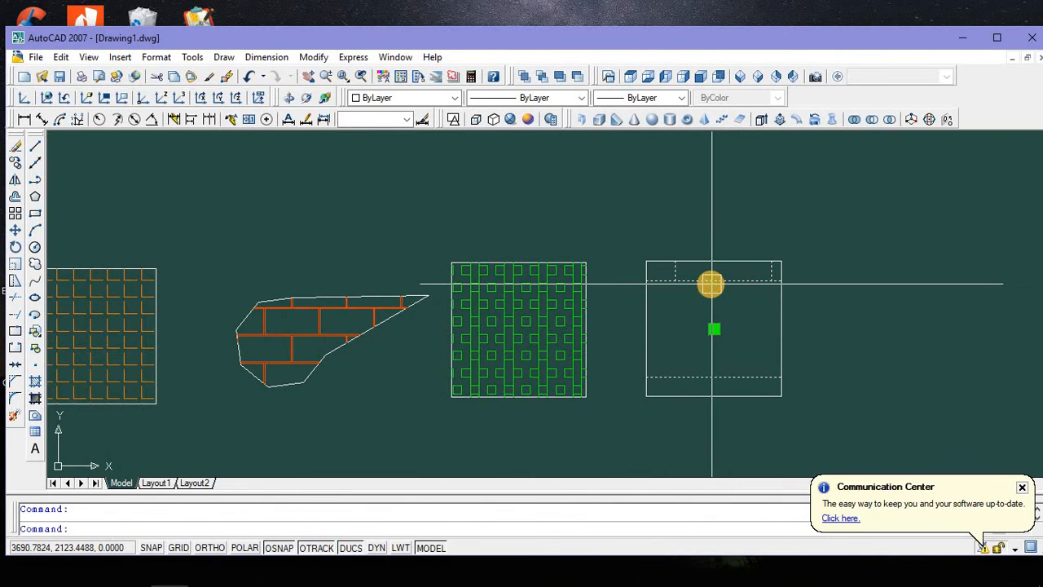
right_click(711, 290)
left_click(717, 290)
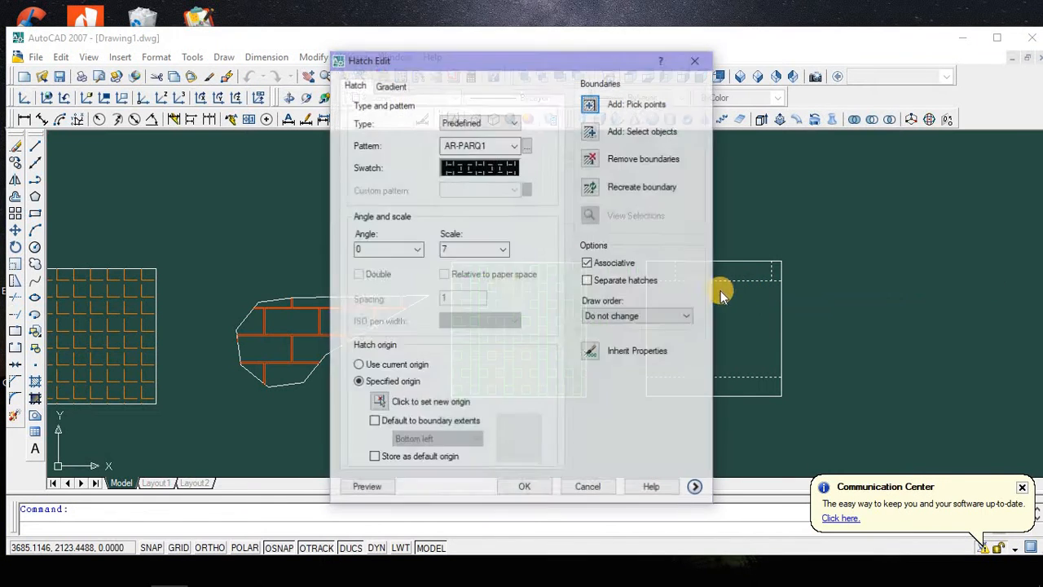
double_click(454, 248)
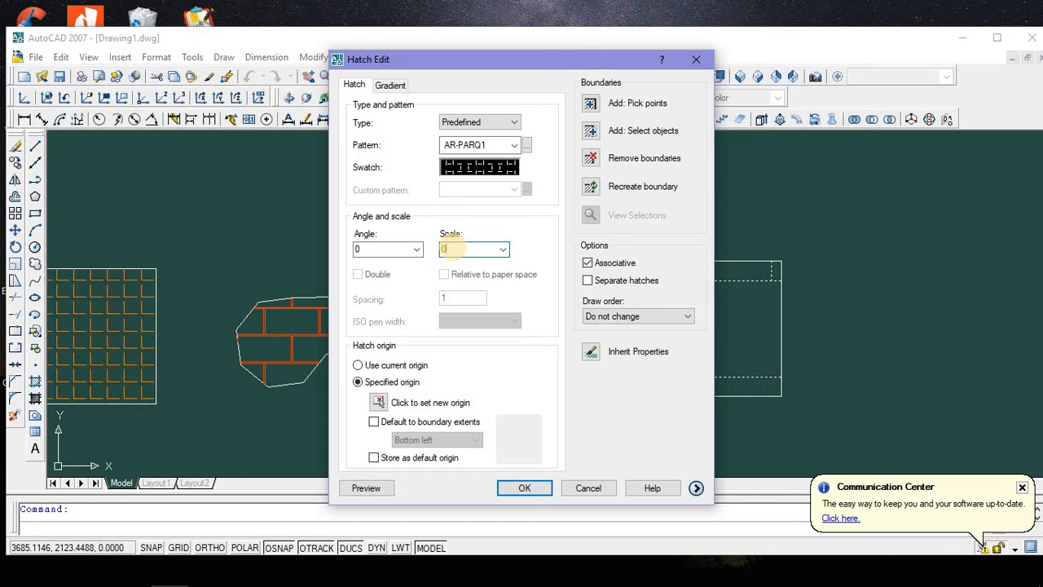
left_click(521, 488)
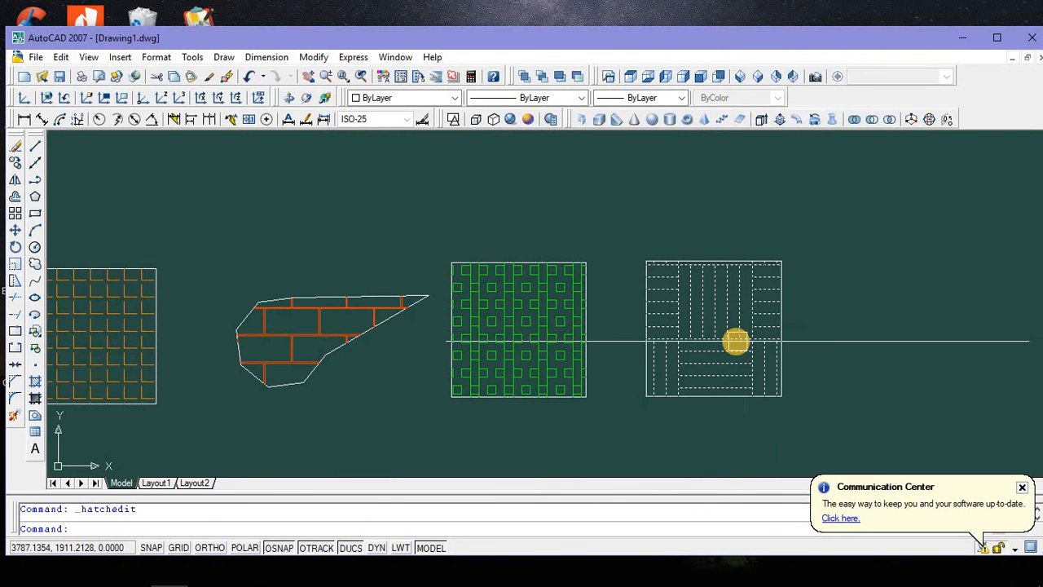
Edit the AR-PARQ1 hatch again and set its scale to 0.1
left_click(735, 341)
right_click(735, 341)
left_click(781, 290)
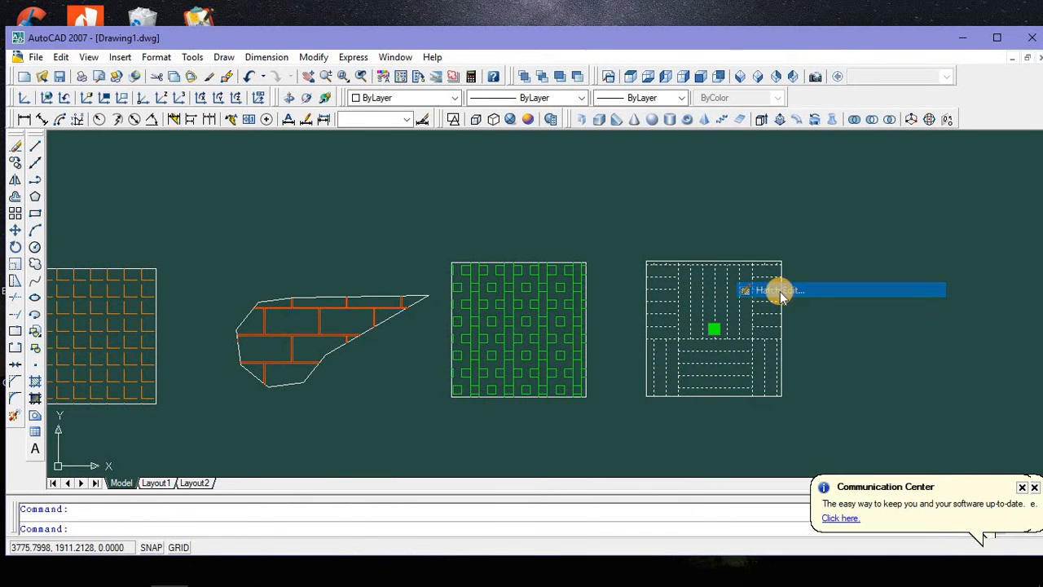
double_click(463, 249)
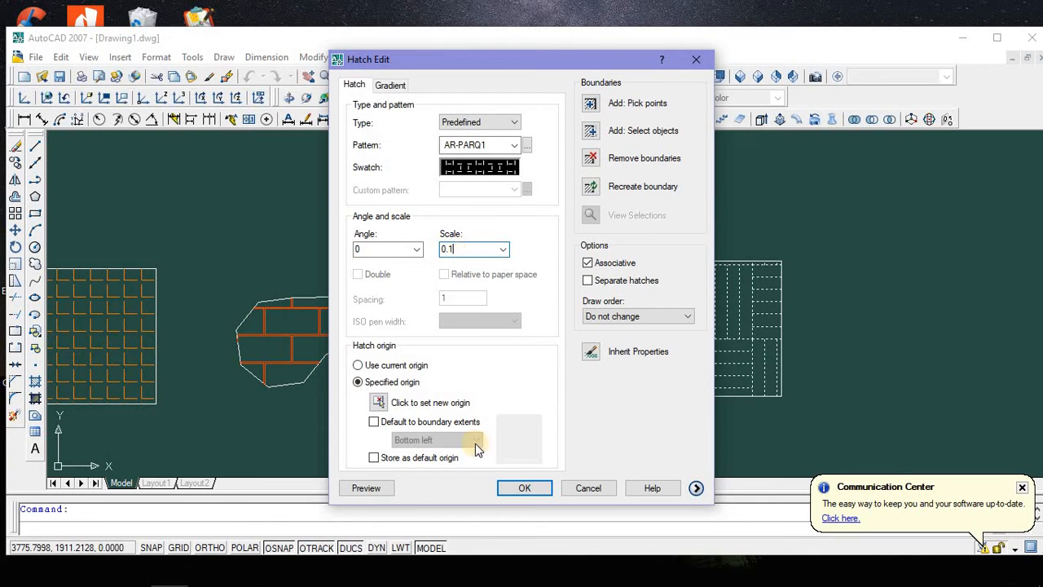
left_click(522, 489)
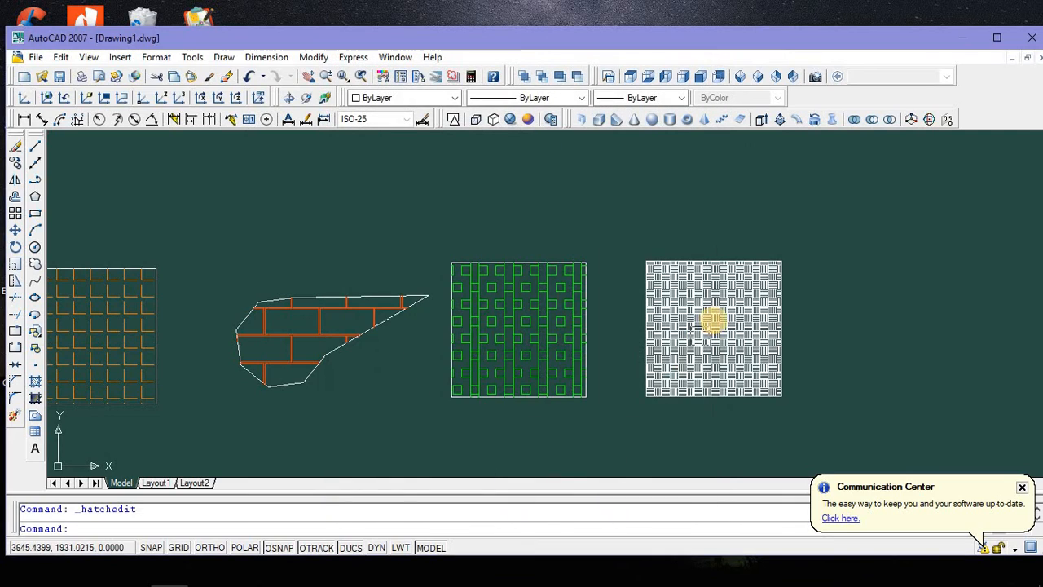
Set the scale of the AR-PARQ1 hatch to 0.5
scroll(722, 346, "up", 5)
left_click(685, 323)
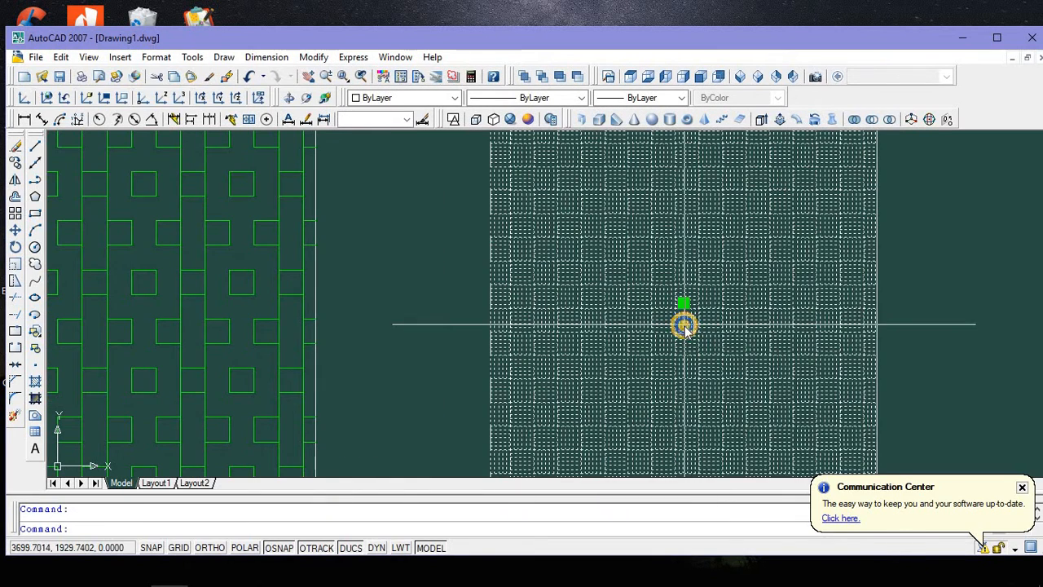
right_click(684, 323)
left_click(729, 290)
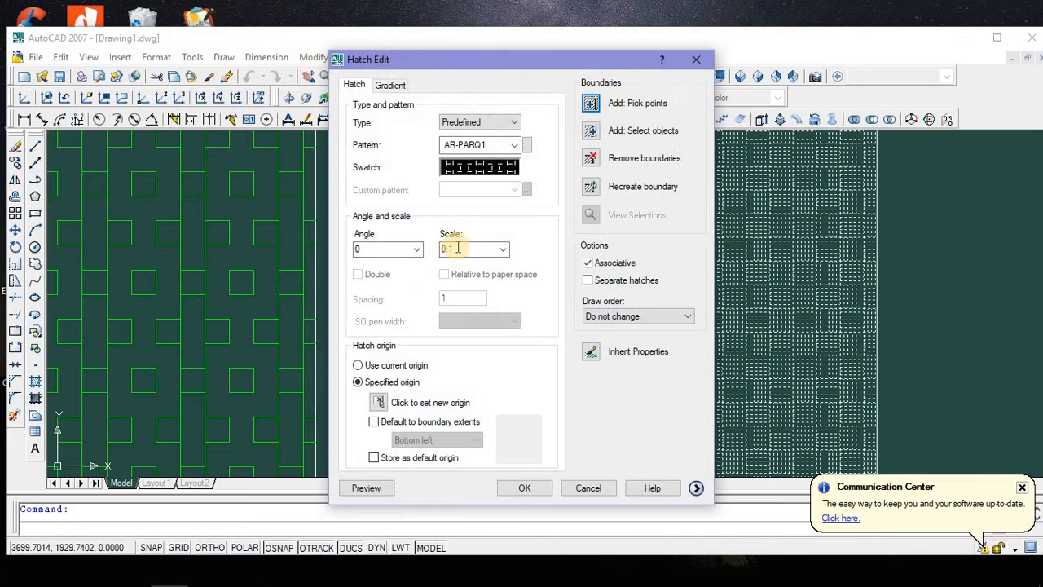
double_click(458, 249)
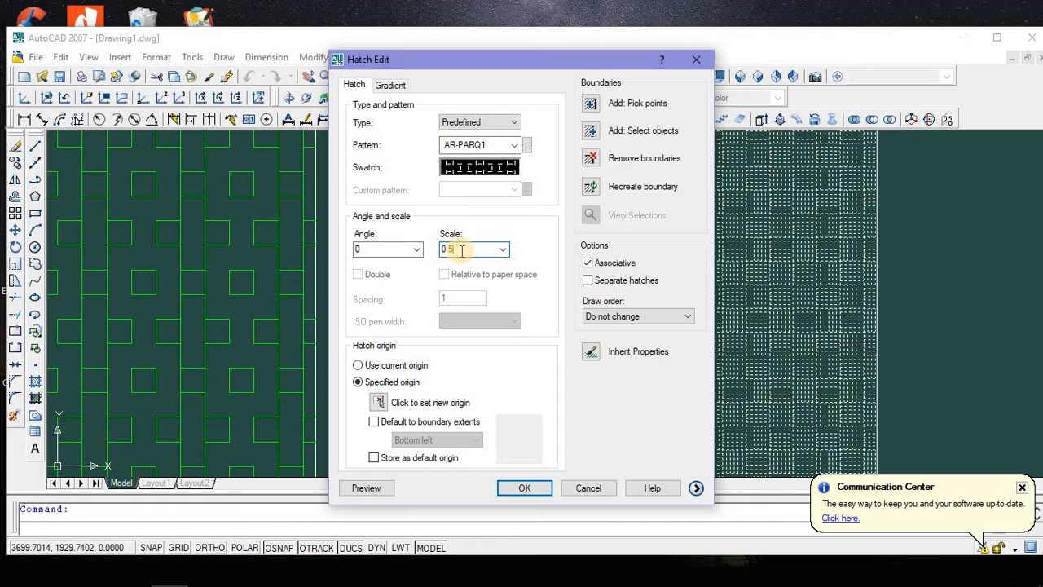
left_click(525, 489)
Change the color of the AR-PARQ1 hatch to index color 140 and clear the selection
scroll(551, 342, "down", 5)
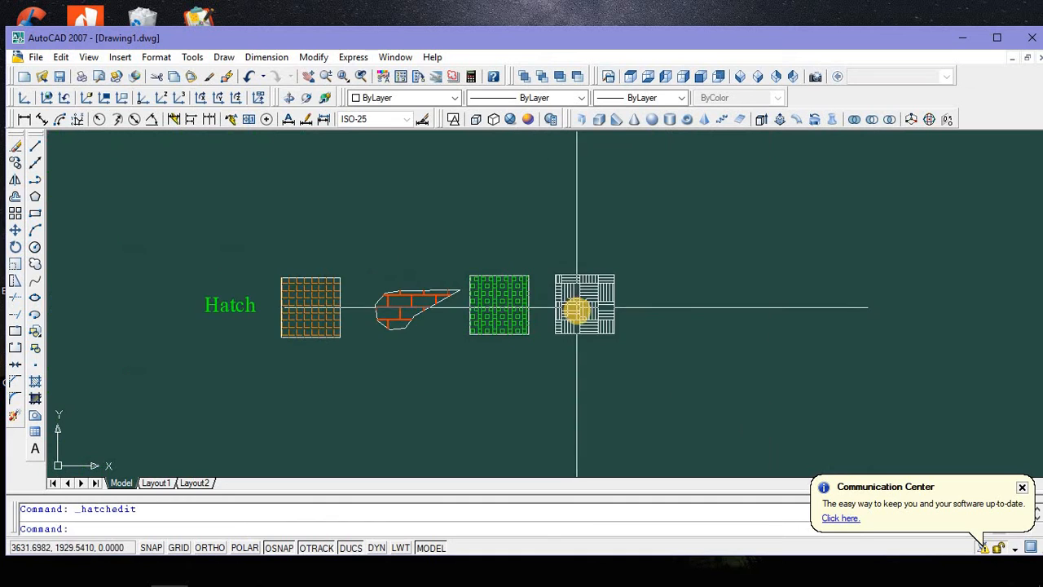
scroll(577, 308, "up", 3)
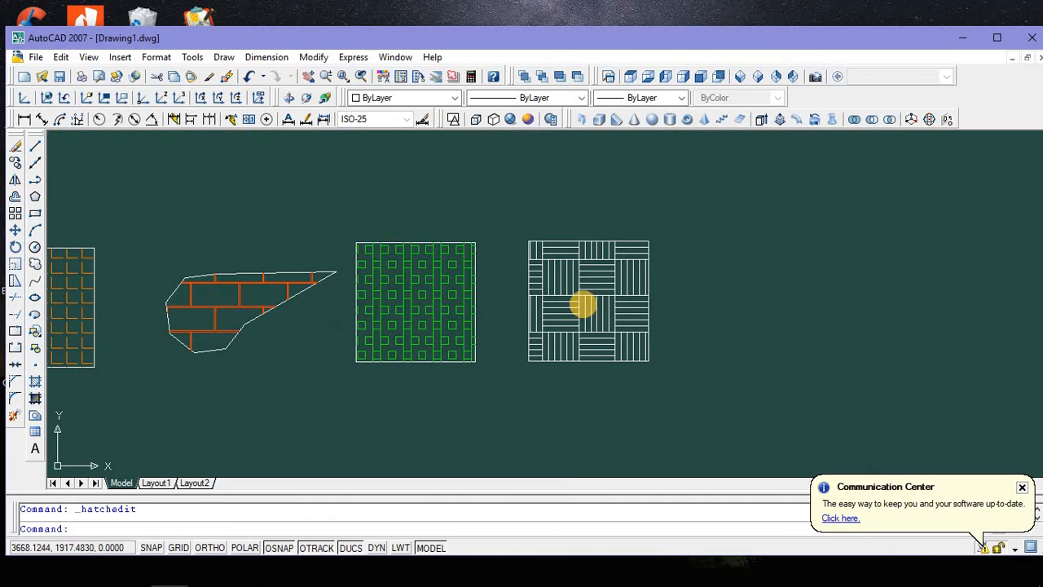
left_click(584, 308)
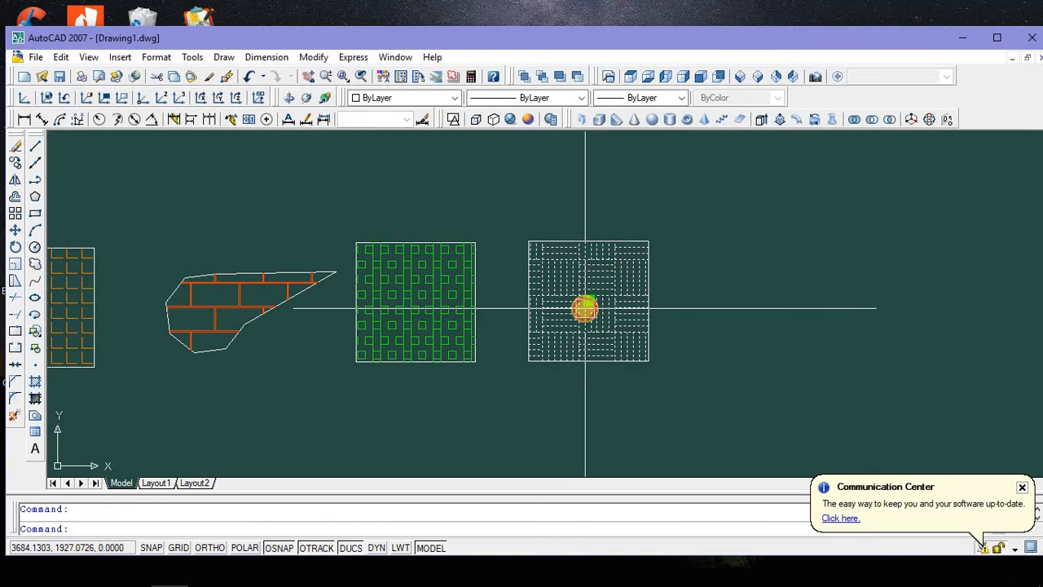
left_click(453, 97)
scroll(406, 244, "down", 3)
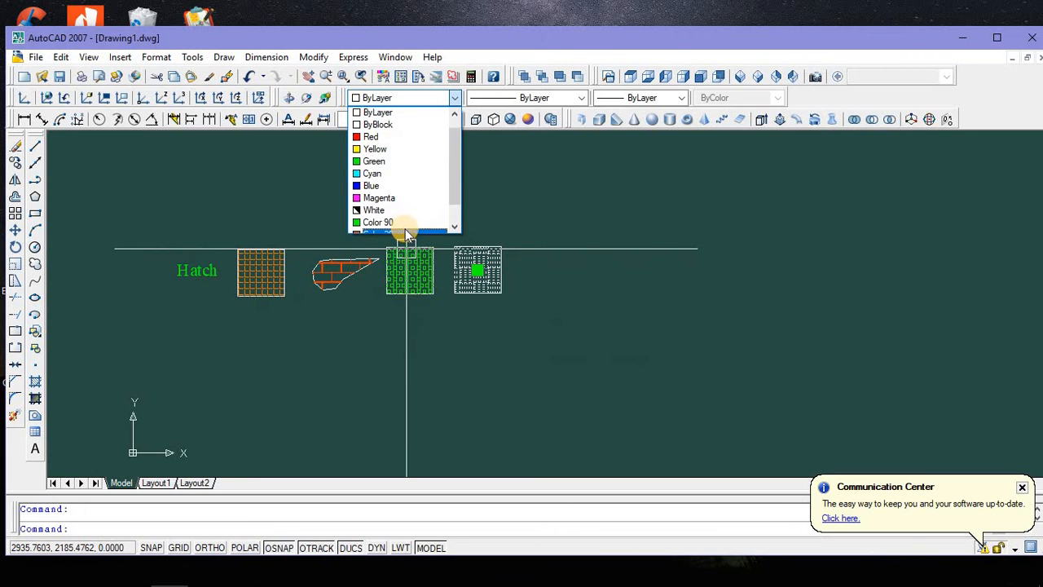
scroll(406, 233, "down", 1)
left_click(403, 227)
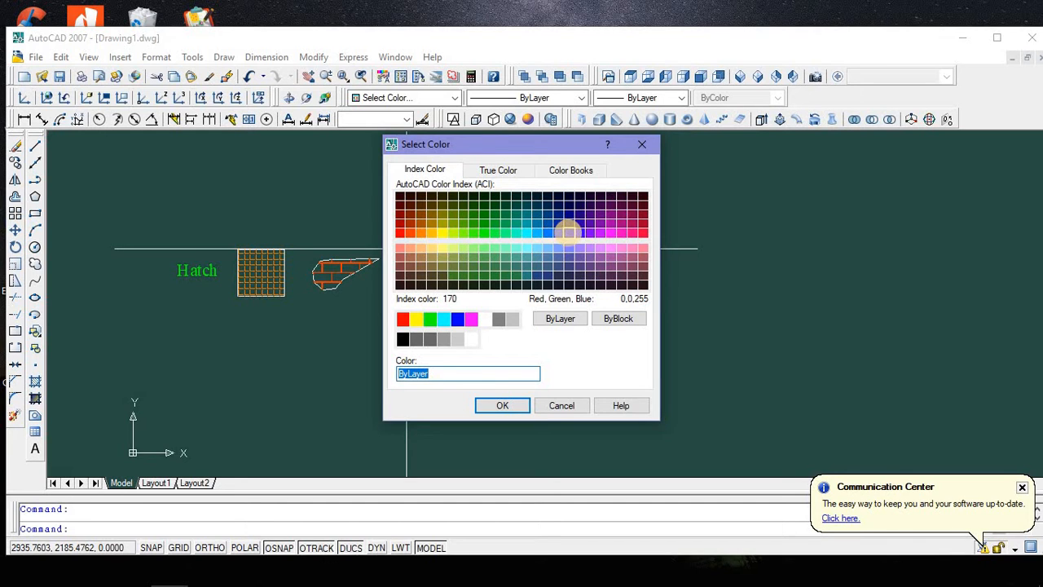
left_click(537, 230)
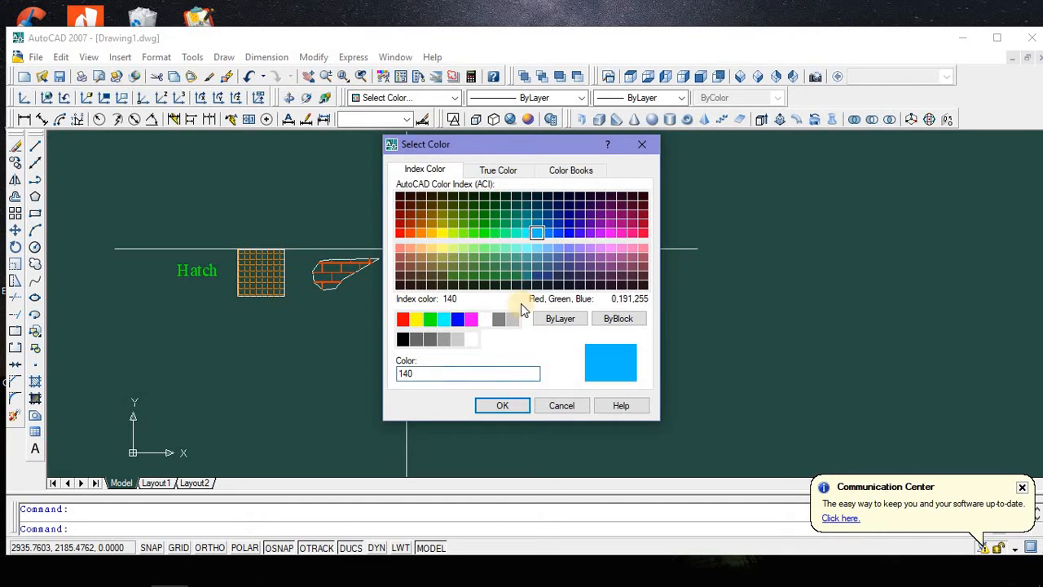
left_click(502, 404)
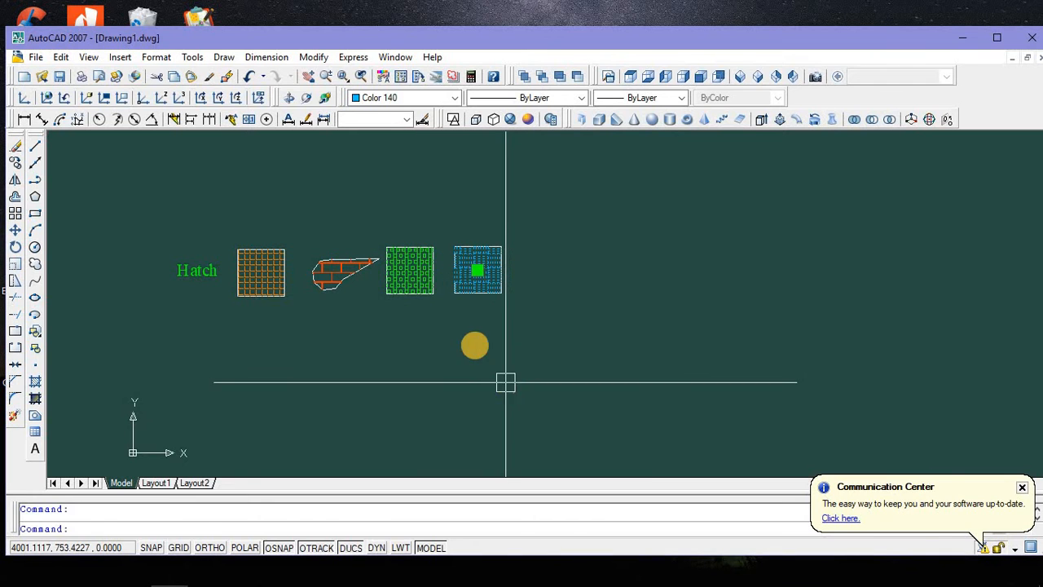
key("Escape")
Draw a five-sided polygon inscribed in a circle around the blue parquet square
scroll(447, 292, "up", 3)
mouse_move(446, 292)
middle_mouse_down()
mouse_move(598, 351)
mouse_move(586, 353)
mouse_move(616, 353)
middle_mouse_up()
scroll(617, 354, "up", 2)
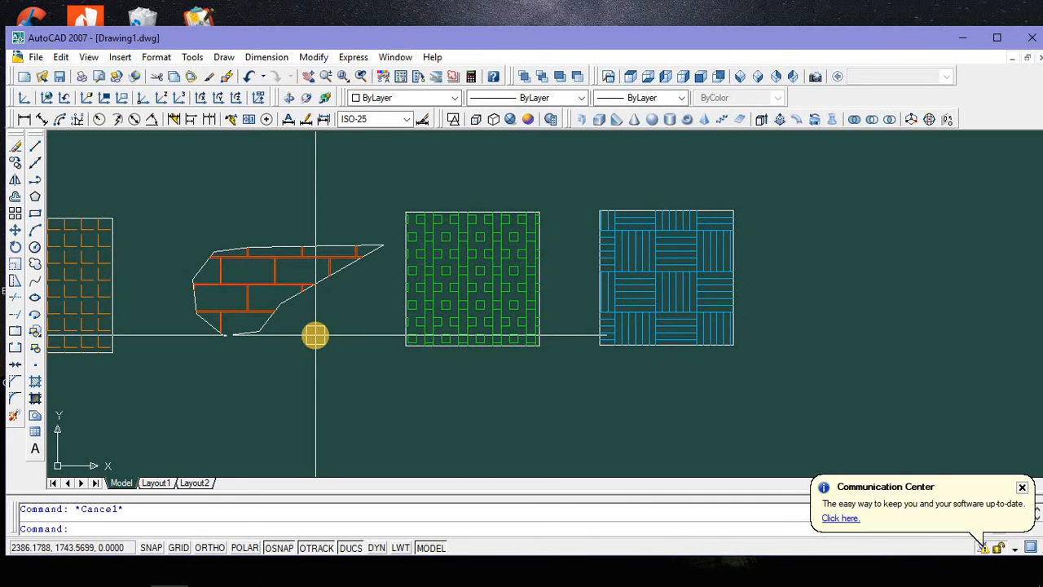
left_click(35, 196)
middle_click_drag(864, 286, 685, 287)
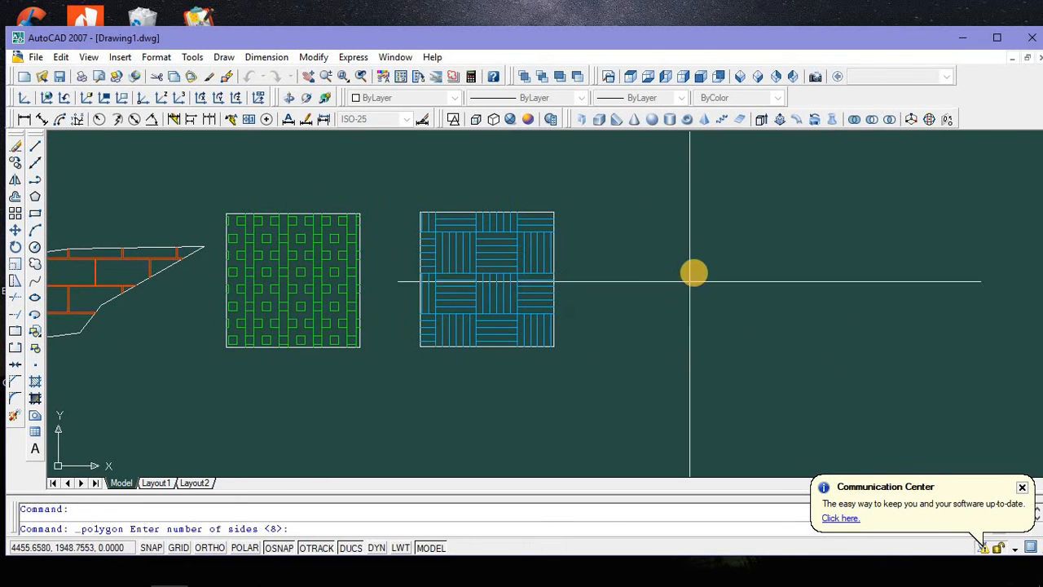
left_click(329, 528)
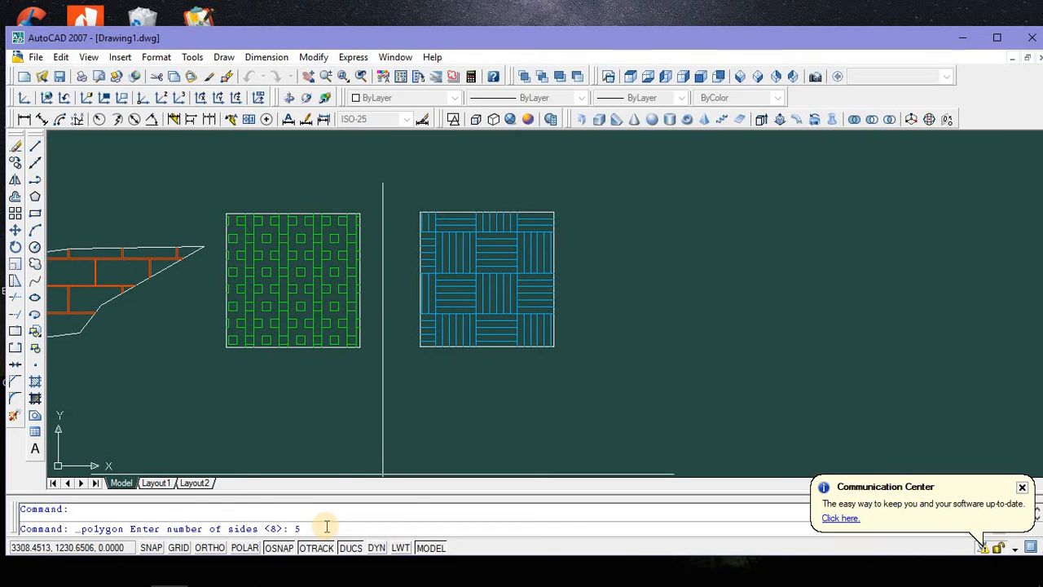
type("5")
key("Return")
key("Return")
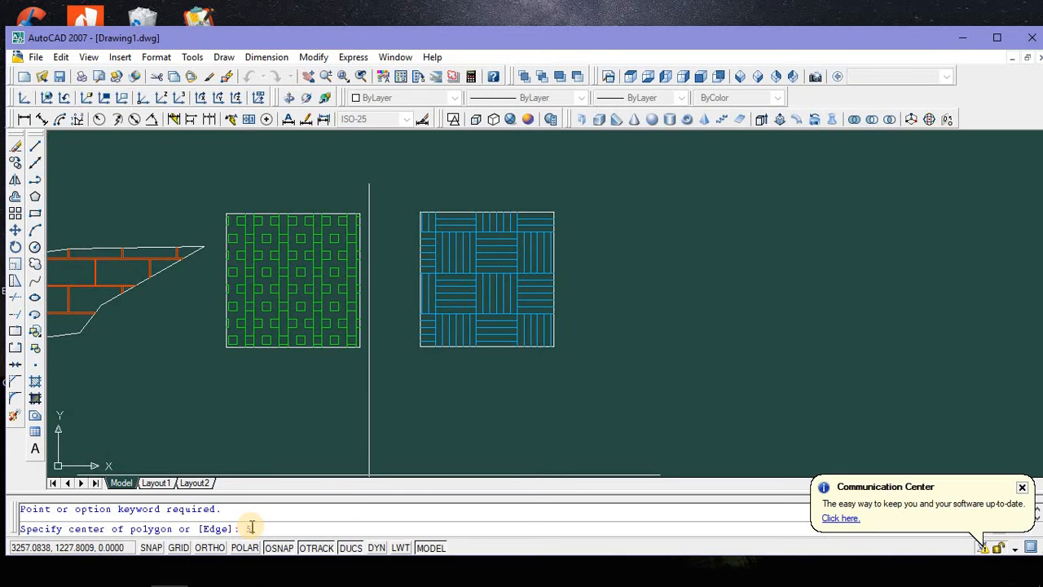
type("5")
key("Return")
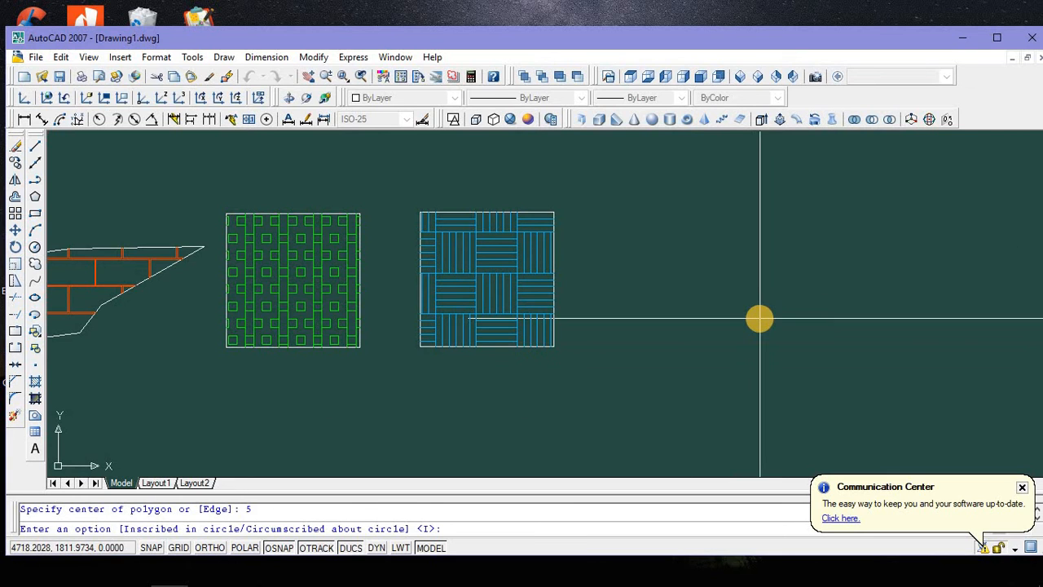
key("Return")
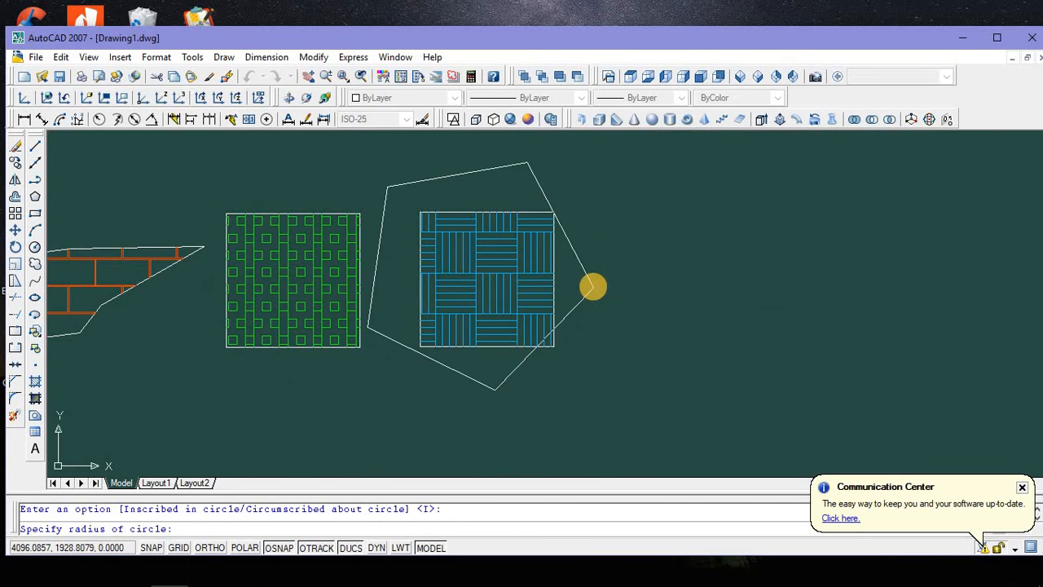
left_click(593, 287)
Move the pentagon into the empty space beyond the blue parquet square and clear the selection
left_click(544, 189)
left_click_drag(571, 230, 831, 238)
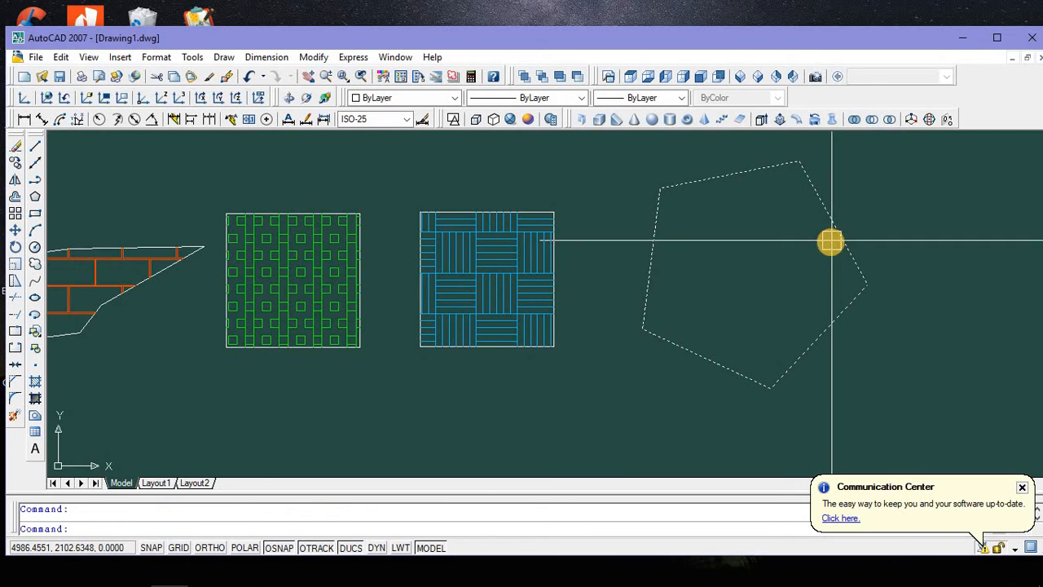
key("Escape")
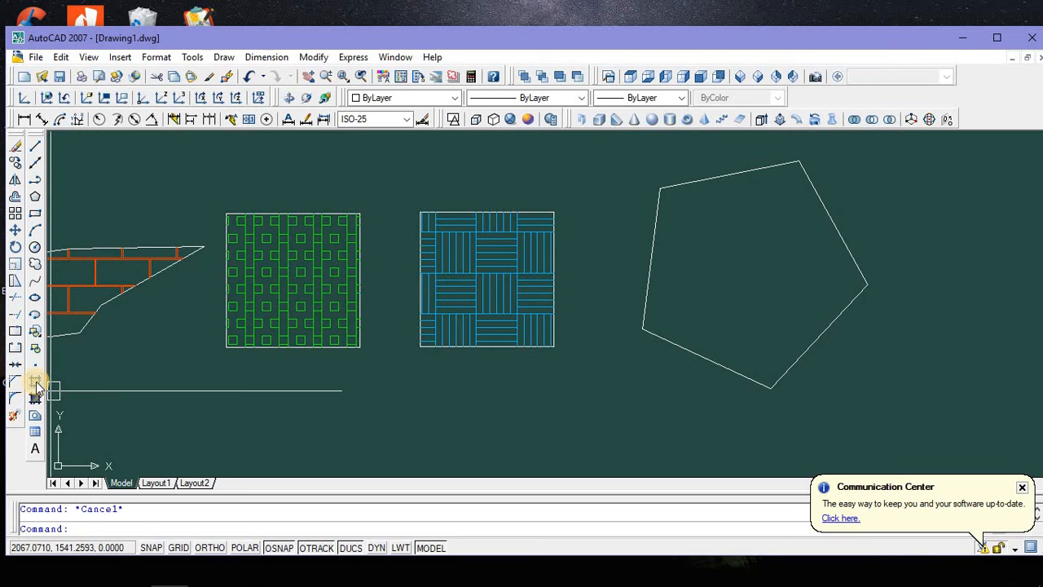
Hatch the inside of the pentagon with the predefined AR-RSHKE pattern
left_click(35, 382)
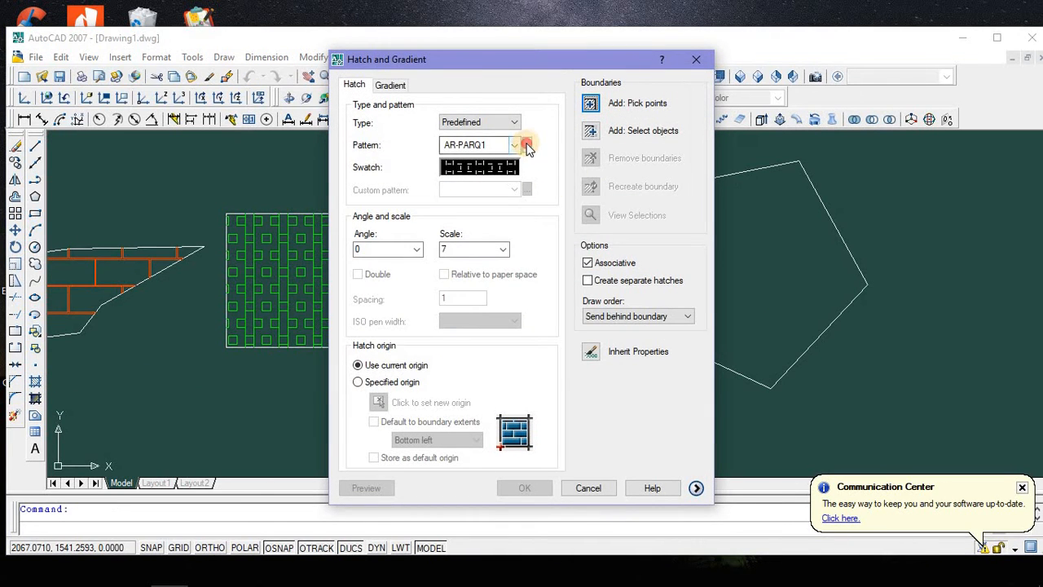
left_click(526, 145)
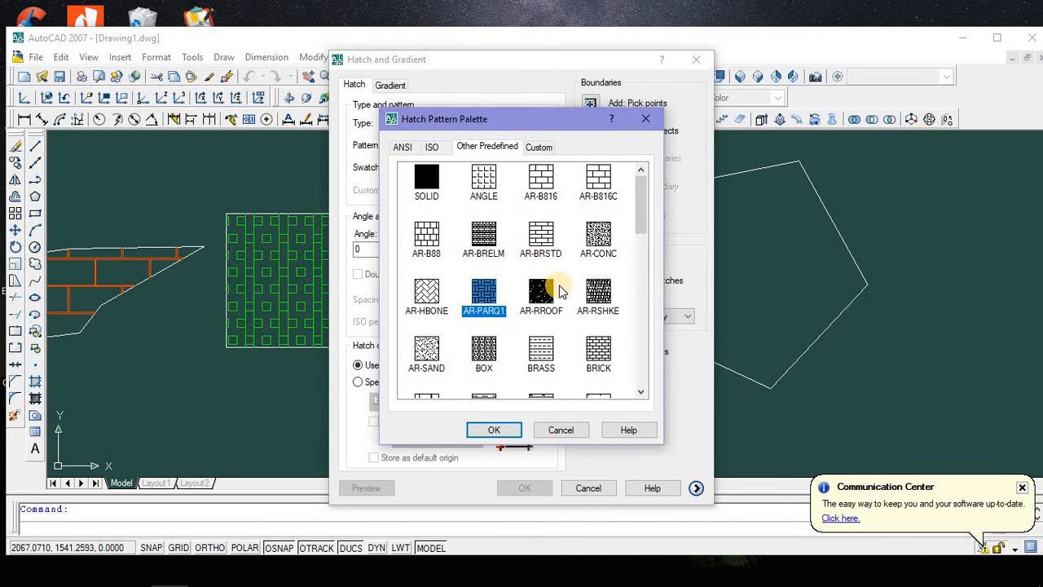
left_click(602, 300)
left_click(493, 430)
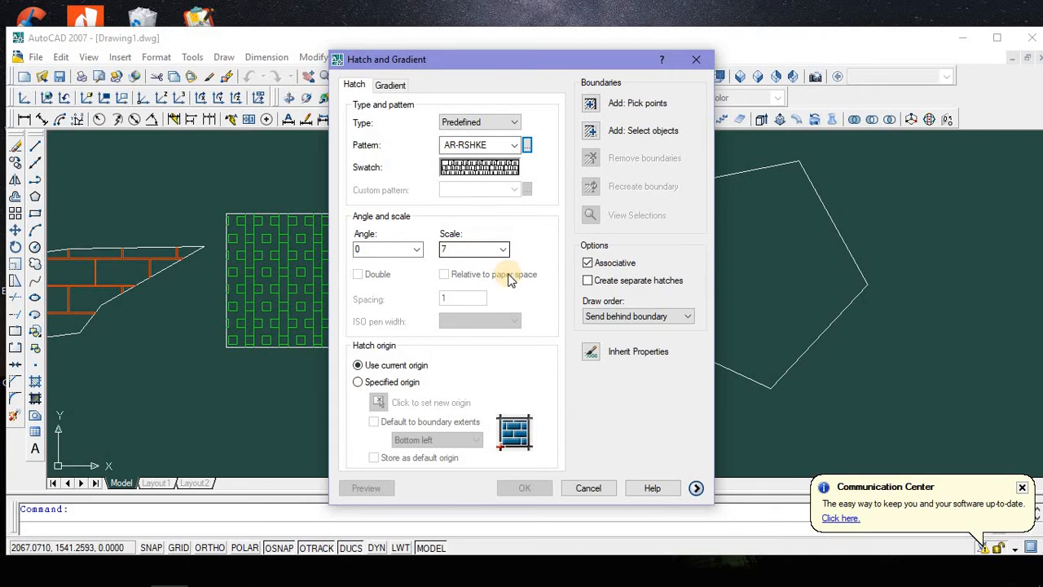
left_click(590, 106)
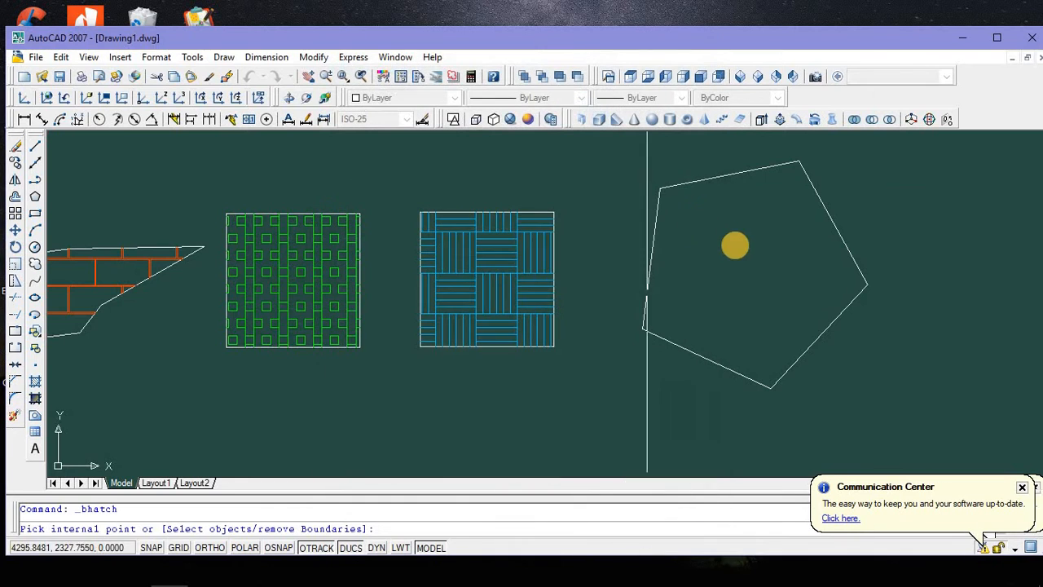
left_click(745, 253)
right_click(745, 255)
left_click(770, 269)
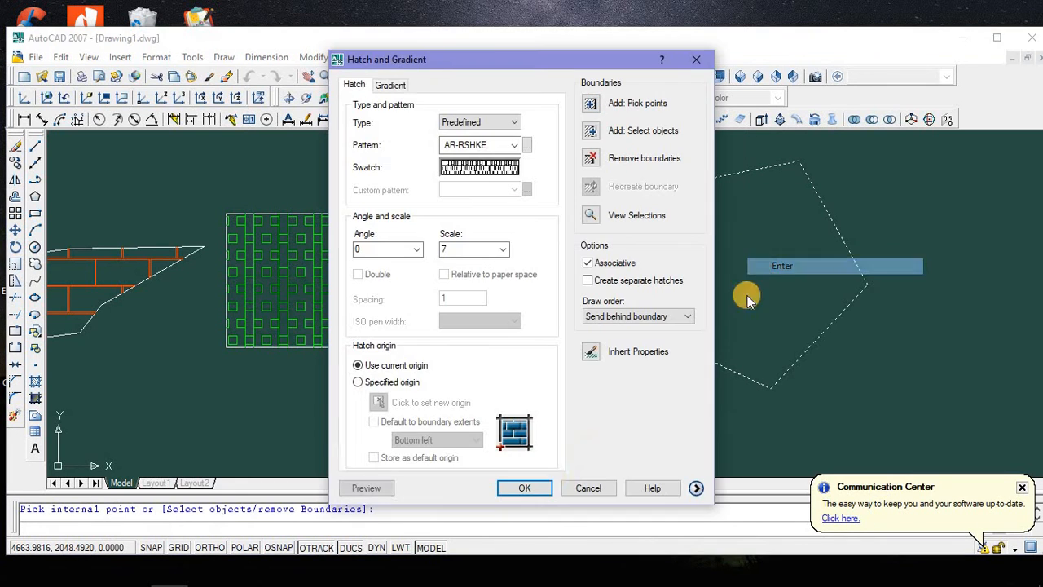
left_click(528, 487)
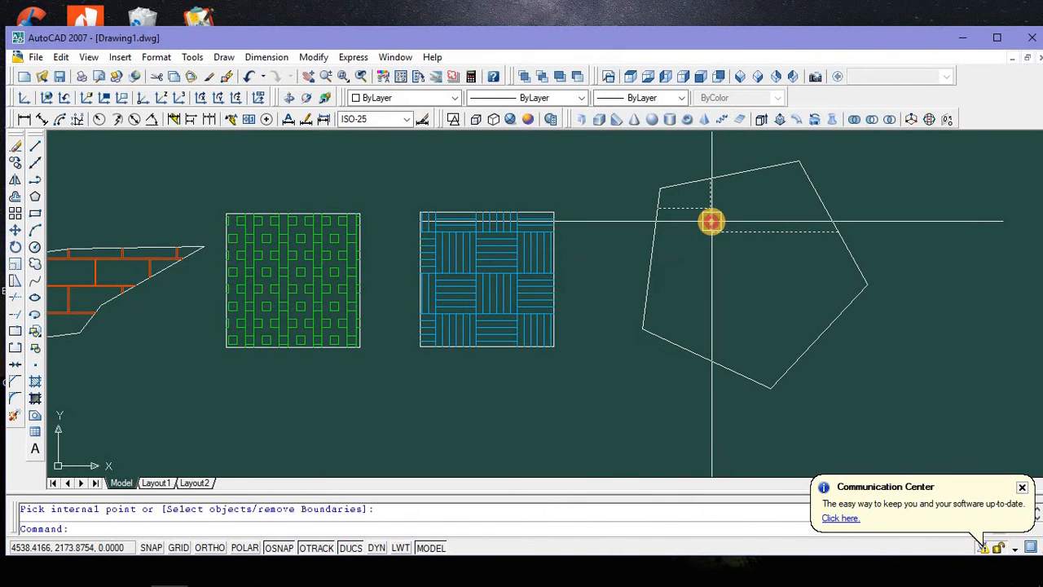
Edit the pentagon's AR-RSHKE hatch and set its scale to 0.3
left_click(722, 234)
right_click(714, 226)
left_click(743, 276)
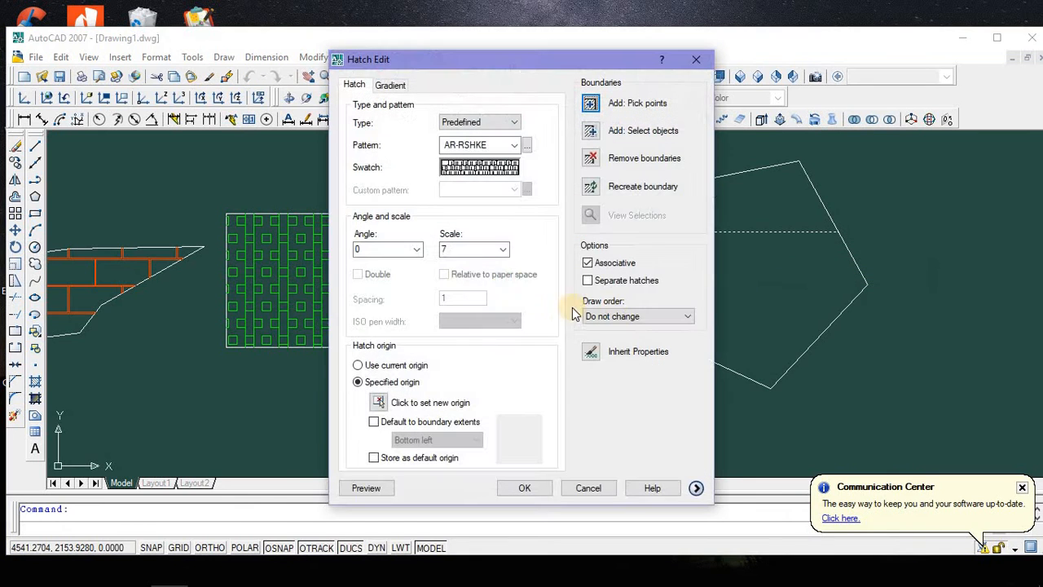
double_click(461, 249)
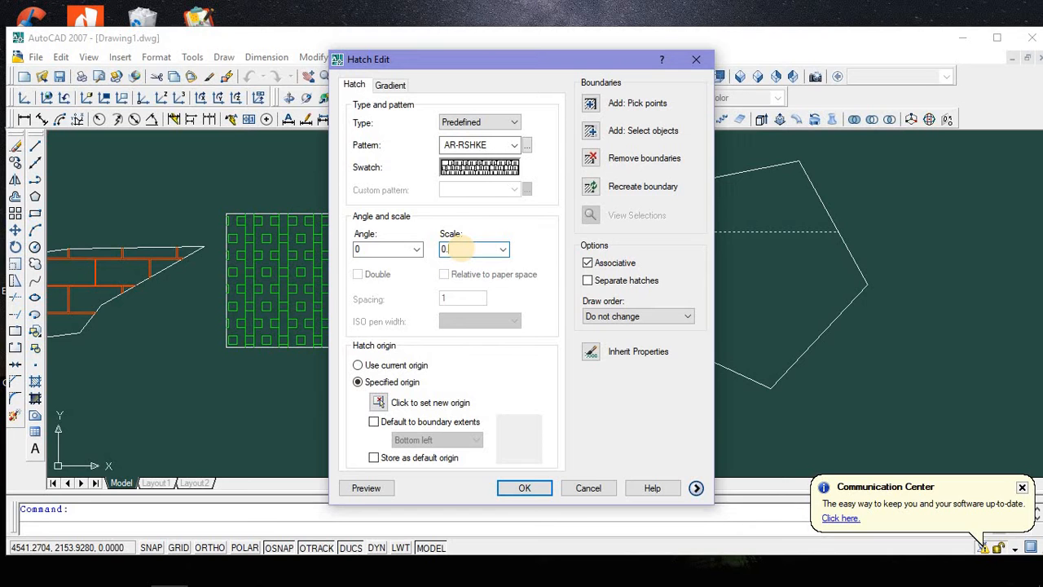
left_click(525, 488)
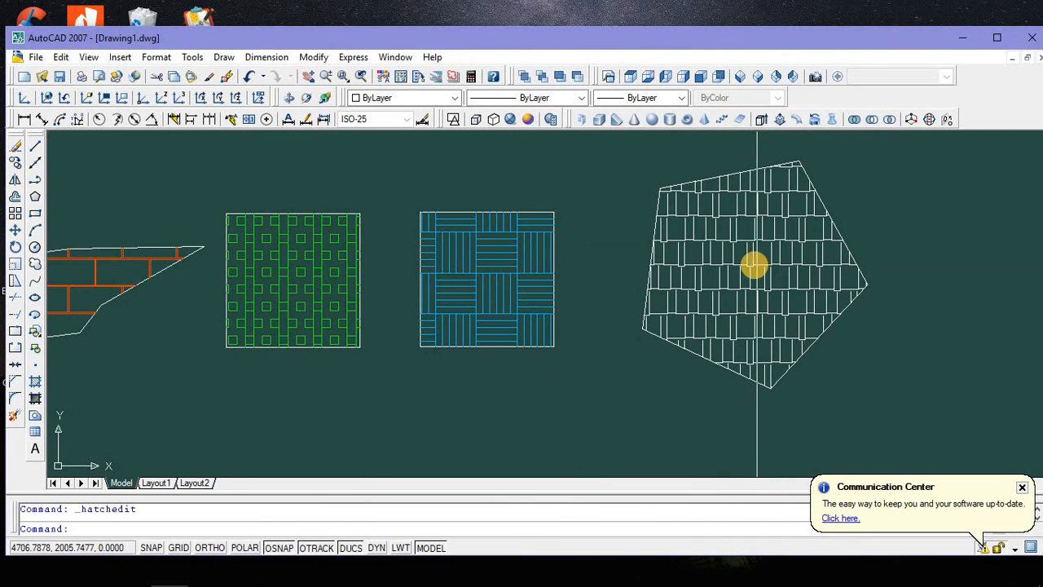
Change the color of the pentagon's AR-RSHKE hatch to index color 40
left_click(756, 264)
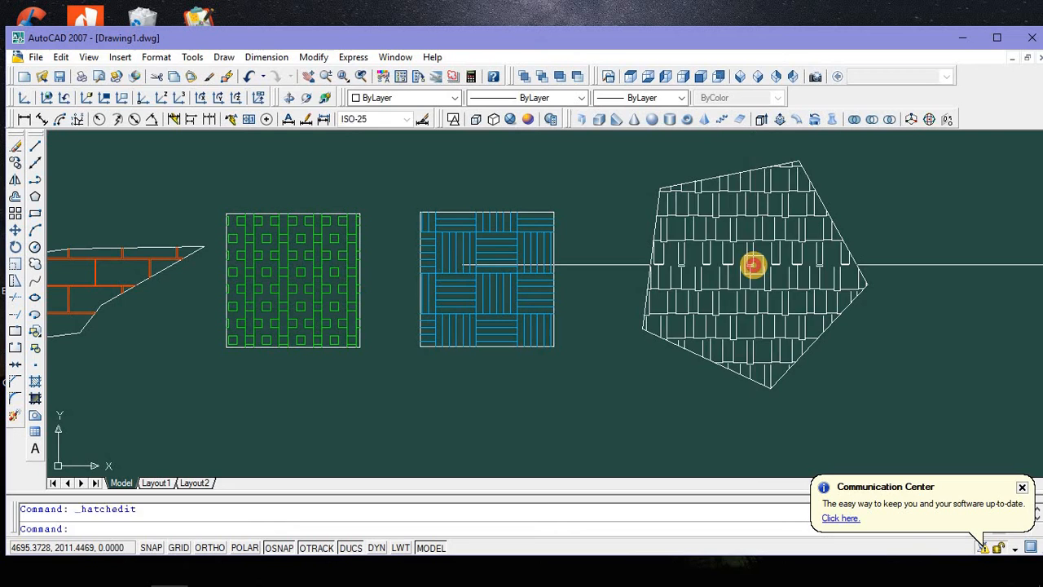
left_click(454, 97)
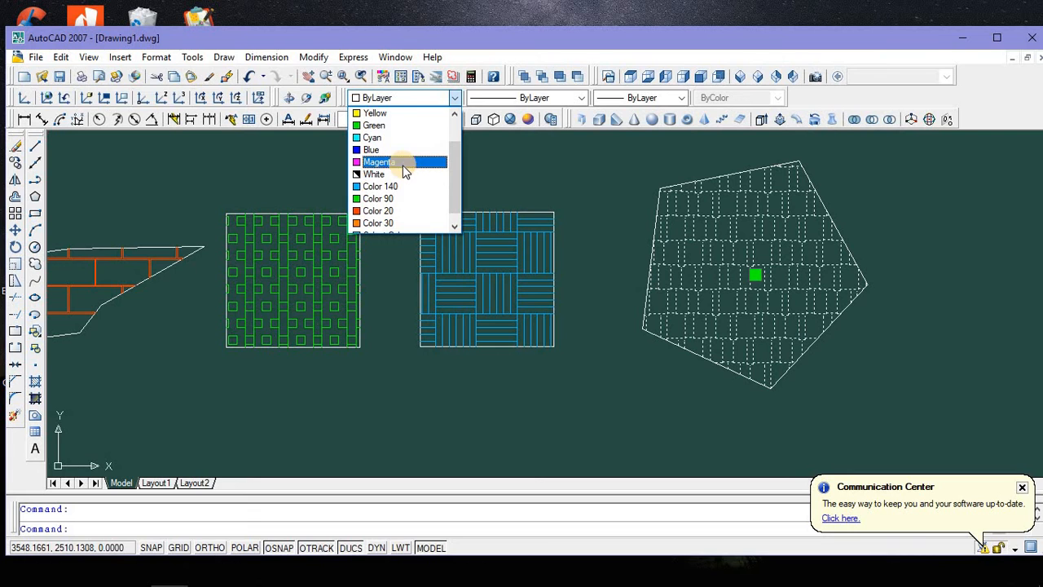
left_click(394, 224)
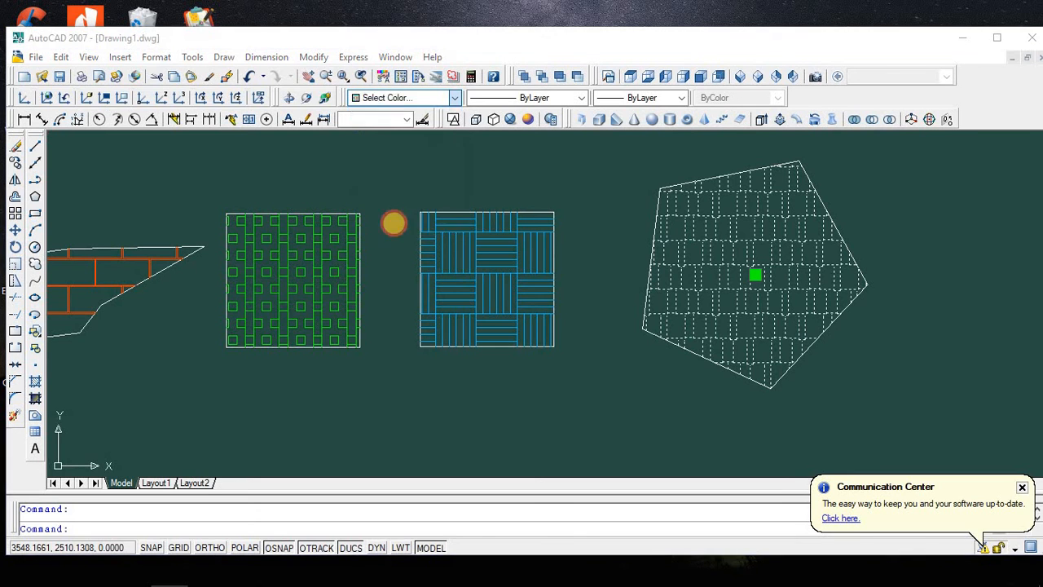
left_click(420, 233)
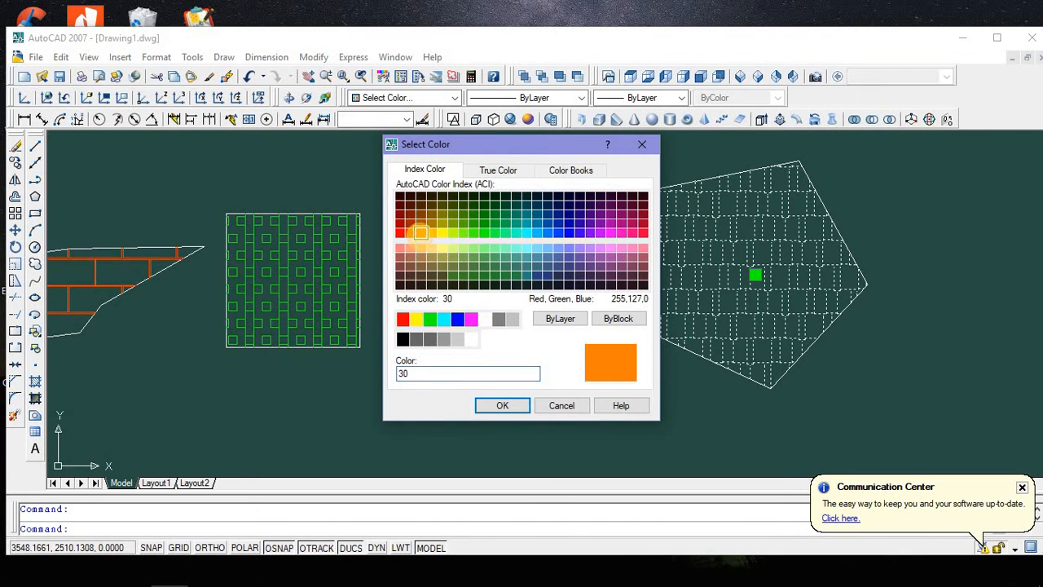
left_click(431, 233)
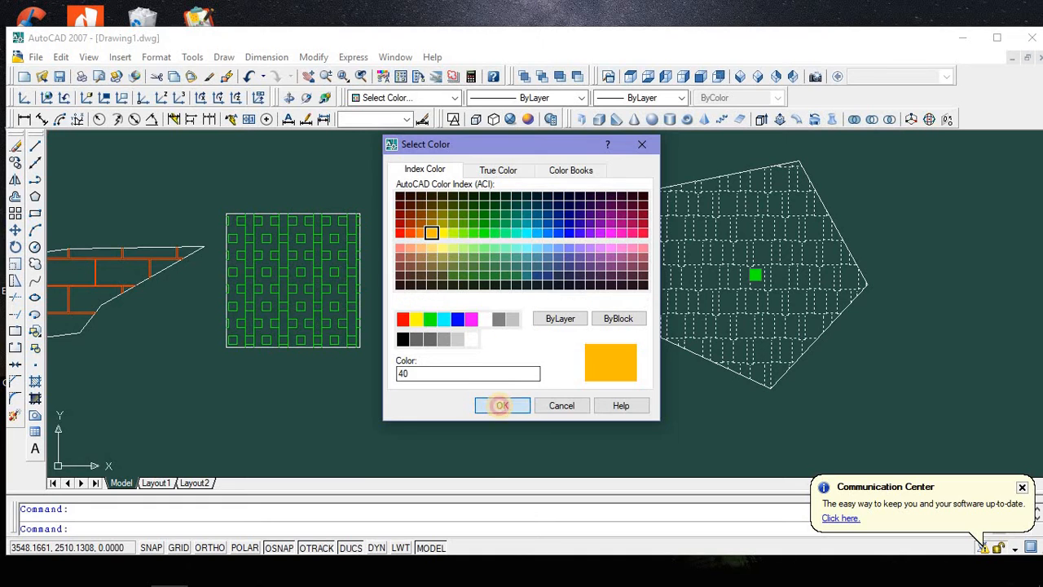
left_click(497, 404)
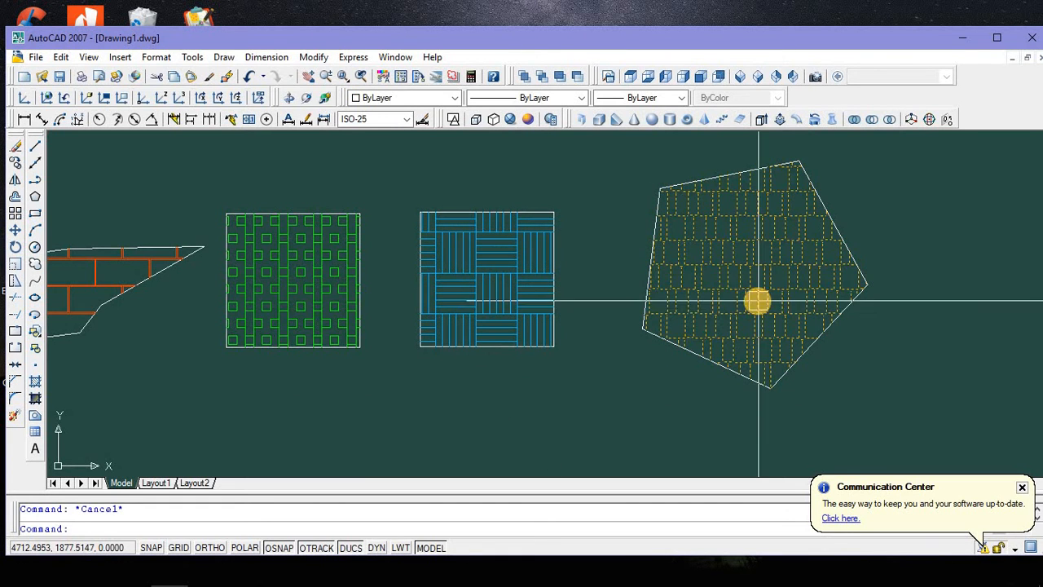
right_click(750, 274)
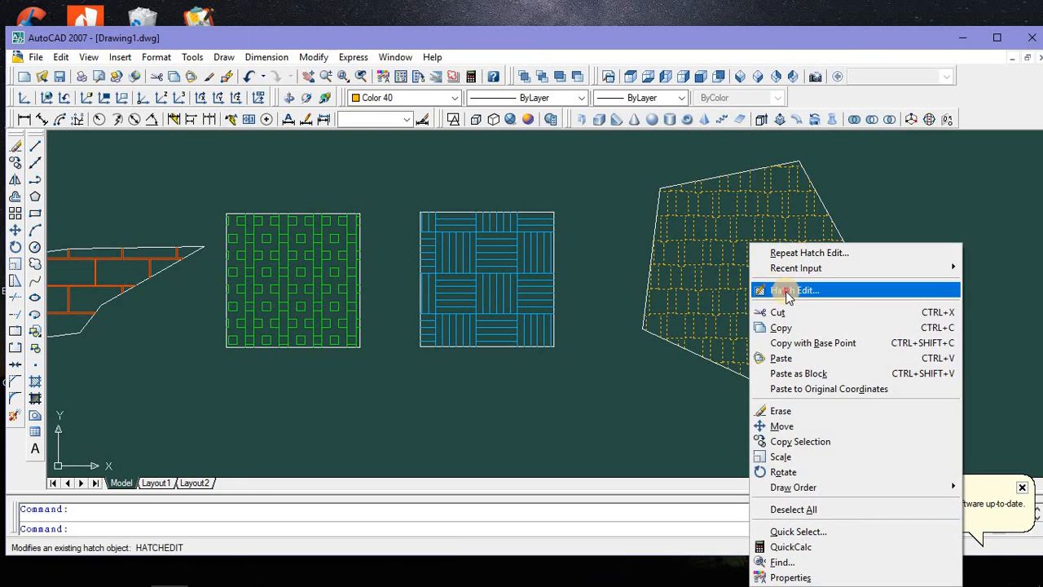
left_click(770, 288)
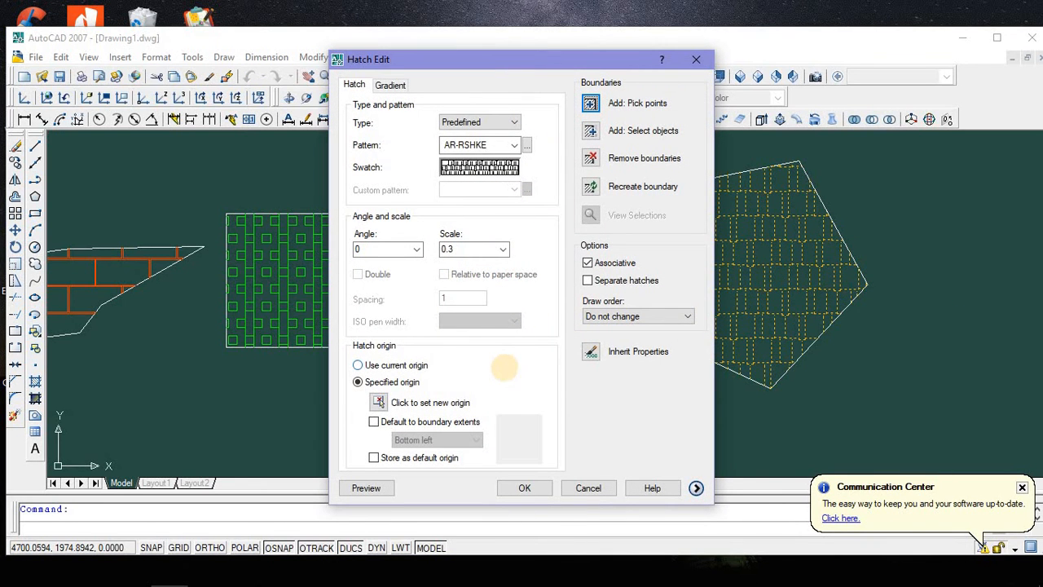
key("Escape")
Change the color of the pentagon's hatch to index color 160 and clear the selection
left_click(686, 250)
left_click(455, 99)
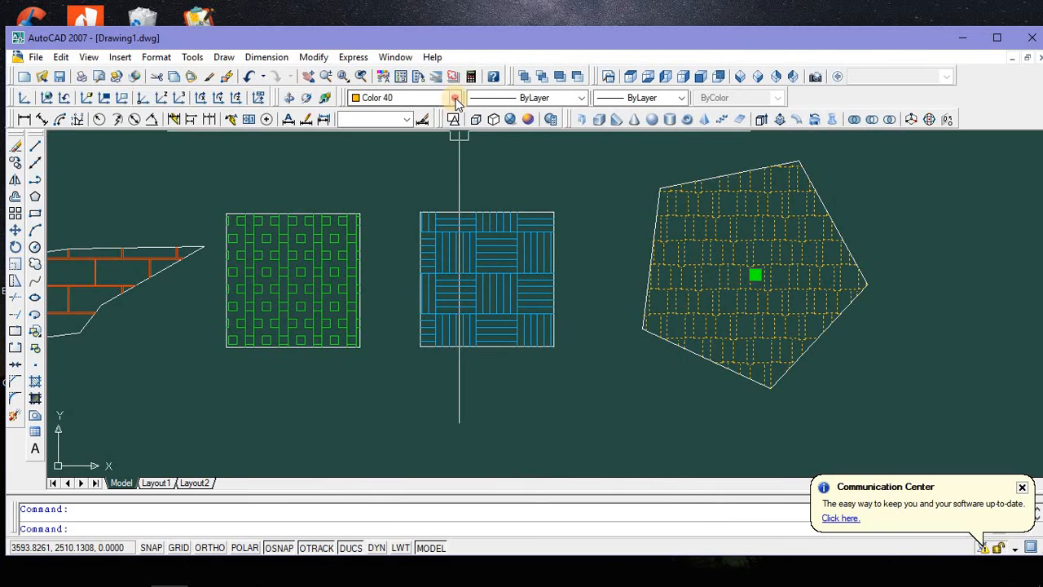
left_click(400, 222)
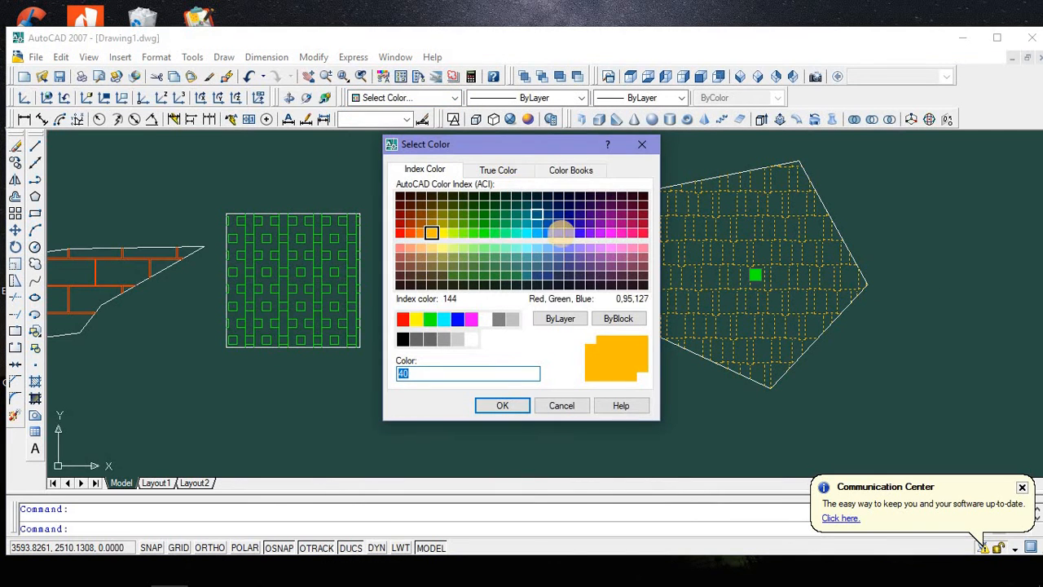
left_click(561, 232)
left_click(500, 405)
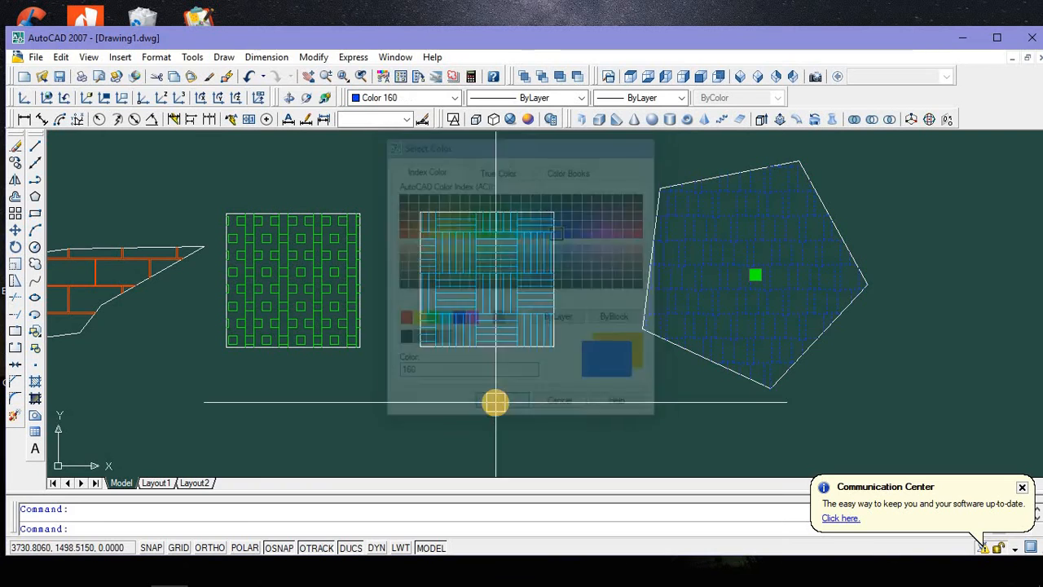
key("Escape")
Move the green hatched square horizontally past the blue pentagon to the end of the row
scroll(798, 326, "down", 3)
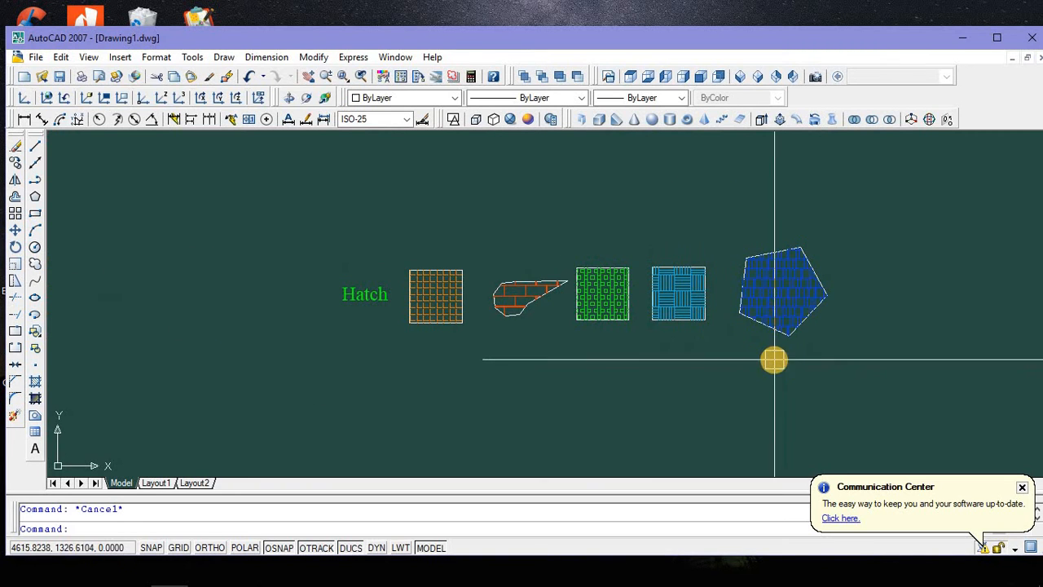
scroll(764, 351, "up", 1)
middle_click_drag(764, 352, 661, 379)
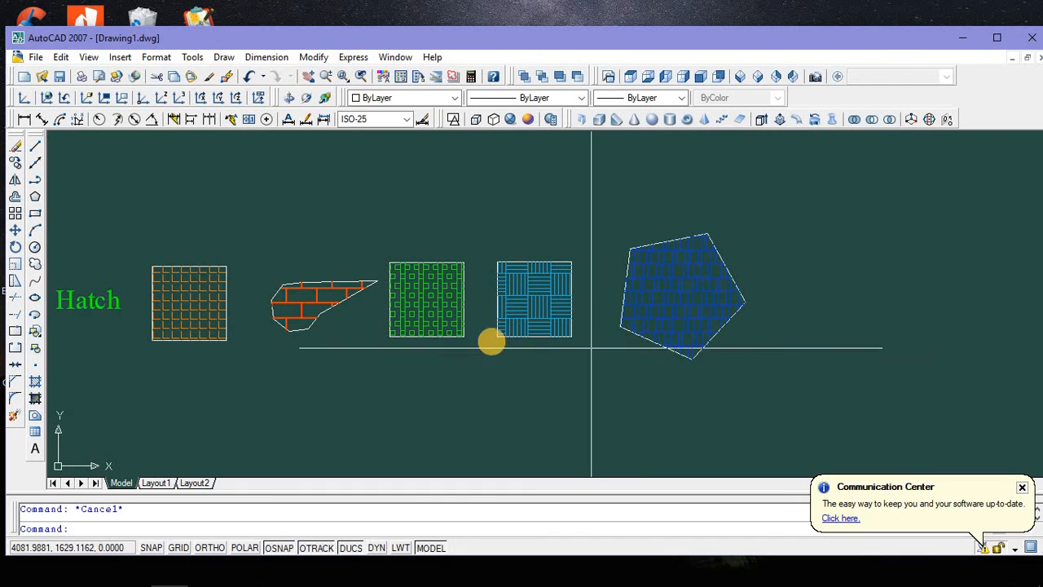
left_click(464, 337)
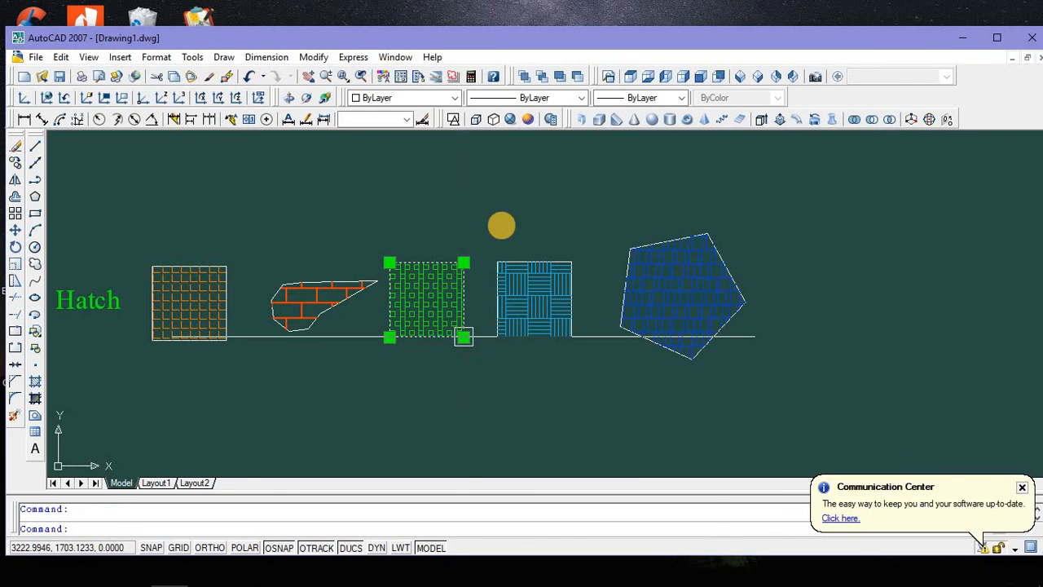
right_click(498, 218)
left_click(562, 402)
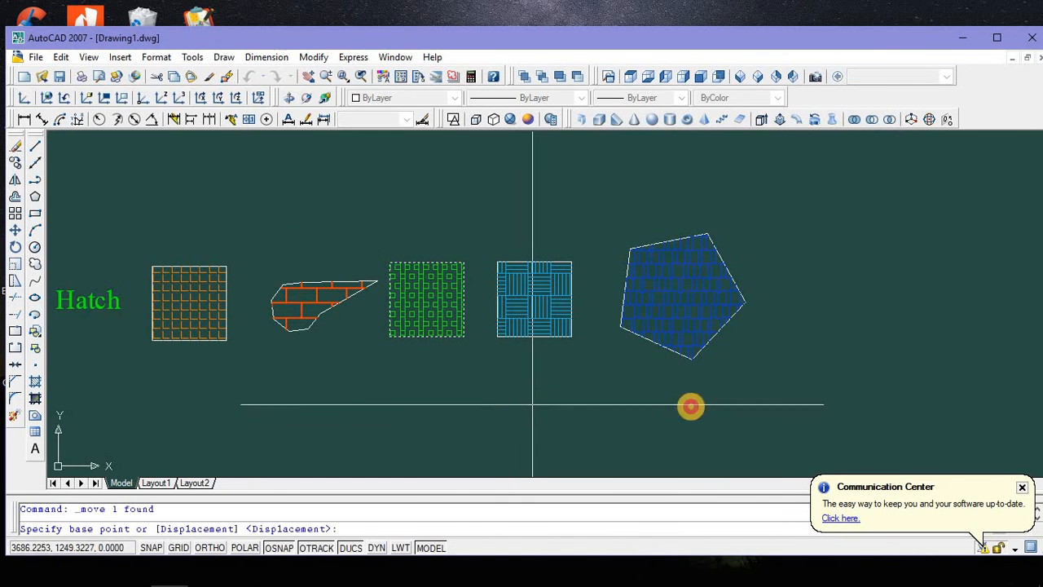
left_click(532, 405)
middle_click_drag(912, 403, 808, 402)
left_click(822, 405)
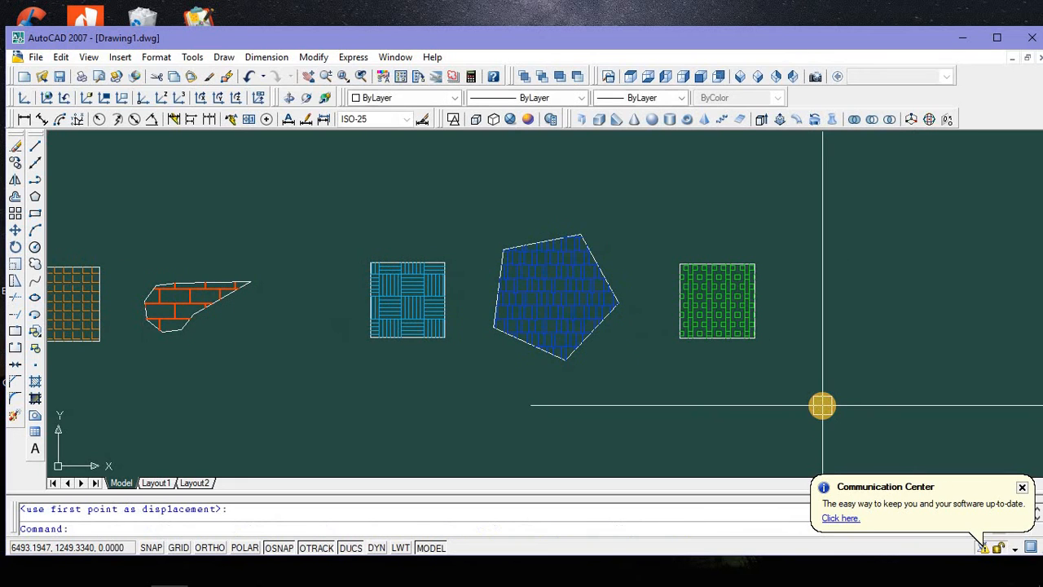
key("Escape")
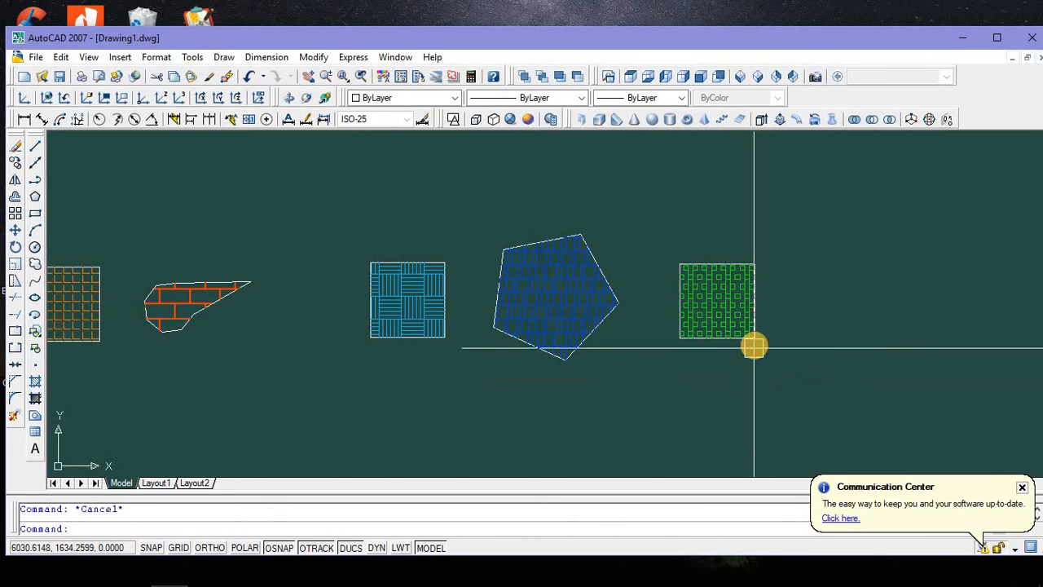
Copy only the outline of the green hatched square to the empty space at the end of the row
left_click(752, 337)
right_click(816, 312)
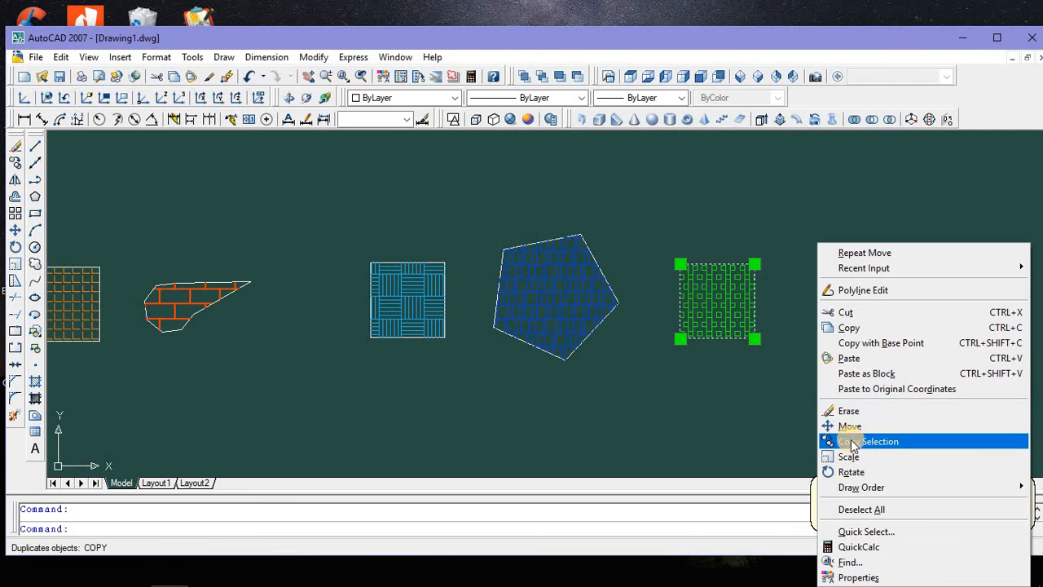
left_click(851, 441)
left_click(817, 423)
left_click(942, 423)
key("Escape")
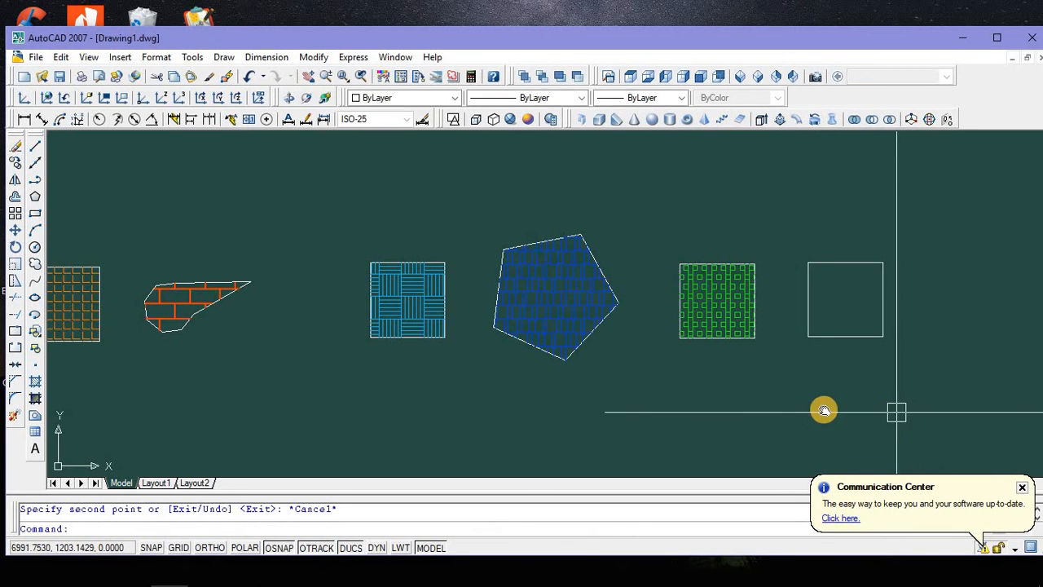
Start a new hatch and choose the predefined GRAVEL pattern for it
middle_click_drag(896, 412, 777, 410)
scroll(778, 410, "up", 2)
scroll(855, 407, "down", 5)
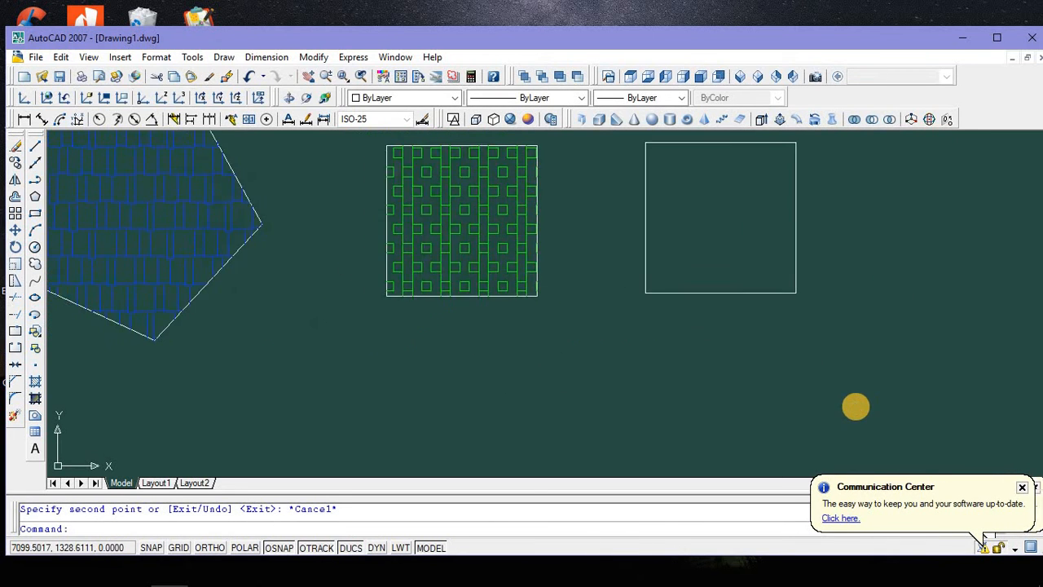
scroll(856, 405, "up", 3)
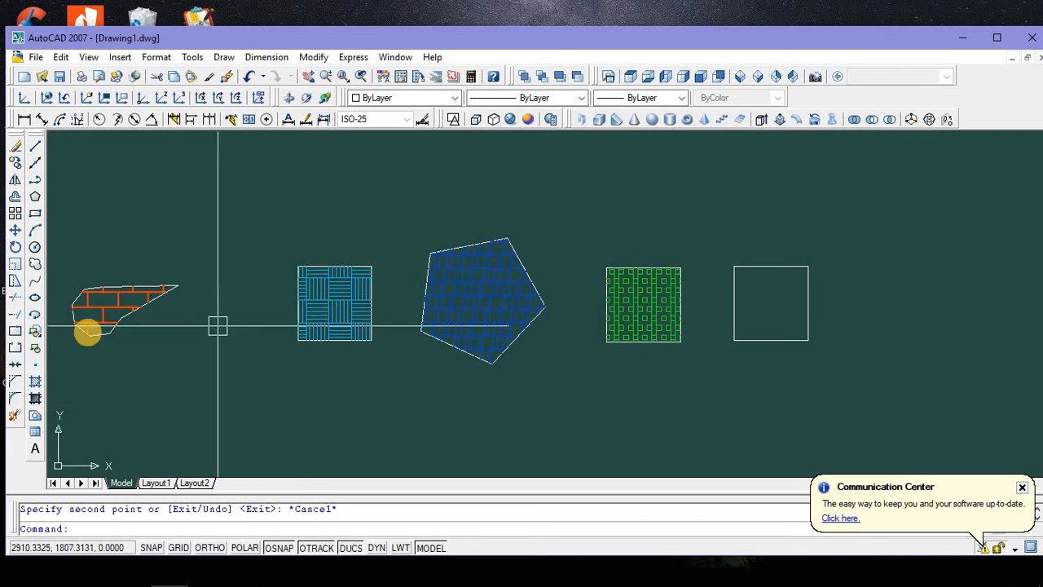
left_click(35, 380)
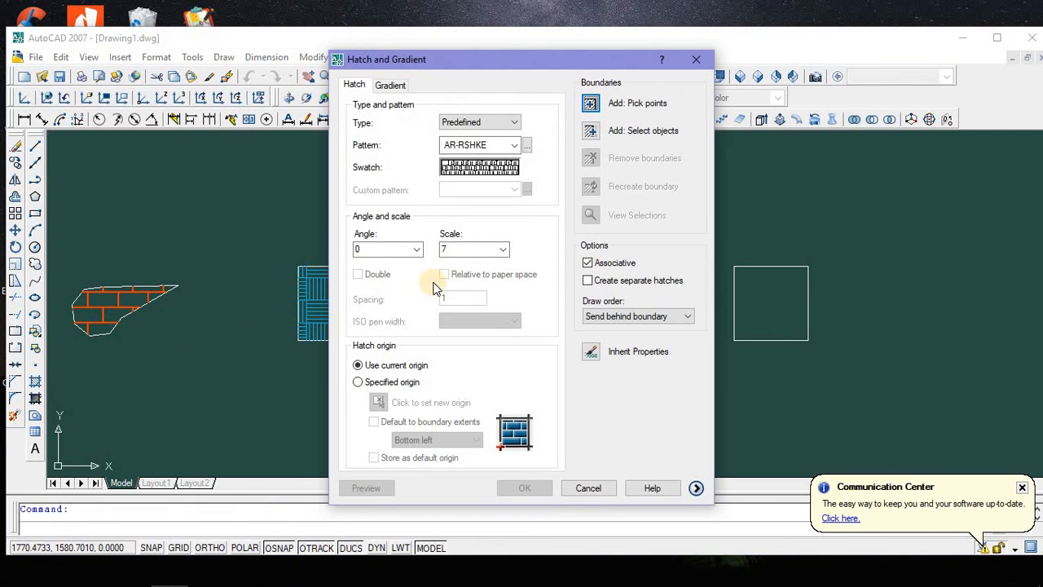
left_click(526, 145)
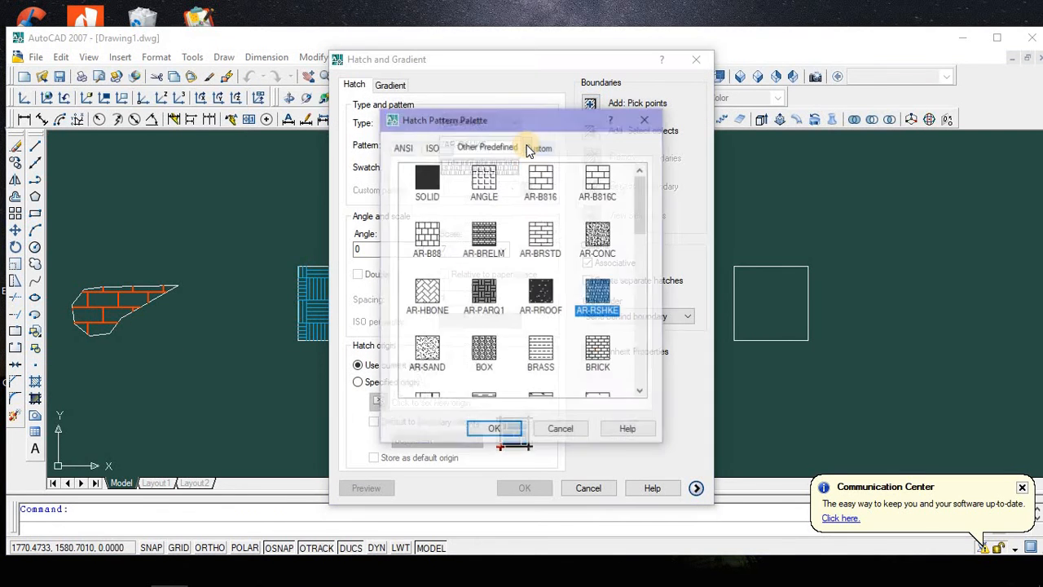
scroll(538, 265, "down", 3)
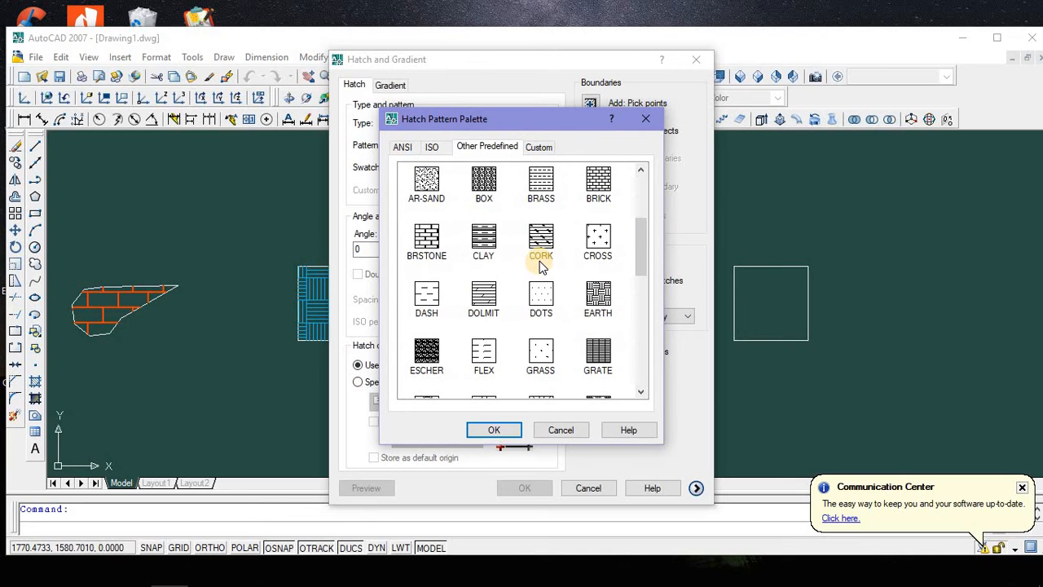
scroll(541, 265, "down", 2)
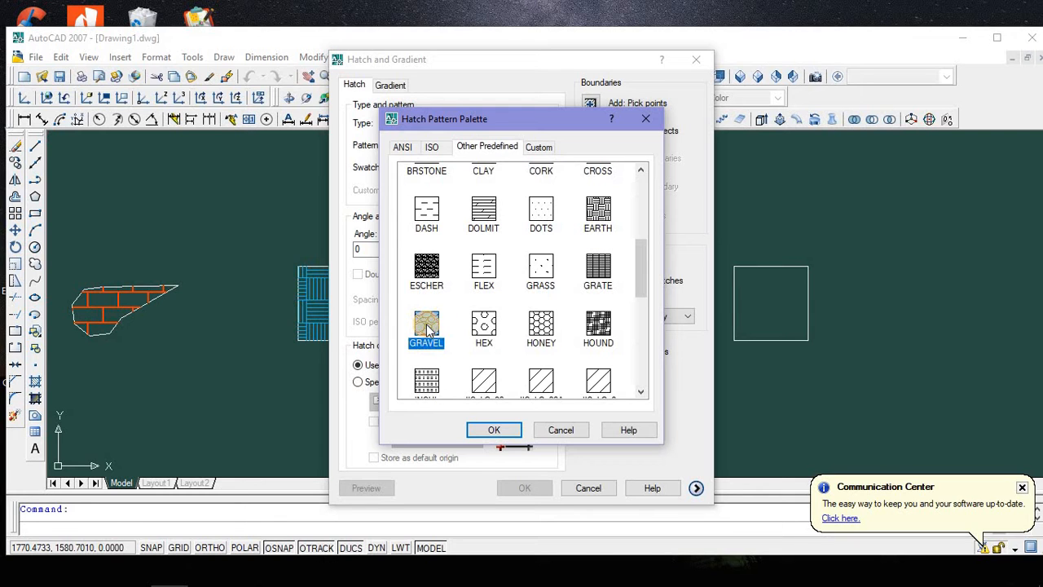
left_click(489, 430)
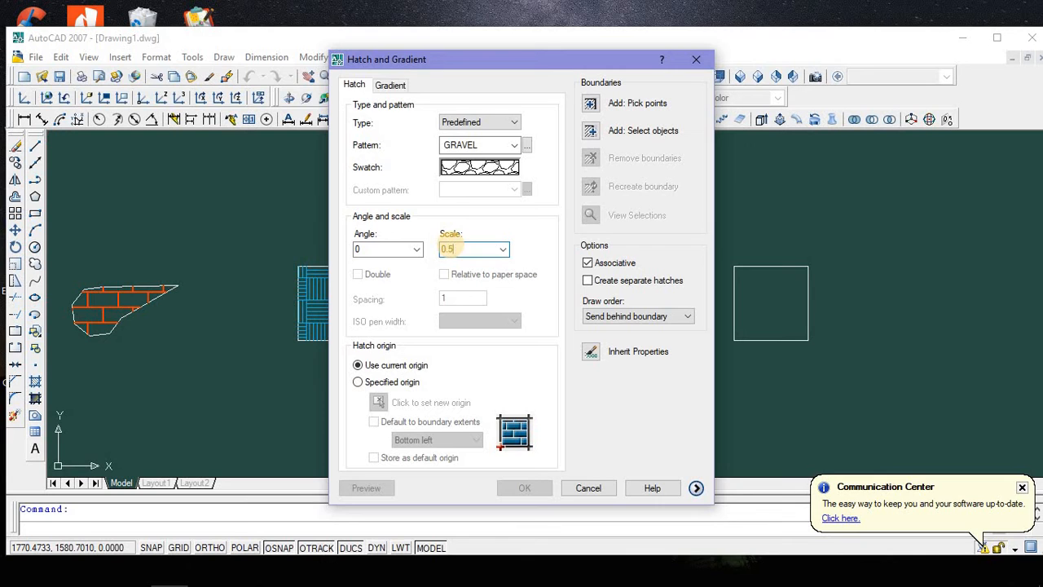
Fill the empty square at the end of the row with the GRAVEL hatch at scale 0.5
left_click(591, 104)
left_click(768, 286)
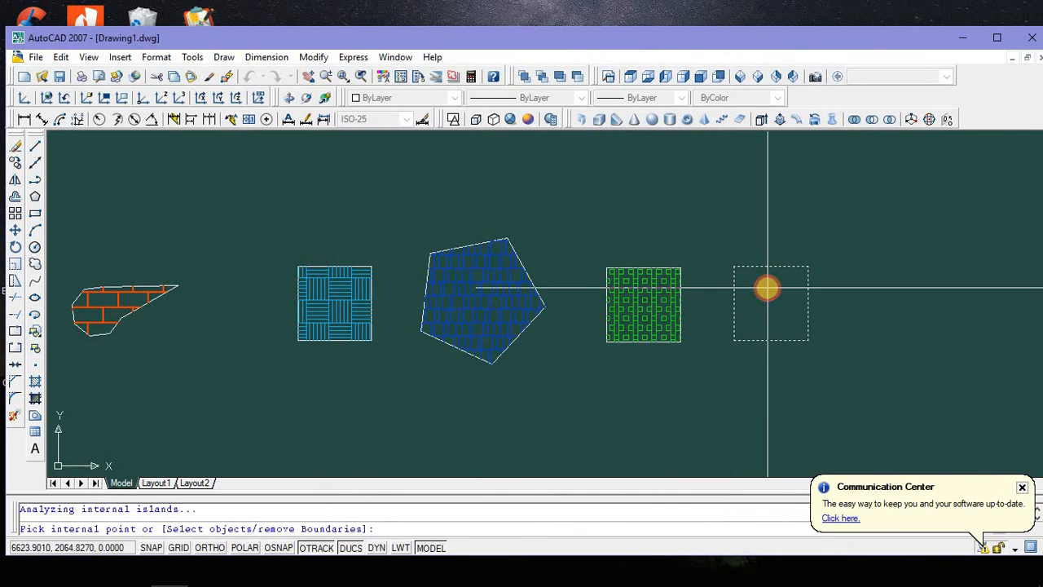
right_click(780, 298)
left_click(784, 298)
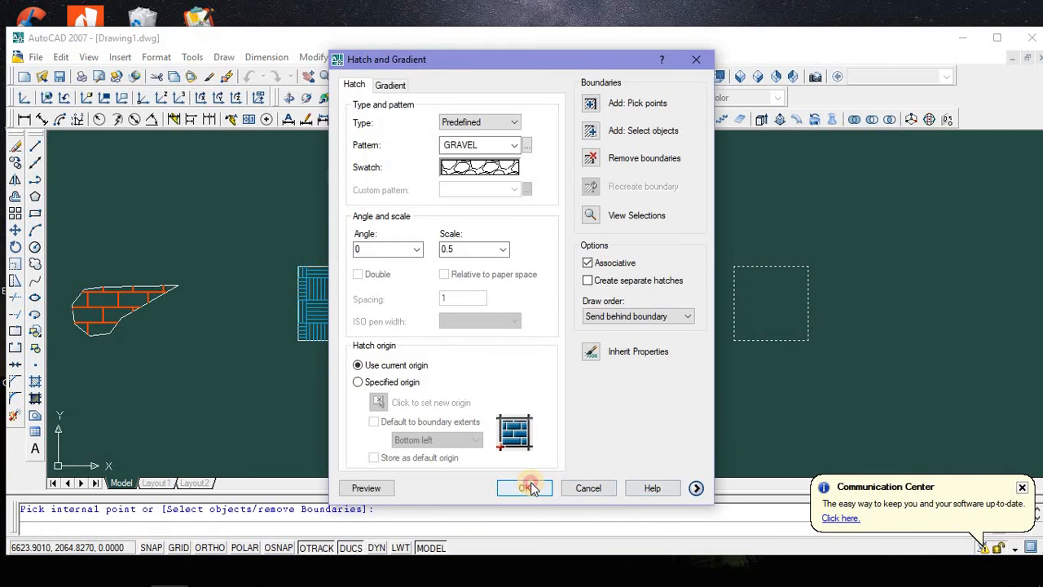
left_click(526, 487)
Edit the GRAVEL hatch in the last square and enter a larger scale so the stones are drawn bigger
scroll(768, 289, "up", 2)
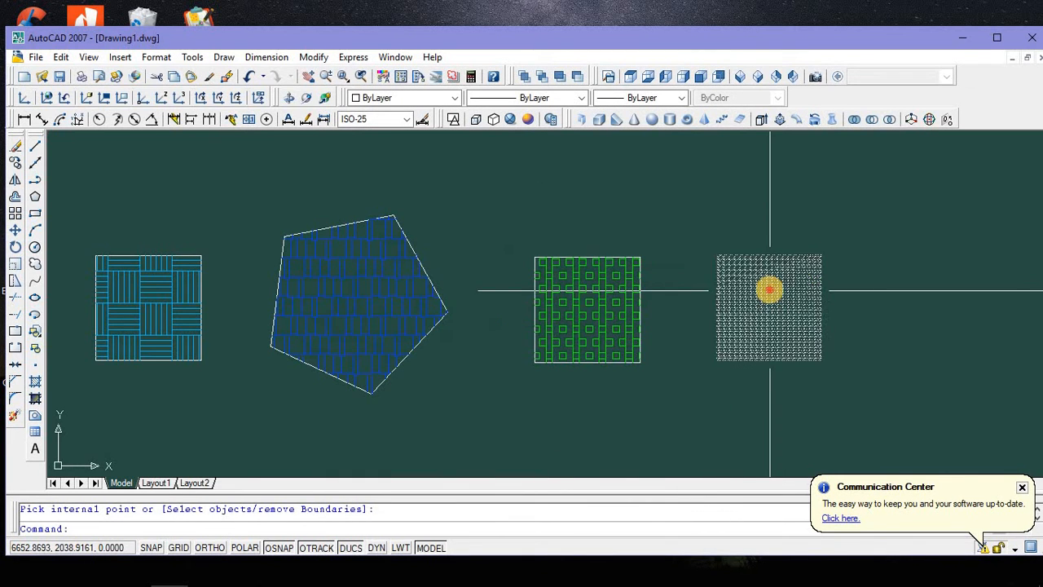
left_click(768, 289)
right_click(769, 293)
left_click(801, 292)
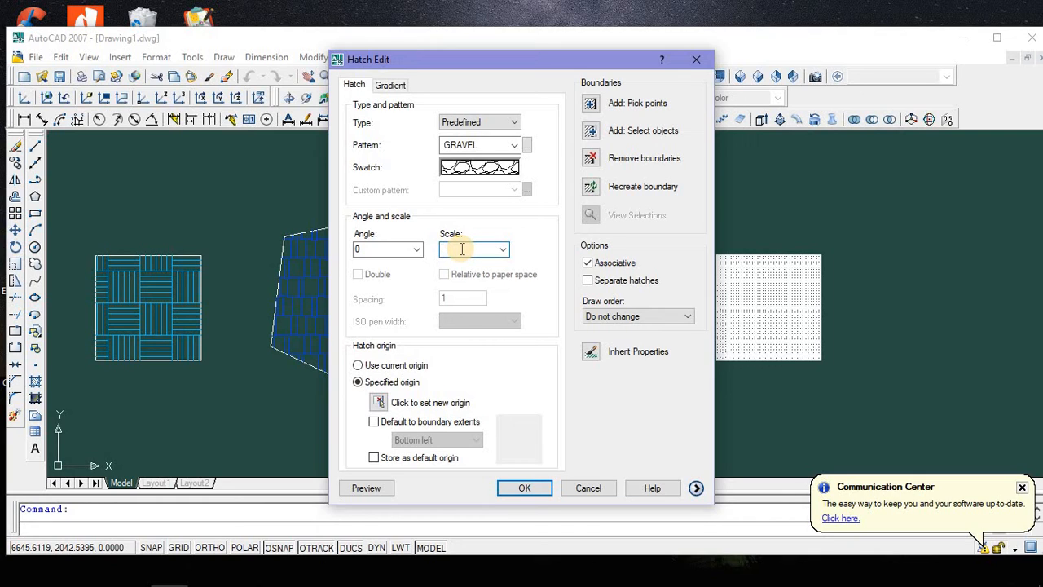
left_click(524, 488)
Examine the rescaled gravel pattern in the last square from close up and from farther away
scroll(795, 340, "up", 3)
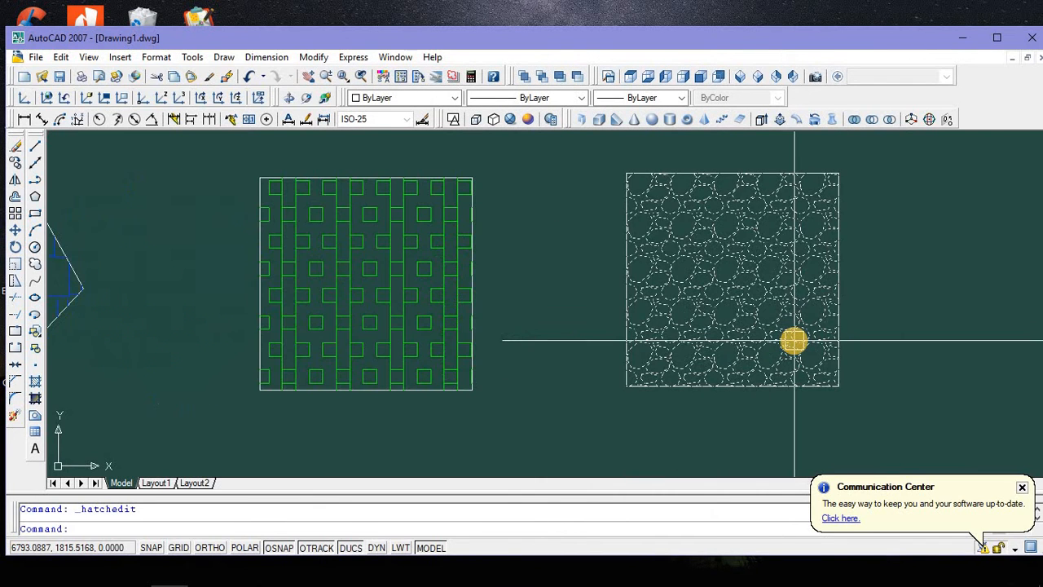
scroll(733, 340, "down", 2)
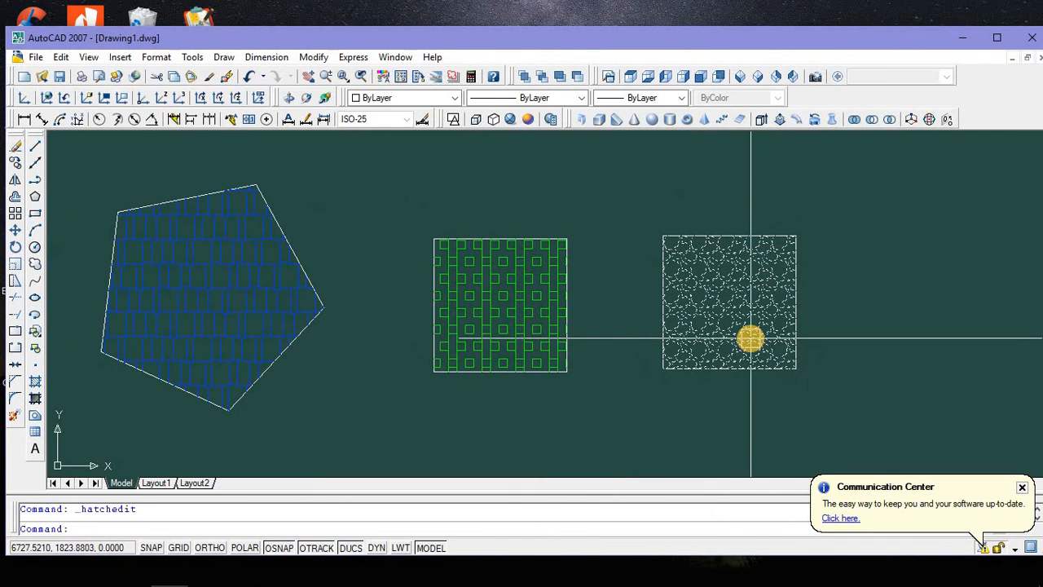
scroll(750, 338, "up", 2)
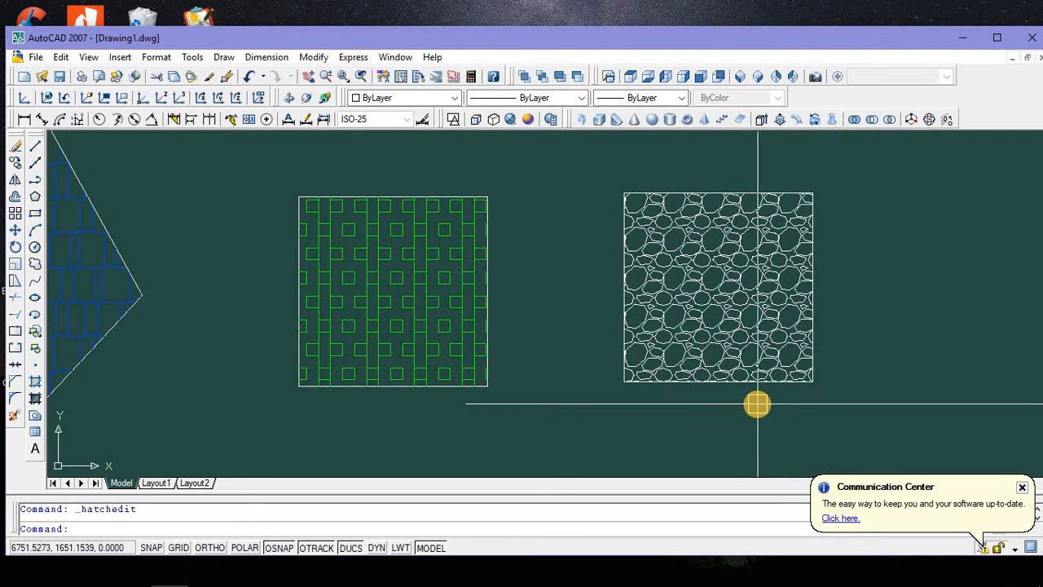
scroll(756, 403, "up", 2)
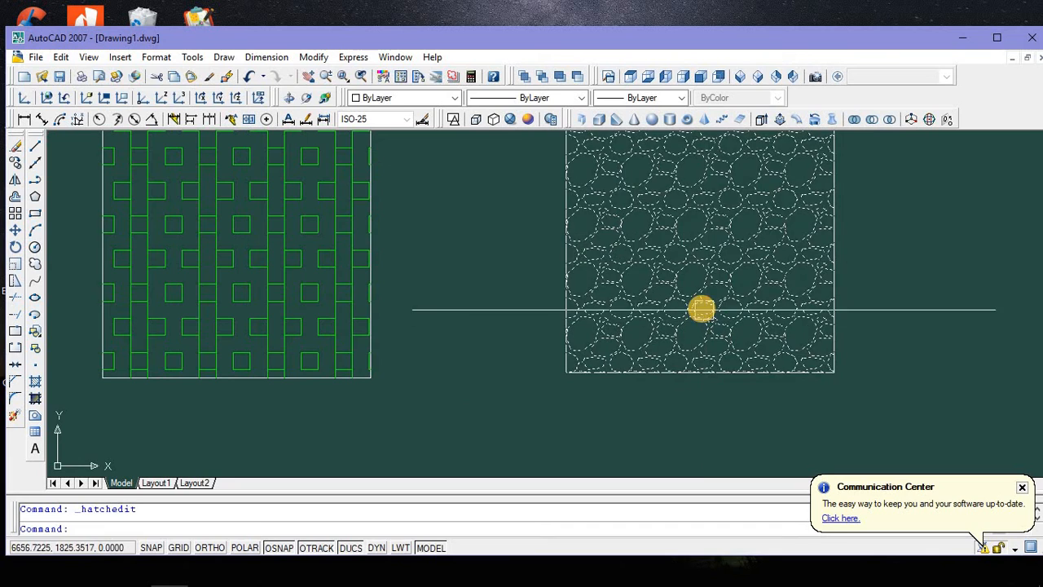
scroll(702, 308, "down", 4)
scroll(688, 301, "up", 6)
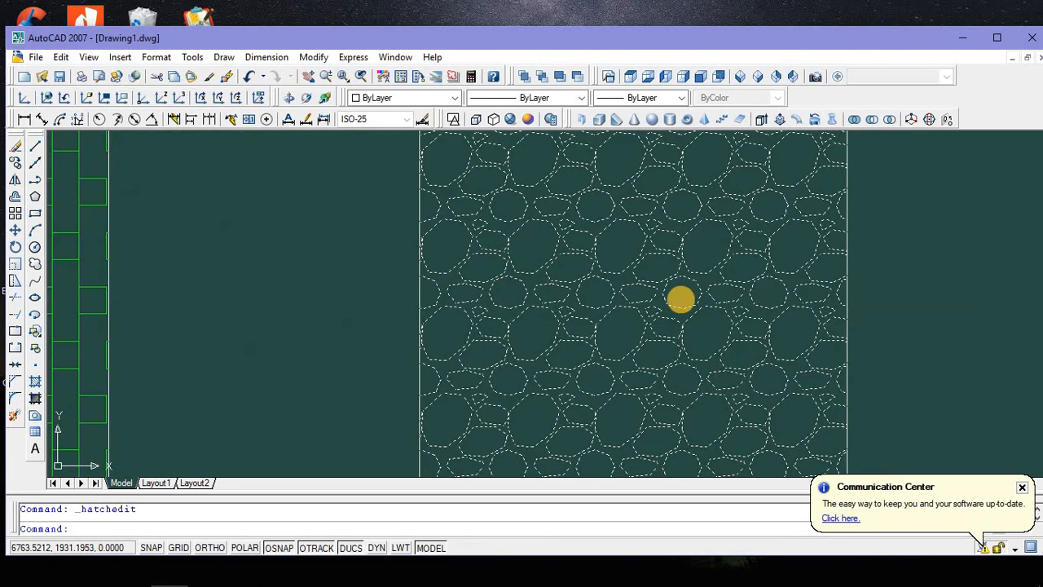
scroll(679, 298, "down", 2)
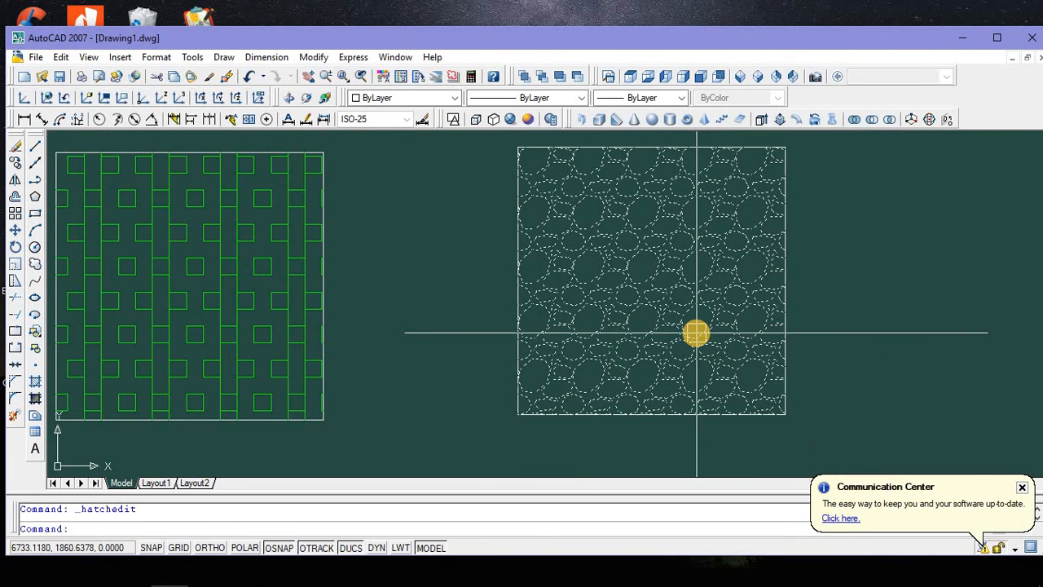
scroll(696, 332, "down", 5)
scroll(688, 324, "up", 3)
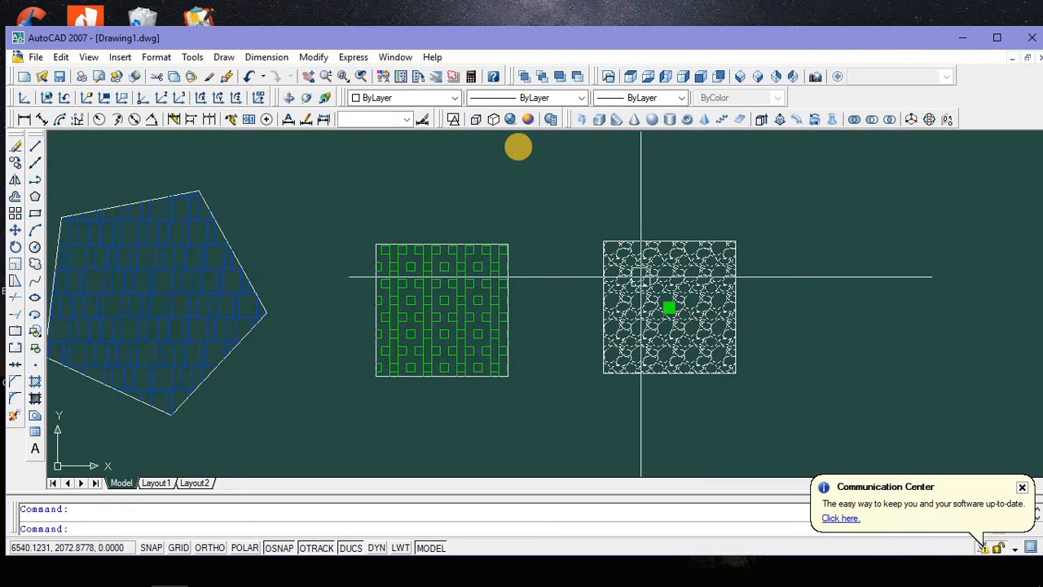
Change the color of the gravel hatch to index color 50 and clear the selection
left_click(453, 97)
scroll(429, 183, "down", 2)
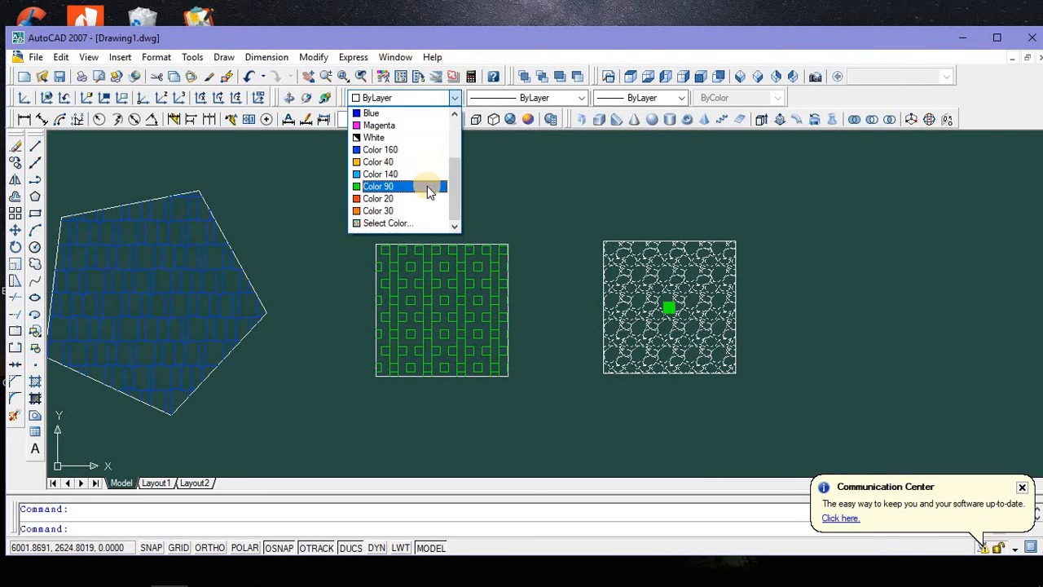
left_click(399, 222)
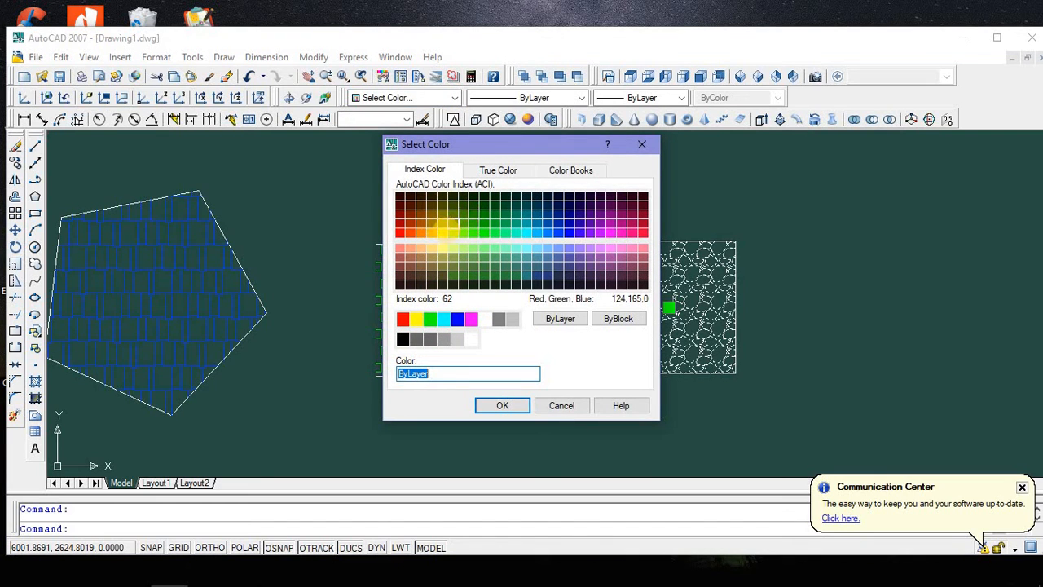
left_click(452, 265)
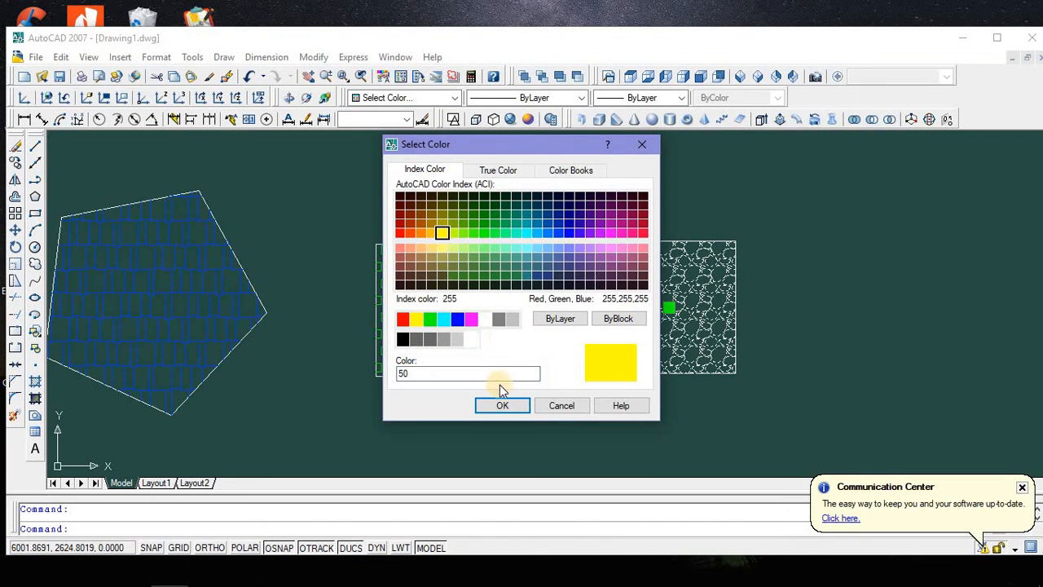
left_click(502, 404)
key("Escape")
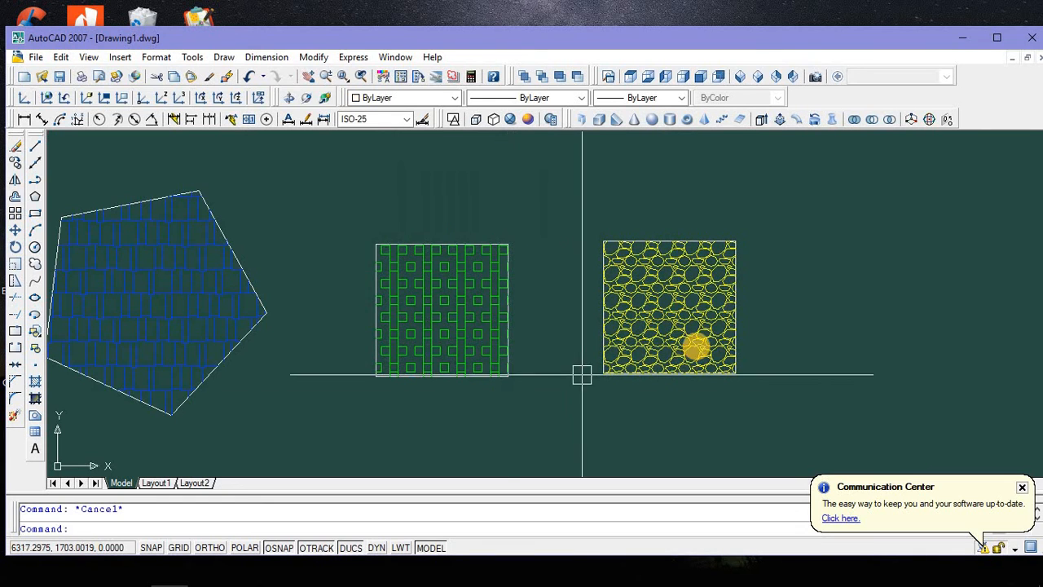
Draw a large closed freehand revision cloud beyond the yellow gravel square and end the command
scroll(688, 334, "down", 5)
scroll(685, 334, "up", 4)
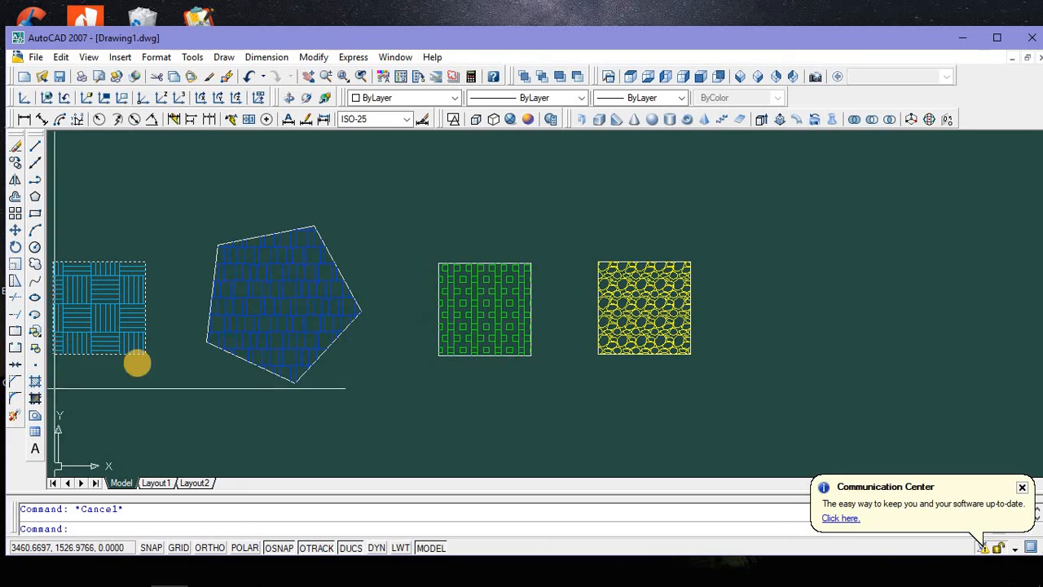
scroll(350, 348, "down", 2)
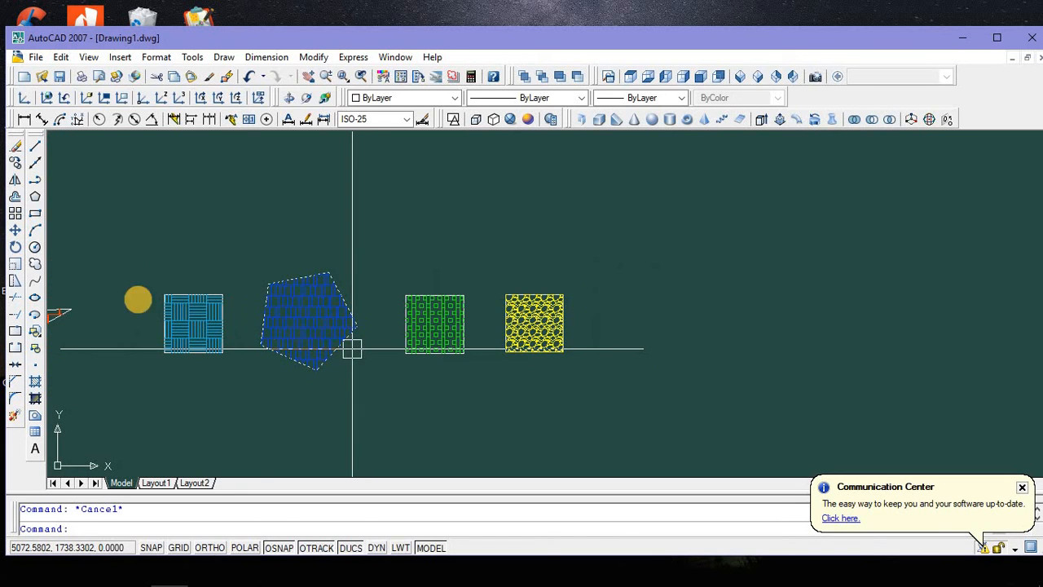
left_click(36, 264)
left_click(631, 251)
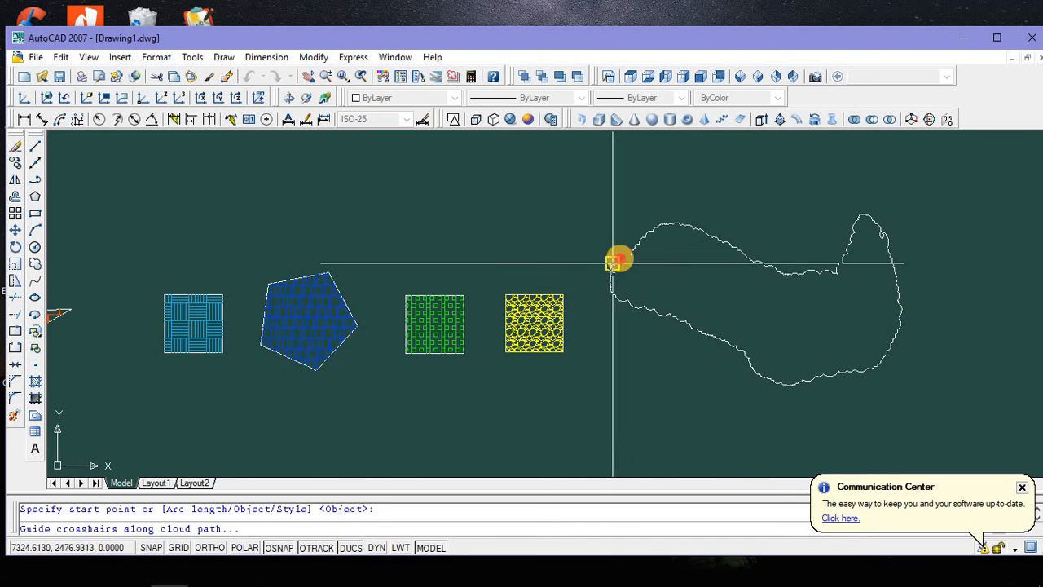
scroll(619, 262, "up", 5)
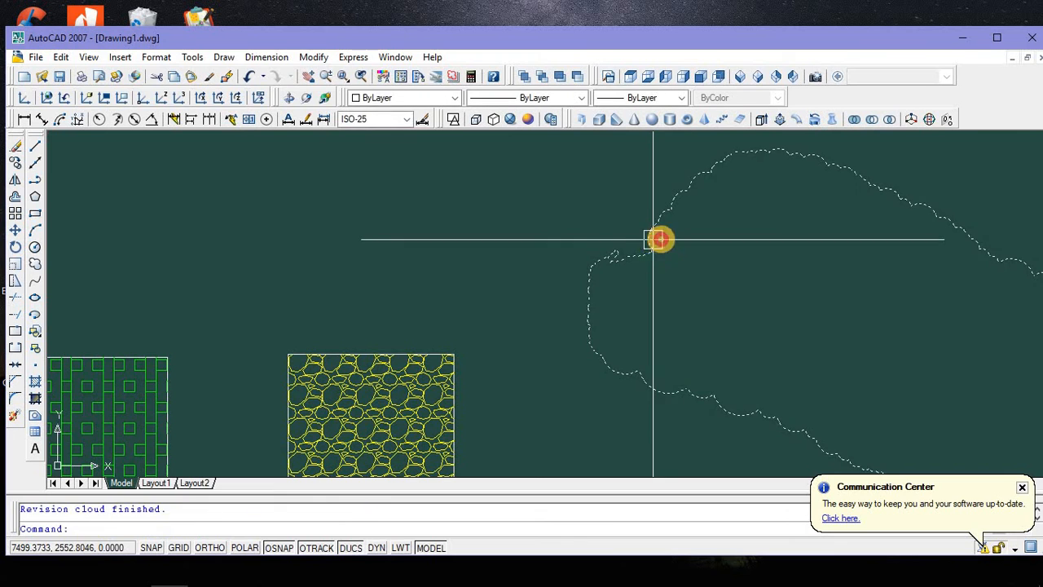
left_click(658, 239)
key("Return")
scroll(673, 268, "down", 5)
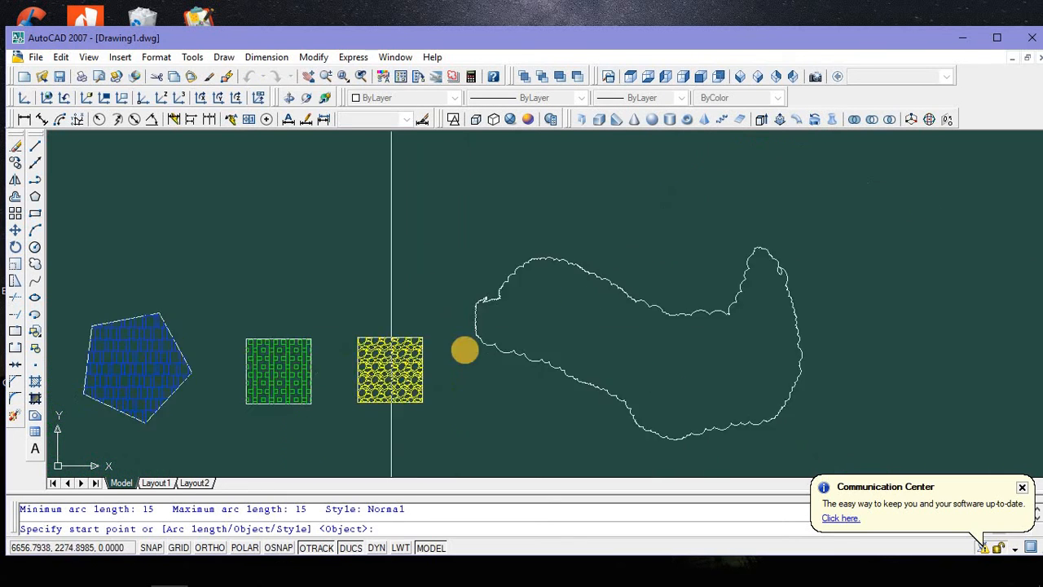
scroll(391, 338, "down", 3)
key("Escape")
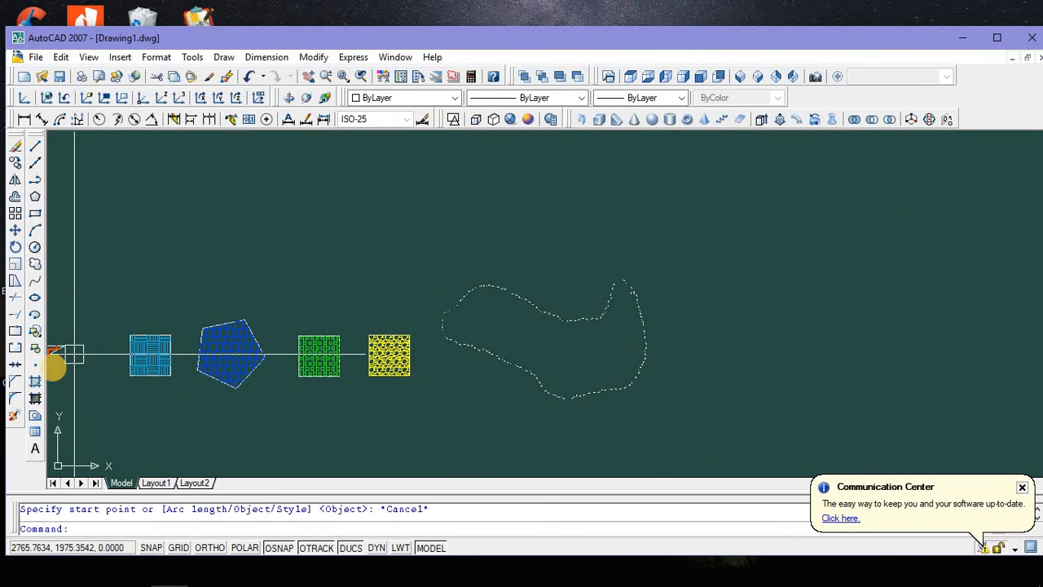
Start another hatch and choose the predefined HOUND pattern for it
left_click(36, 381)
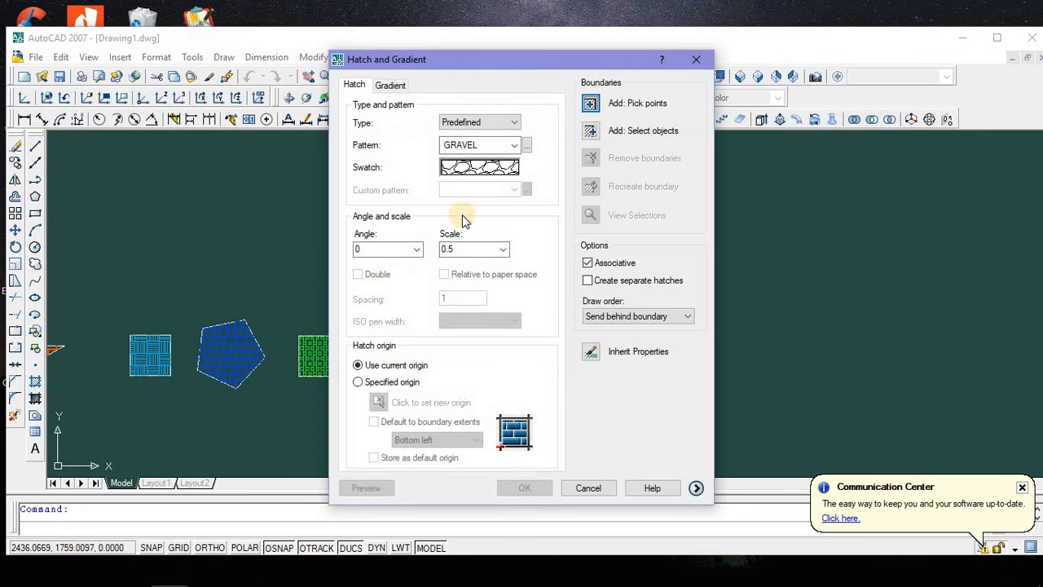
left_click(527, 145)
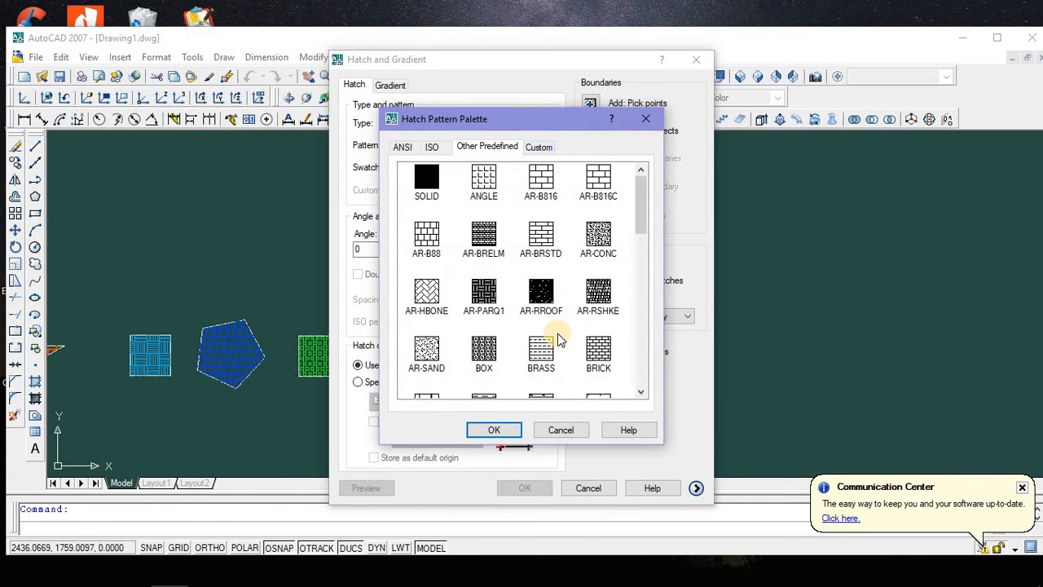
scroll(559, 340, "down", 1)
scroll(554, 347, "down", 3)
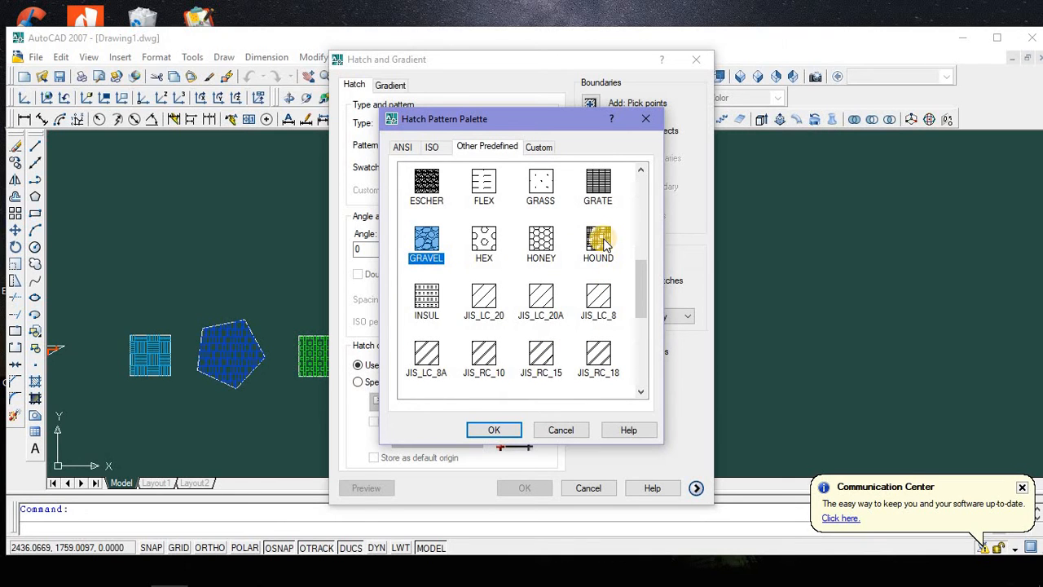
left_click(599, 244)
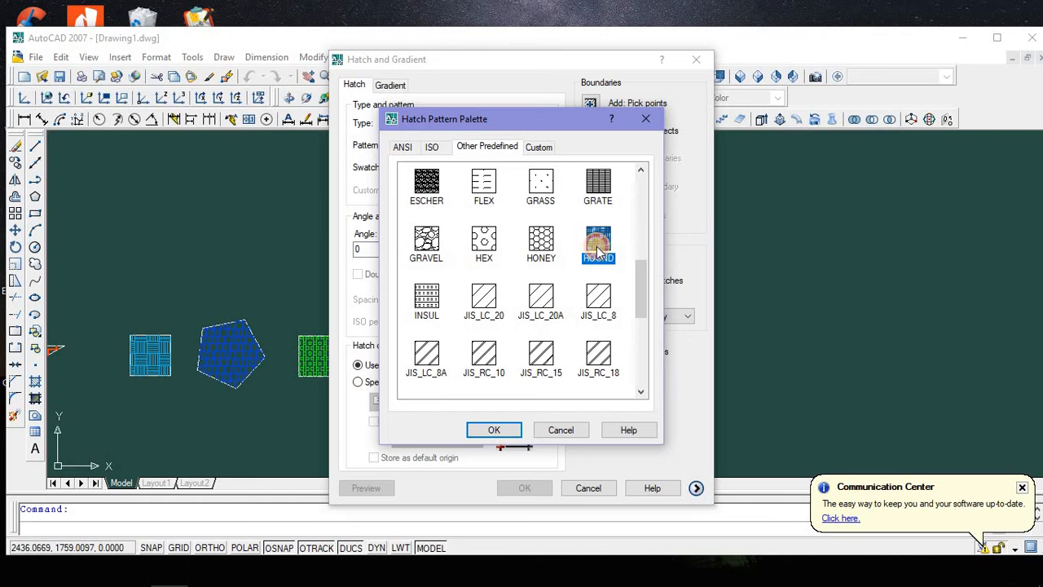
left_click(516, 430)
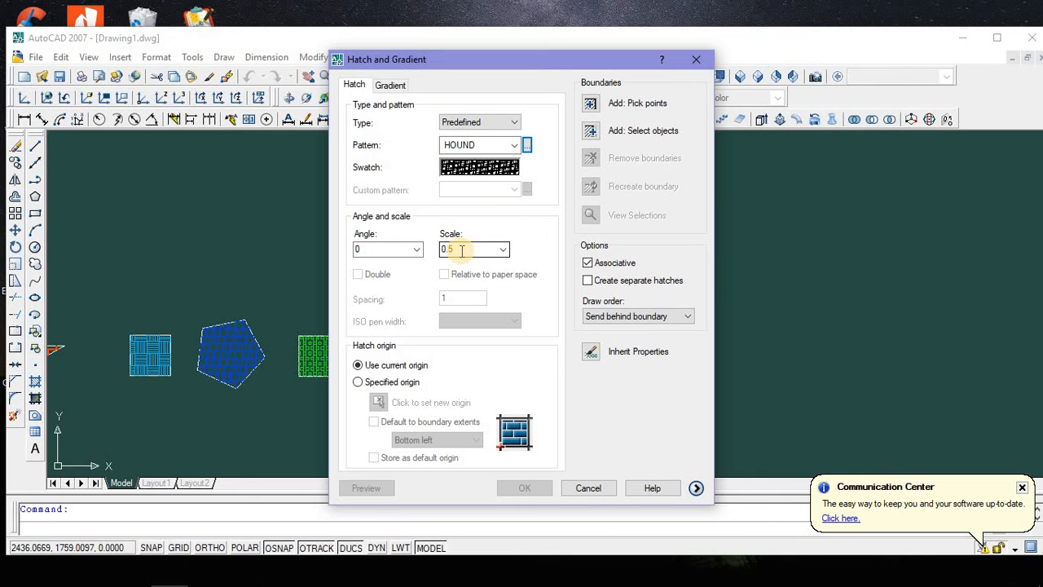
Fill the interior of the closed revision cloud with the HOUND hatch at scale 0.5
left_click(595, 110)
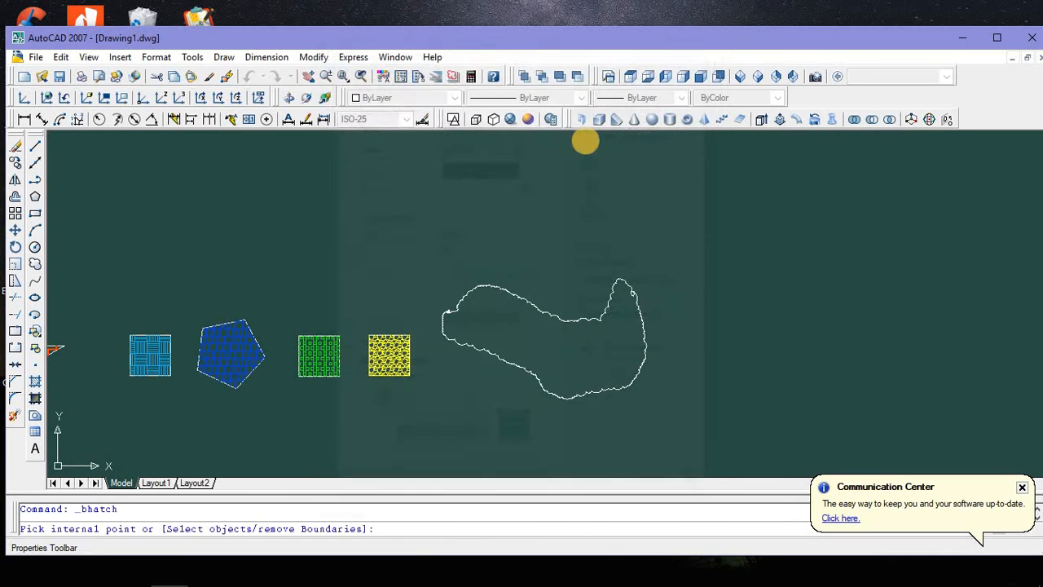
left_click(566, 354)
right_click(567, 354)
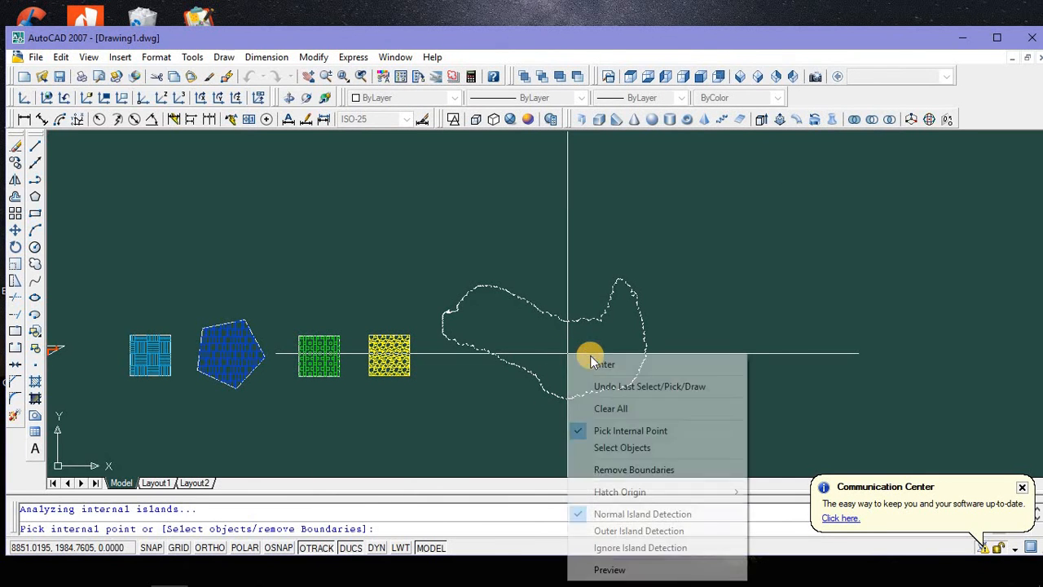
left_click(601, 366)
left_click(540, 490)
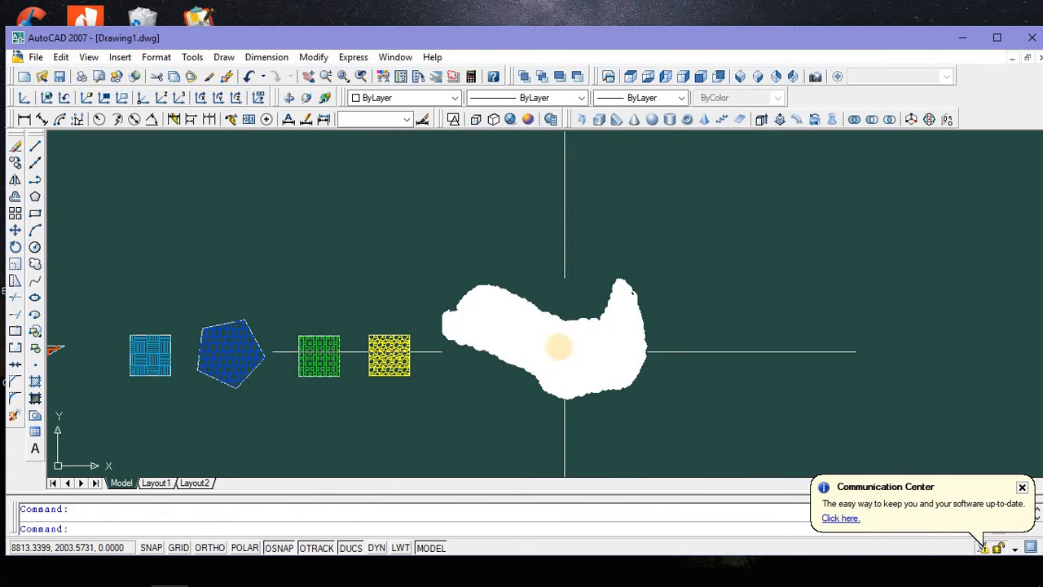
Edit the revision cloud's HOUND hatch and set its scale to 6
left_click(549, 343)
right_click(545, 340)
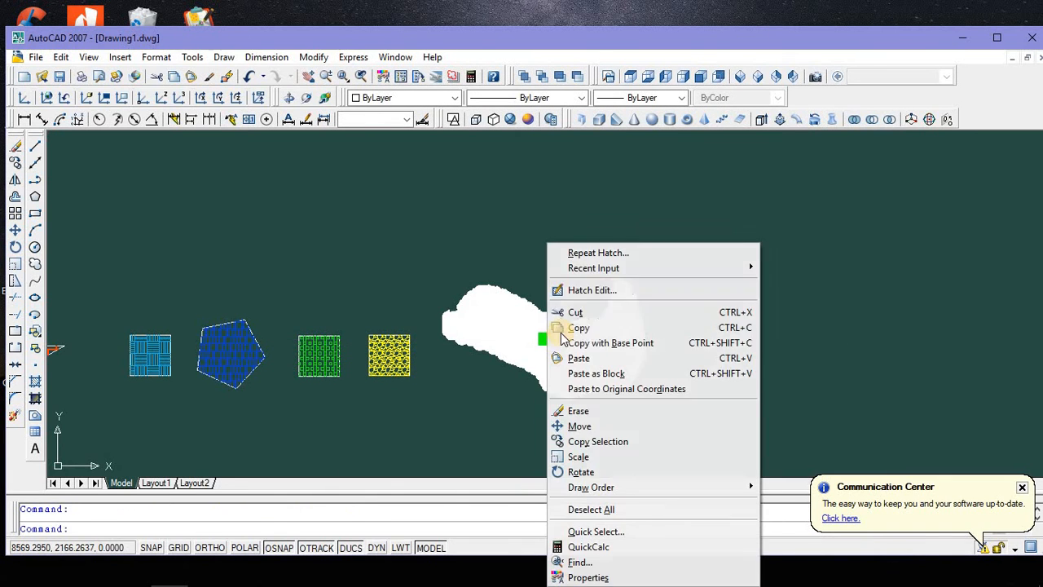
left_click(605, 289)
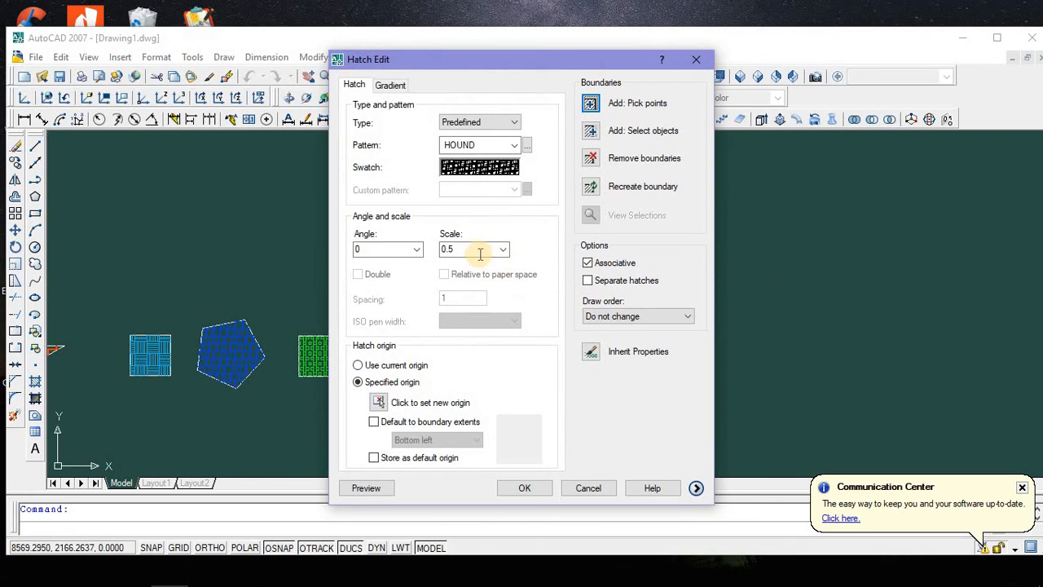
left_click(471, 248)
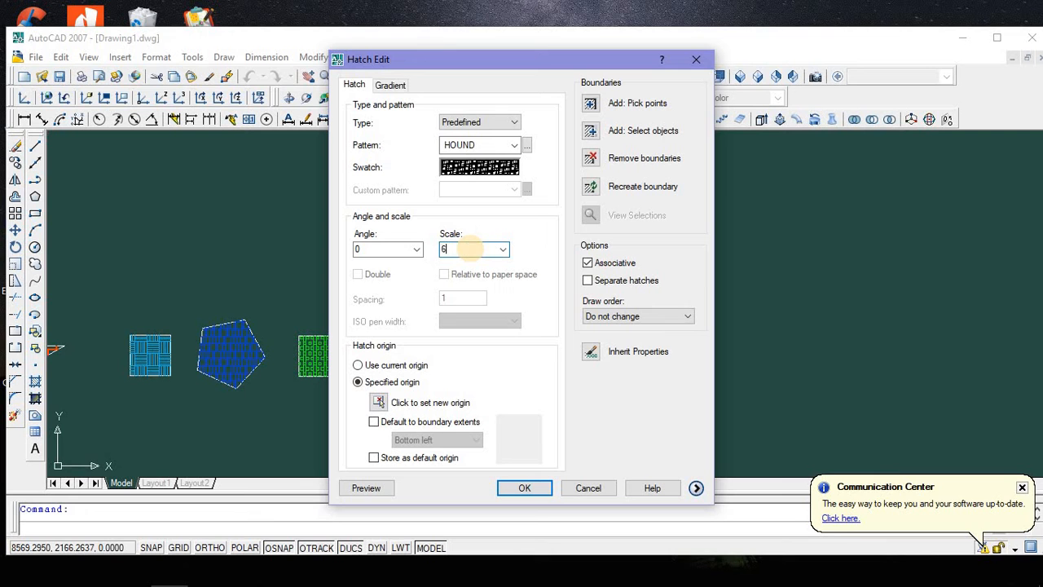
type("6")
left_click(528, 487)
scroll(566, 344, "up", 3)
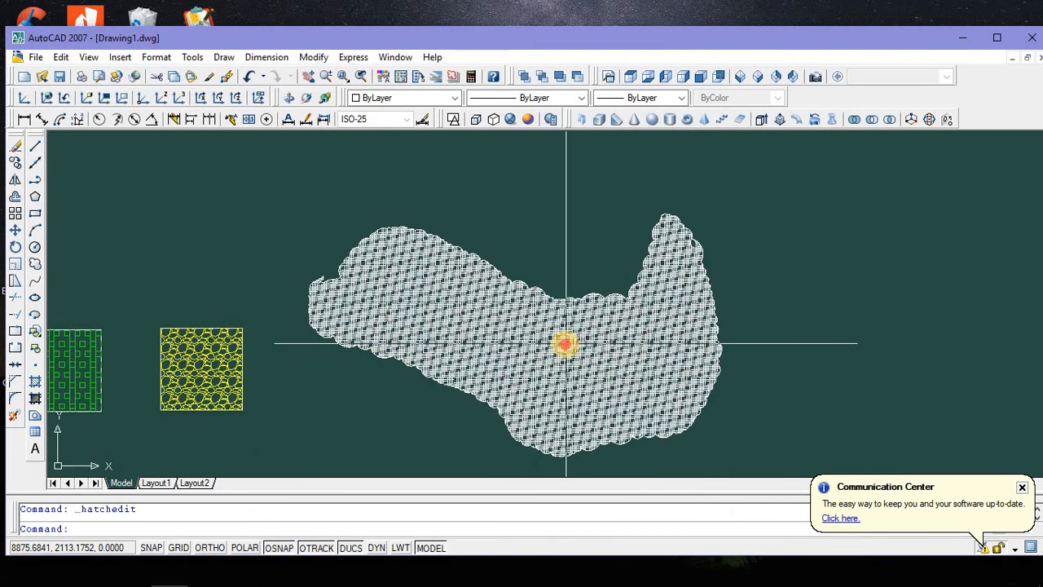
Edit the revision cloud's HOUND hatch again and set its scale to 15
left_click(566, 344)
right_click(563, 344)
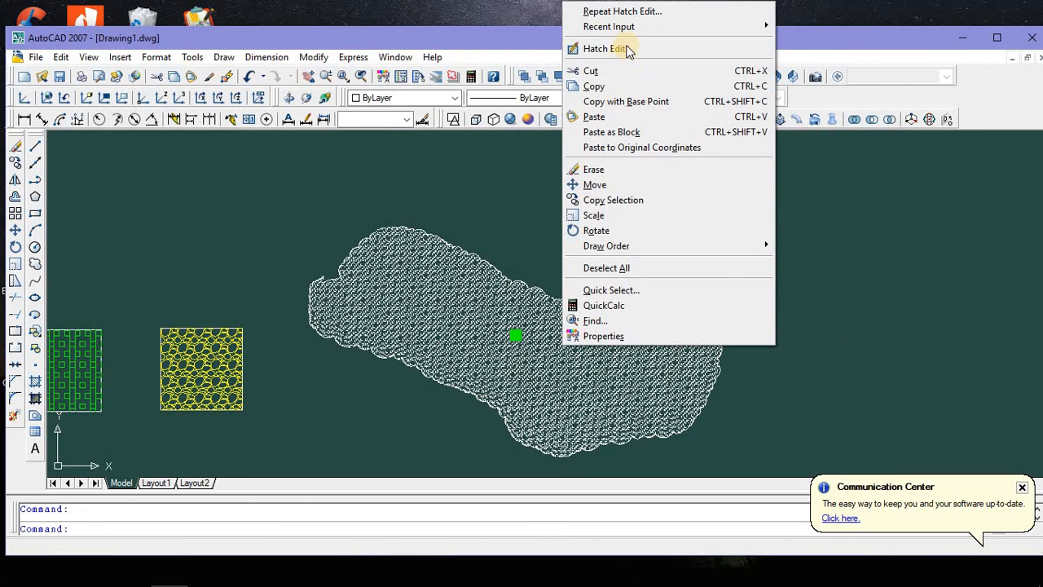
left_click(607, 49)
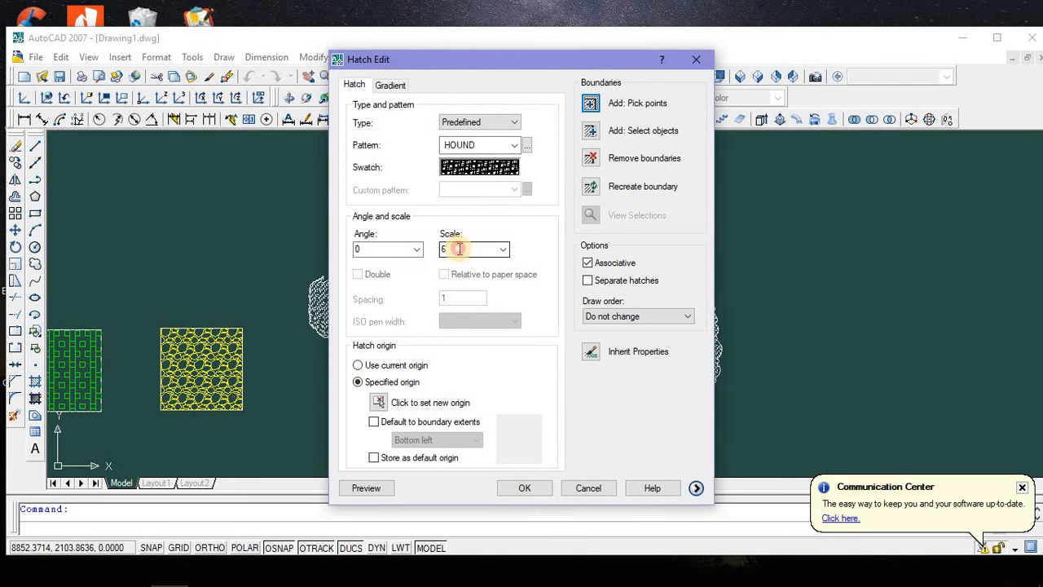
double_click(458, 248)
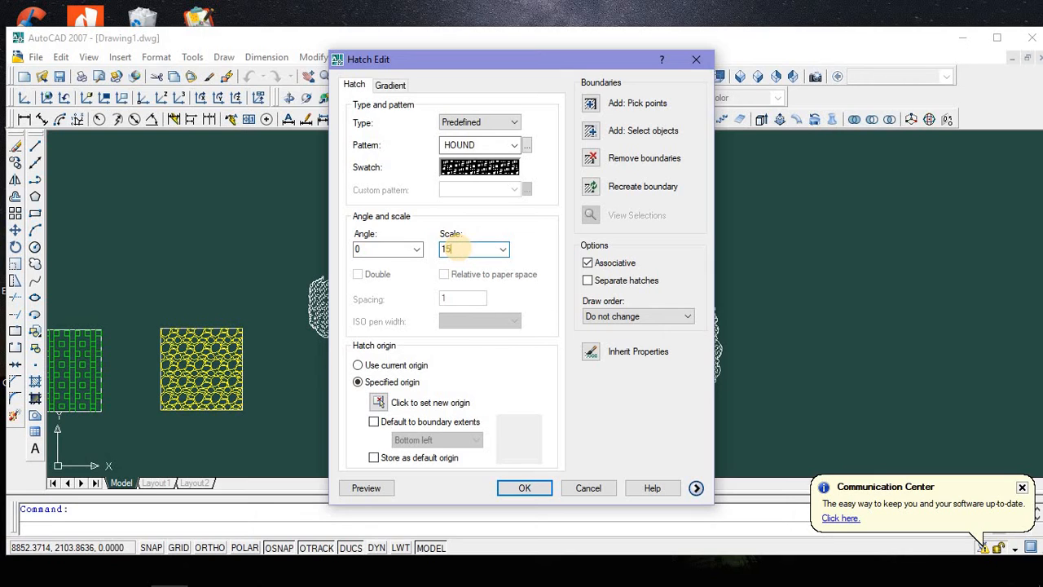
left_click(536, 487)
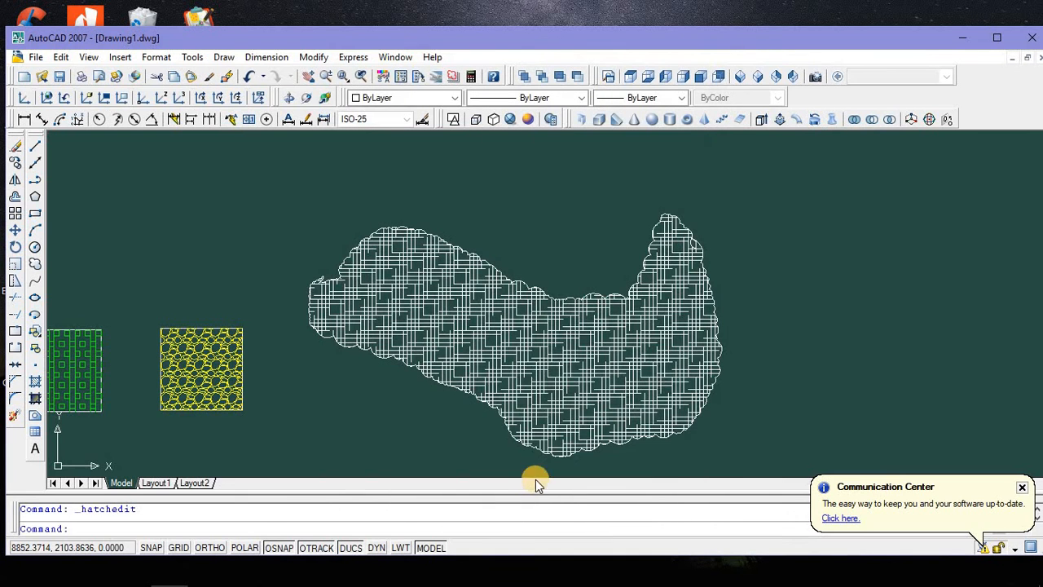
Change the color of the revision cloud's hatch to index color 62 and clear the selection
left_click(538, 326)
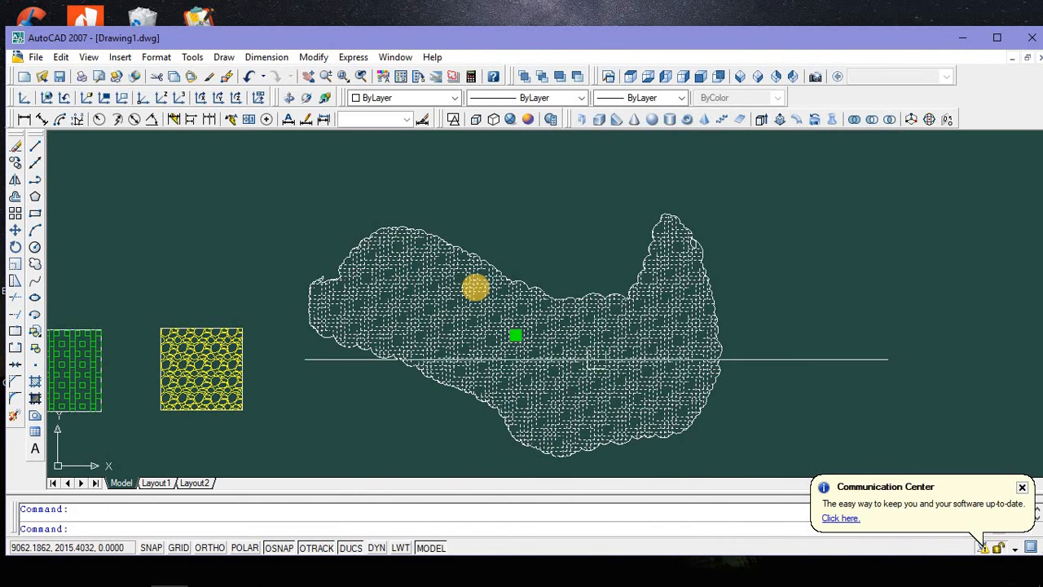
left_click(454, 98)
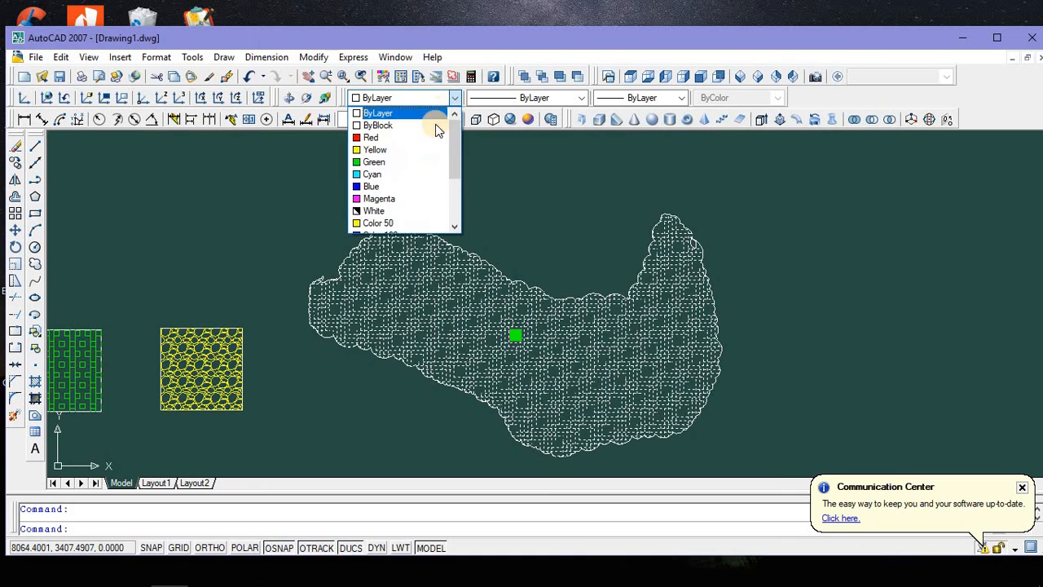
scroll(390, 228, "down", 5)
scroll(390, 225, "down", 1)
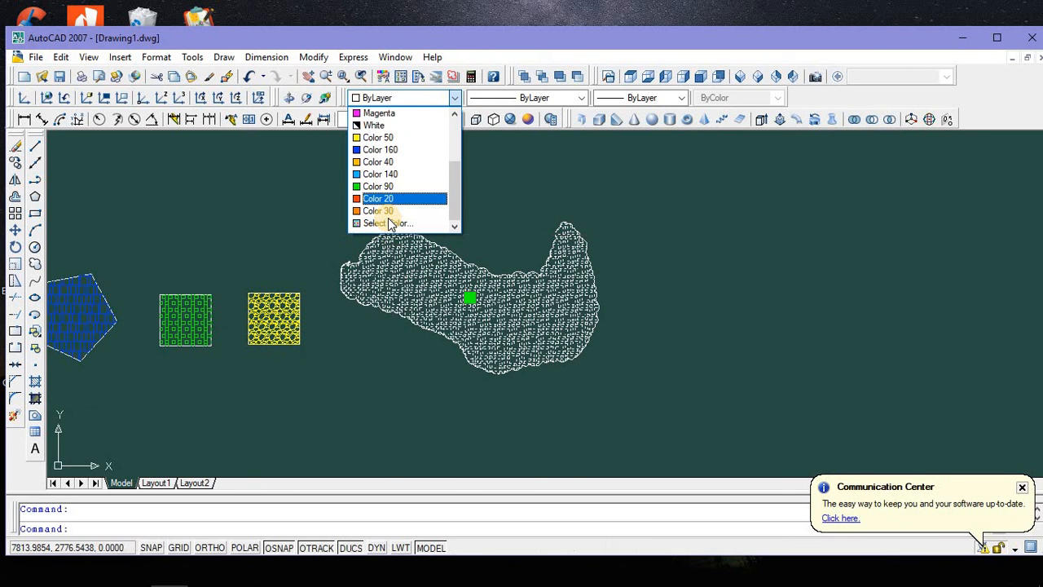
left_click(390, 223)
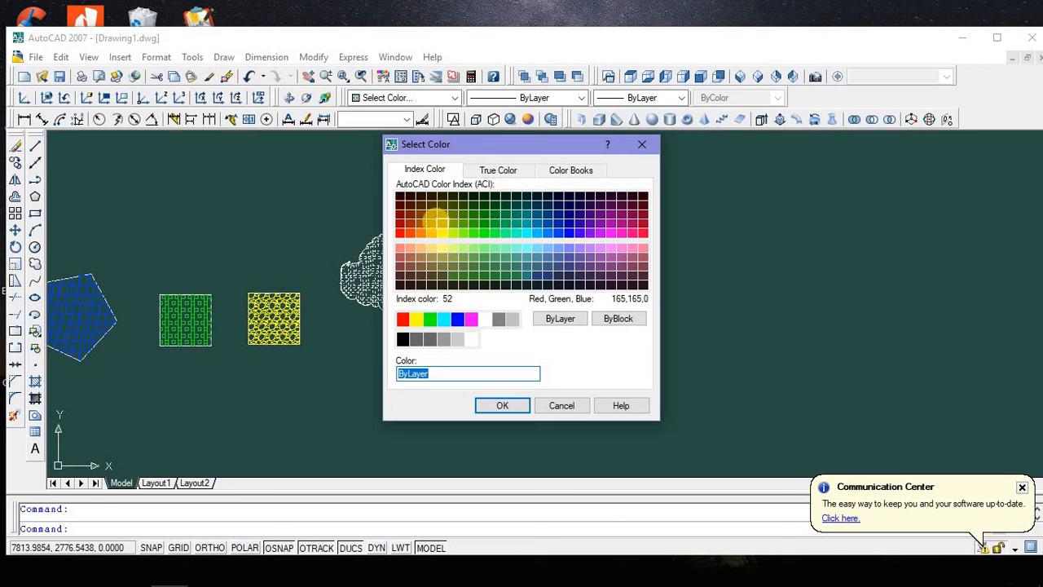
left_click(452, 223)
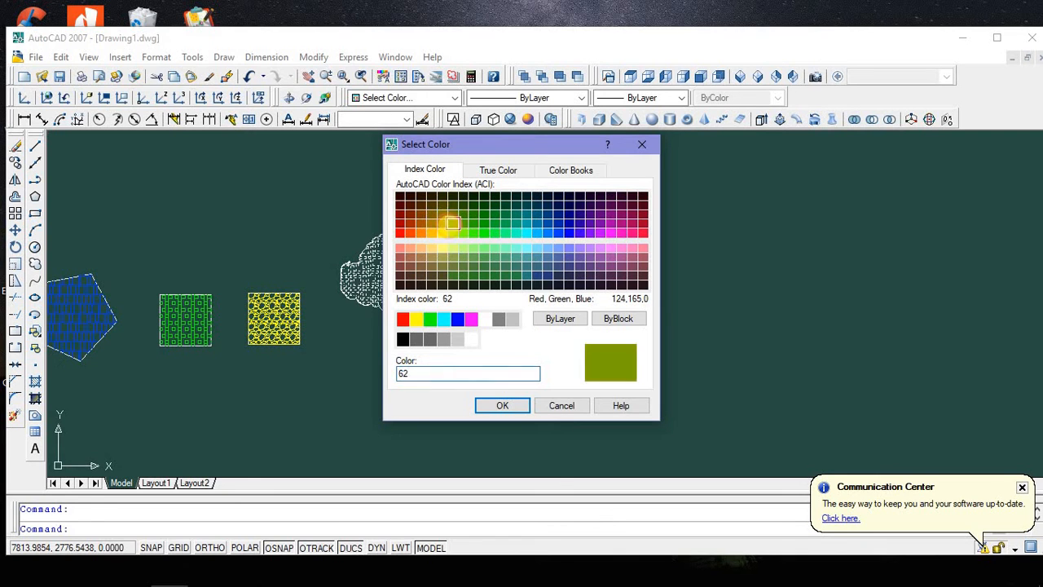
left_click(508, 404)
key("Escape")
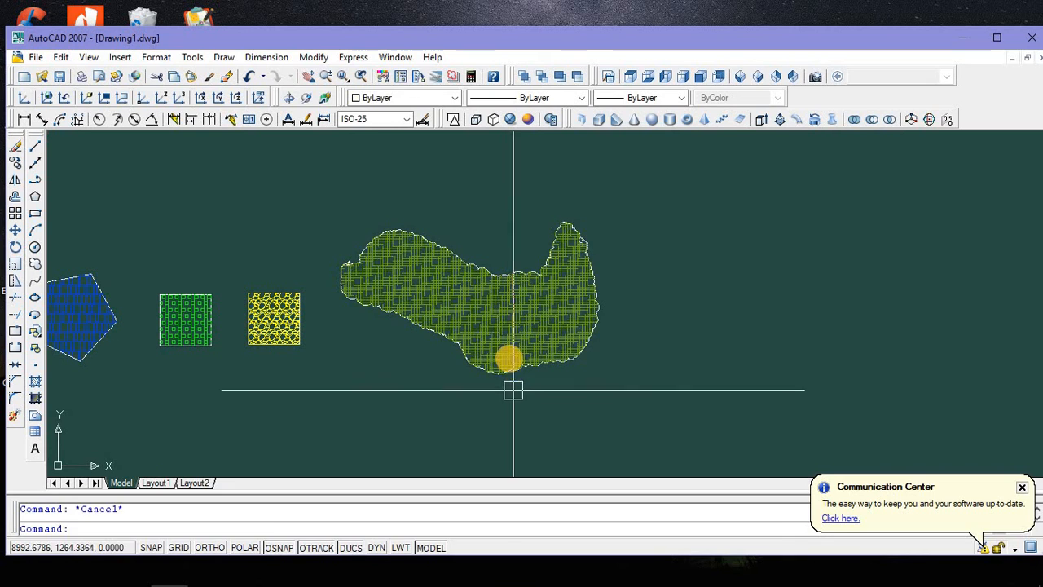
Examine the recolored hatch in the revision cloud and the green Hatch title at the start of the row
scroll(407, 356, "down", 1)
middle_click_drag(403, 356, 604, 395)
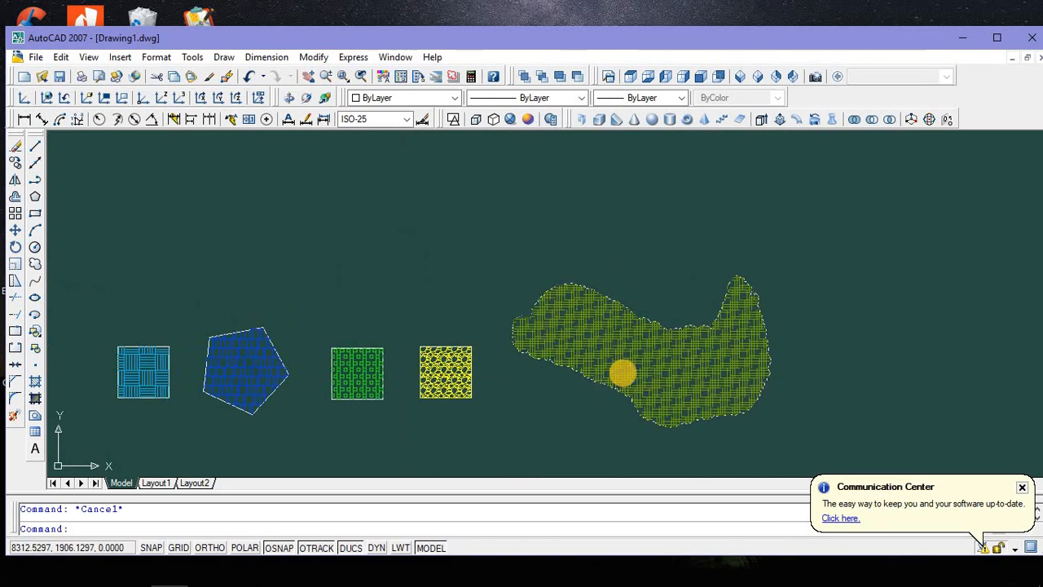
scroll(622, 370, "up", 2)
scroll(500, 400, "down", 2)
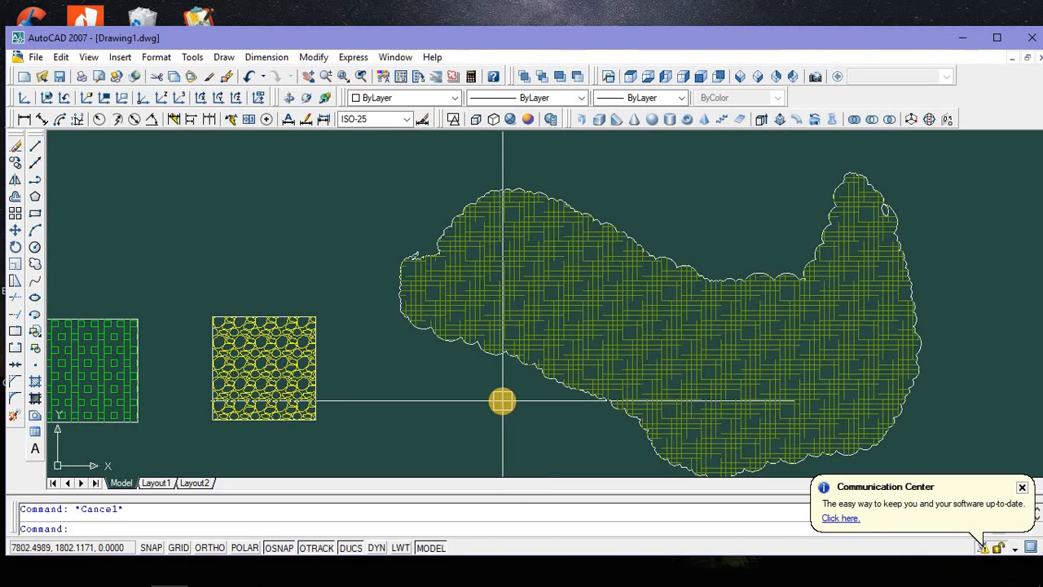
scroll(604, 365, "up", 3)
scroll(604, 364, "down", 4)
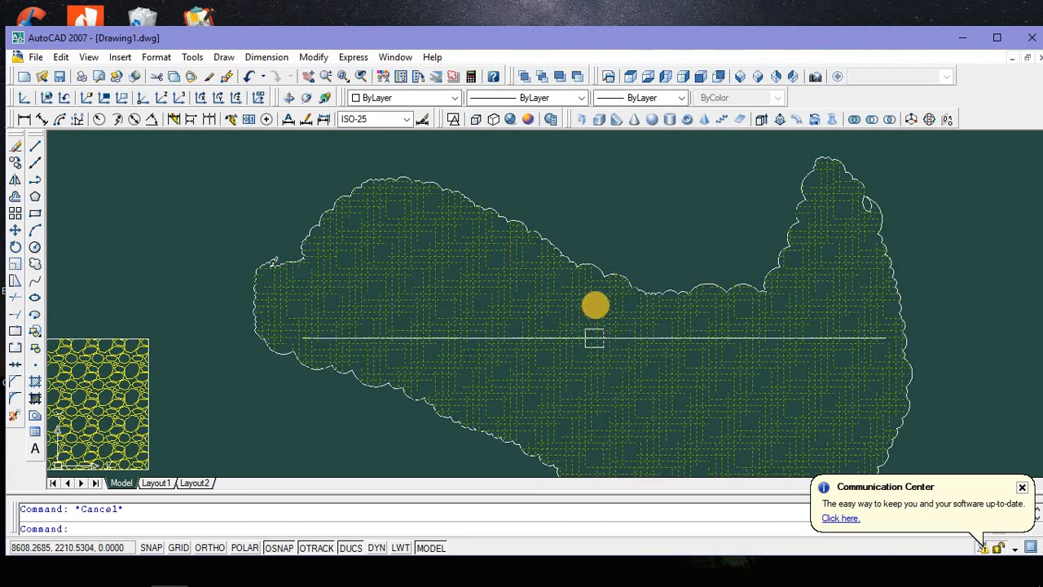
mouse_move(432, 397)
middle_mouse_down()
mouse_move(629, 378)
mouse_move(612, 380)
middle_mouse_up()
middle_click_drag(389, 388, 692, 364)
scroll(98, 326, "up", 4)
scroll(601, 396, "up", 2)
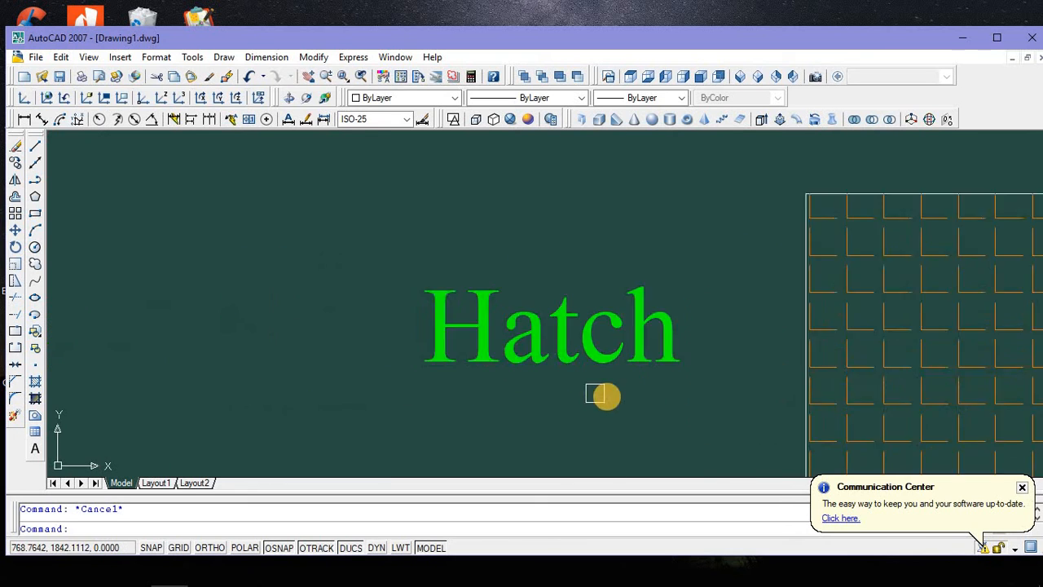
middle_click_drag(610, 388, 533, 452)
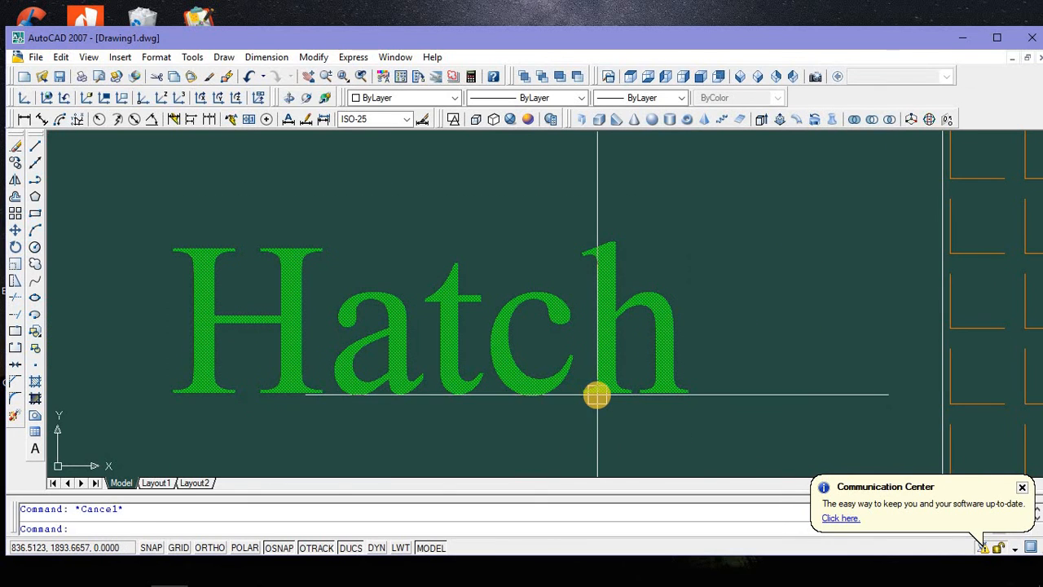
scroll(481, 366, "down", 4)
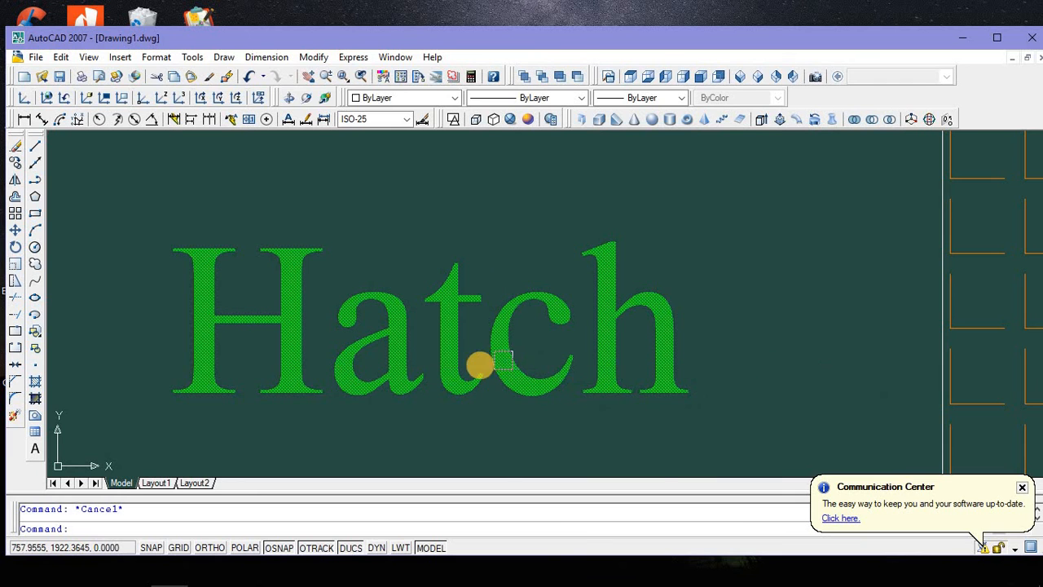
Review the hatched shapes along the row from the title to the revision cloud
middle_click_drag(682, 389, 307, 368)
scroll(307, 367, "down", 1)
scroll(404, 346, "down", 1)
middle_click_drag(519, 356, 328, 351)
scroll(442, 356, "down", 2)
scroll(676, 321, "up", 2)
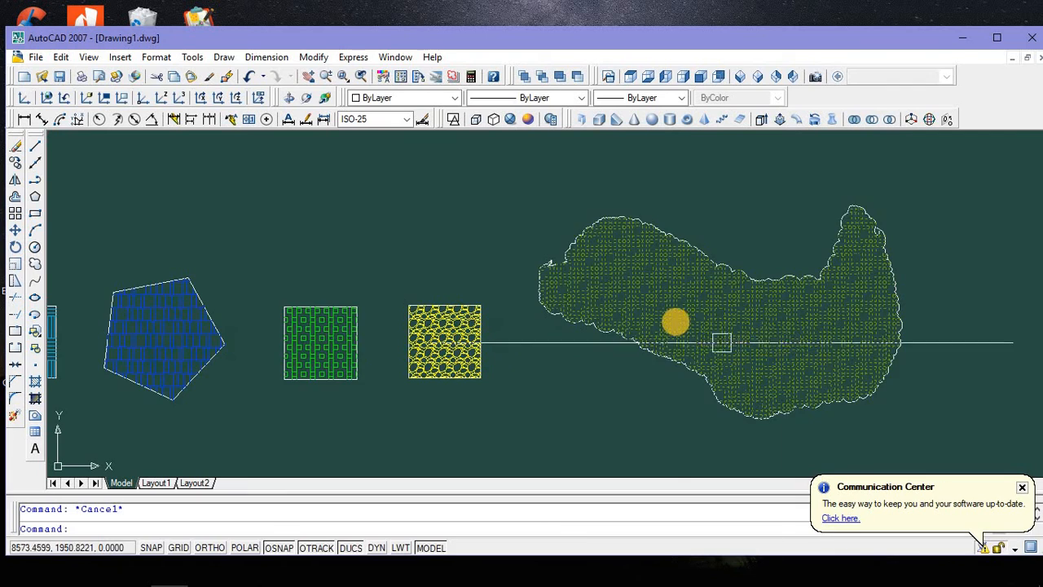
scroll(673, 319, "up", 2)
scroll(583, 318, "down", 4)
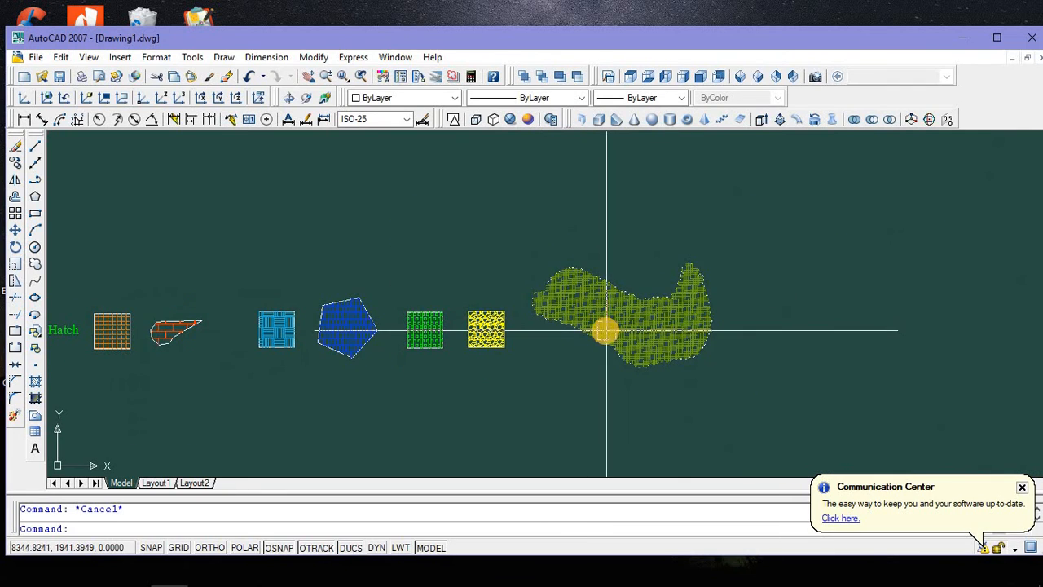
scroll(605, 330, "up", 2)
middle_click_drag(606, 331, 722, 317)
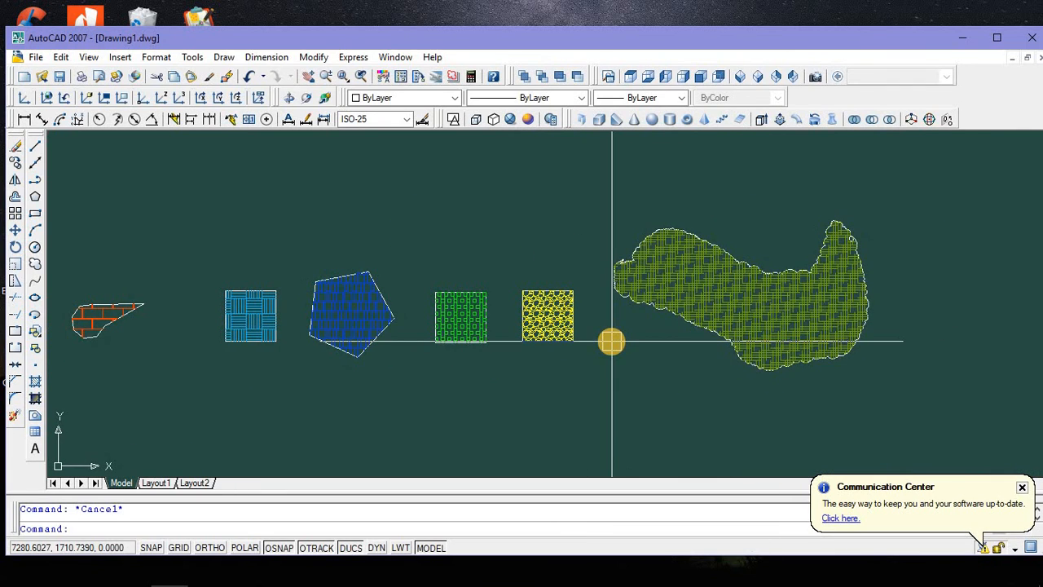
middle_click_drag(613, 343, 714, 353)
scroll(429, 347, "down", 3)
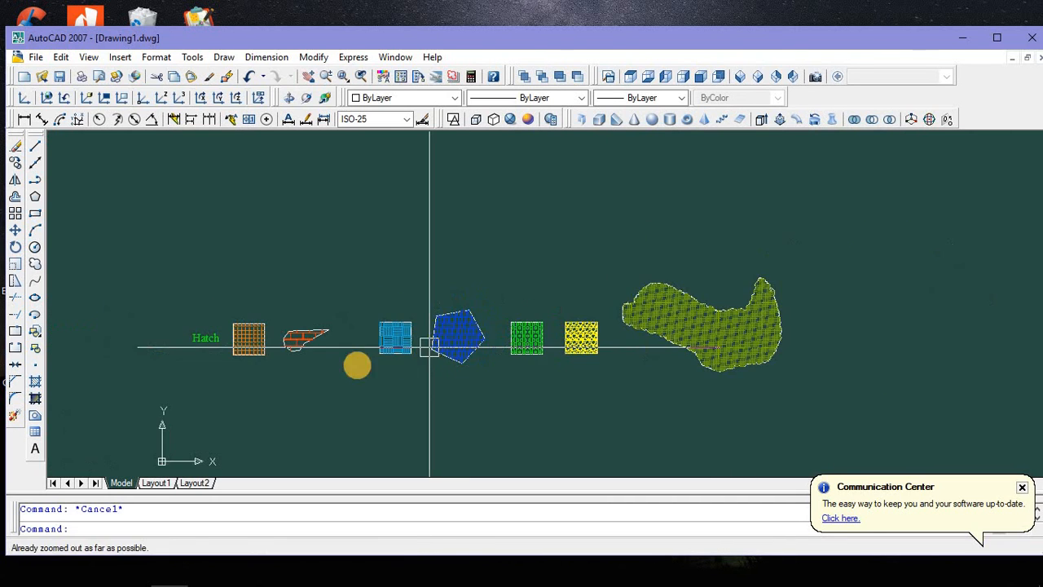
Compare the hatch patterns of the squares and the pentagon with the whole row of shapes
scroll(330, 362, "up", 5)
mouse_move(366, 326)
middle_mouse_down()
mouse_move(443, 345)
mouse_move(366, 350)
middle_mouse_up()
scroll(426, 345, "down", 4)
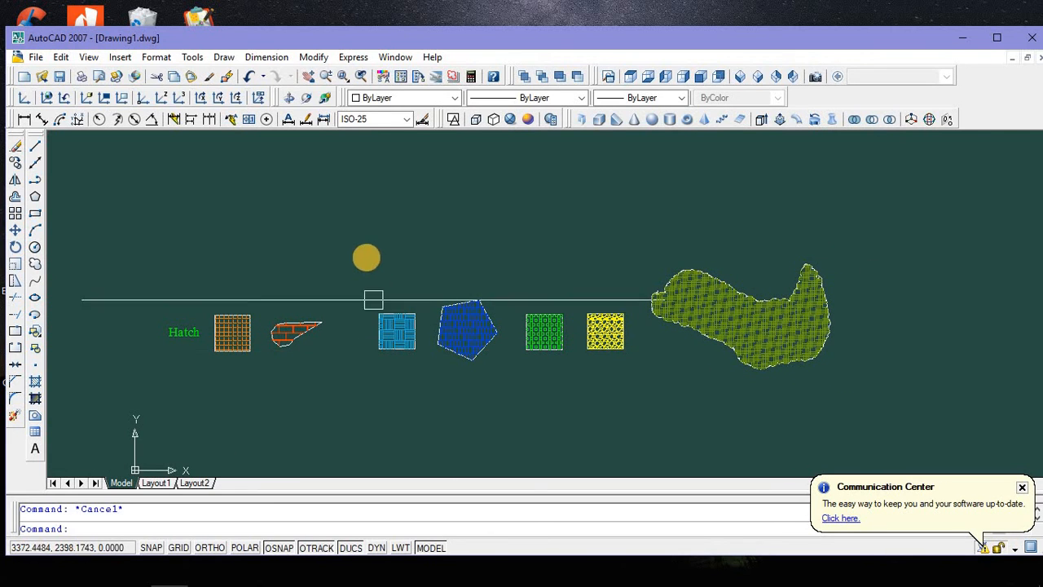
scroll(362, 300, "up", 1)
scroll(444, 379, "up", 5)
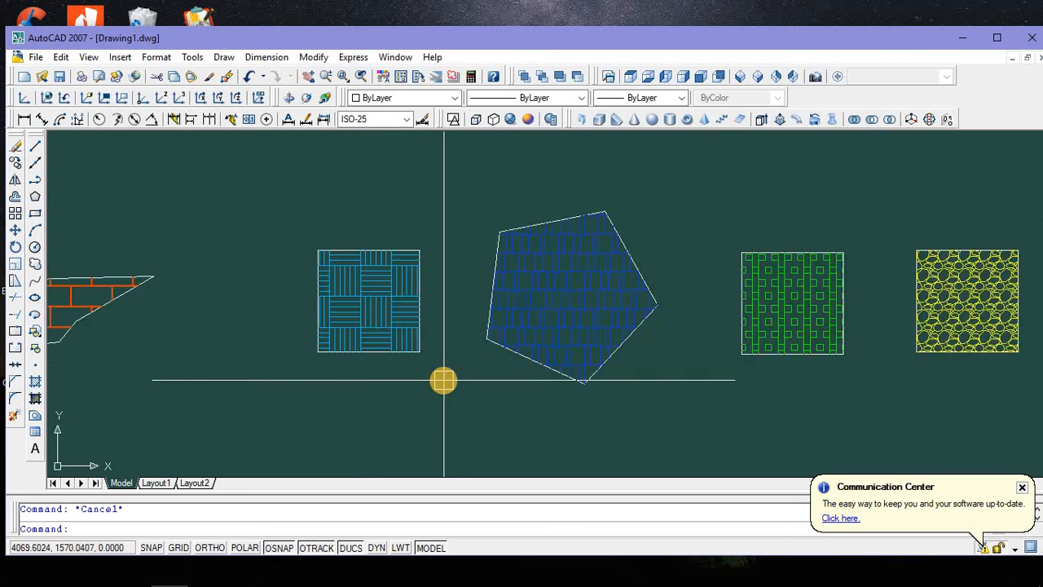
scroll(407, 361, "down", 6)
scroll(454, 377, "down", 1)
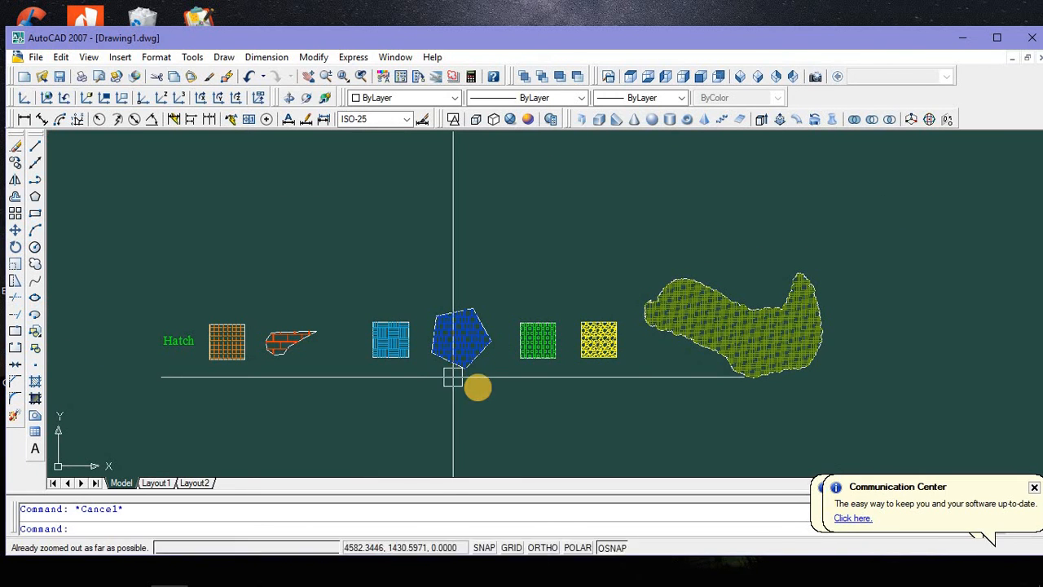
middle_click_drag(492, 388, 477, 376)
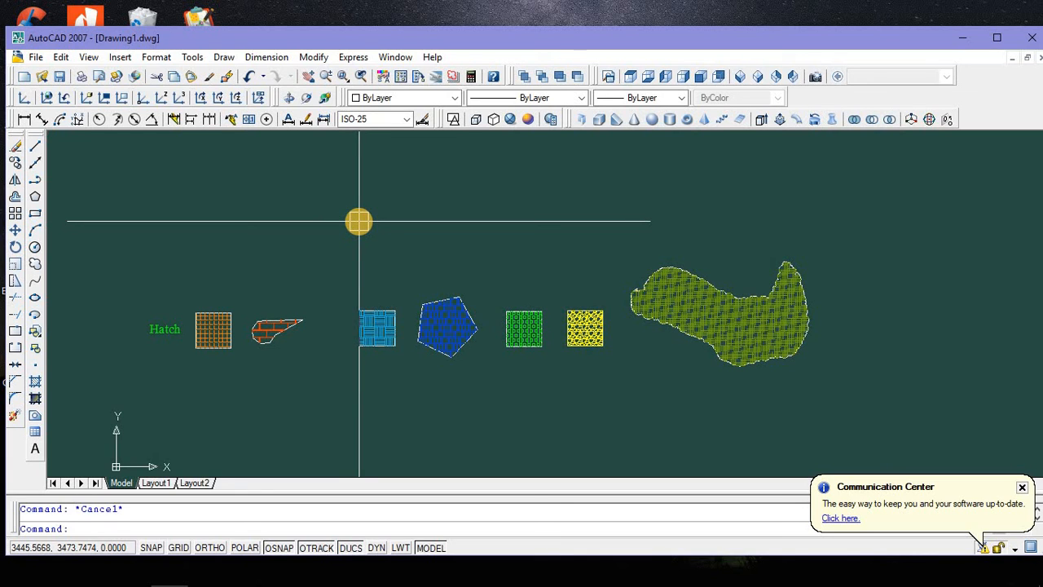
scroll(595, 334, "up", 1)
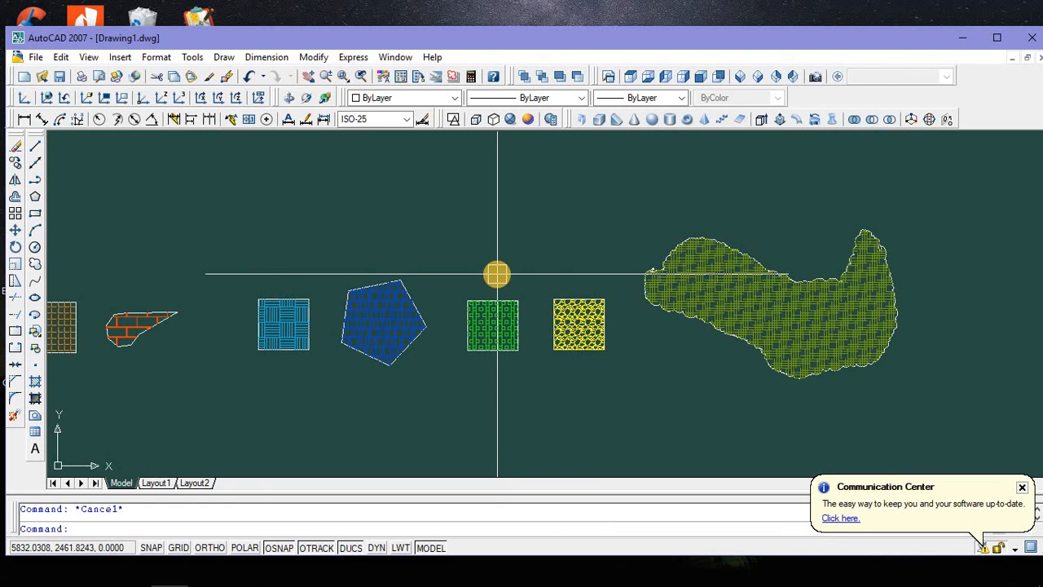
middle_click_drag(463, 252, 453, 250)
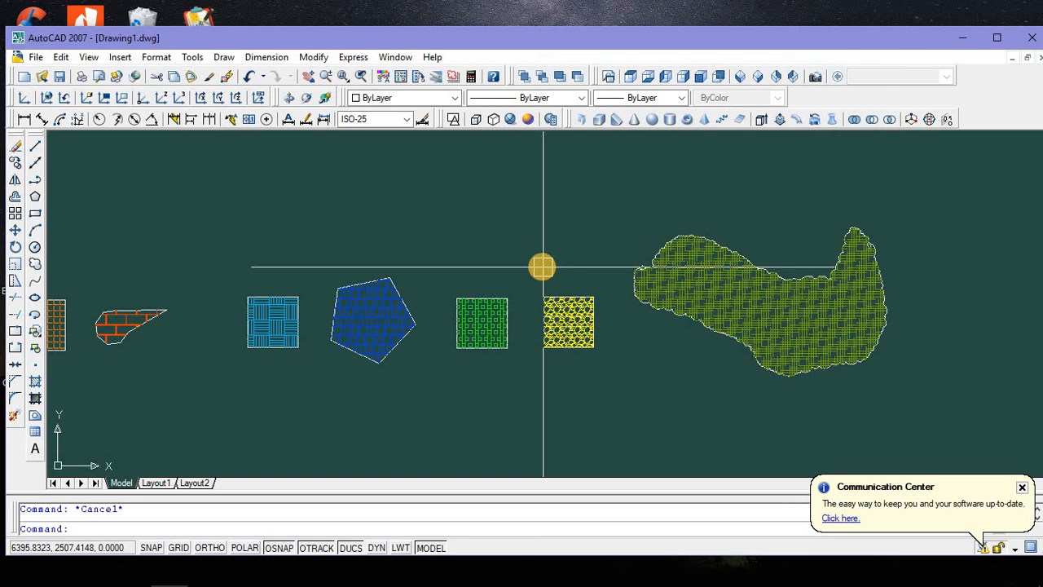
mouse_move(540, 263)
middle_mouse_down()
mouse_move(524, 233)
mouse_move(513, 237)
middle_mouse_up()
scroll(525, 251, "up", 2)
scroll(512, 237, "down", 1)
middle_click_drag(587, 251, 674, 276)
scroll(283, 258, "down", 1)
Inspect the orange hatched square, the brick-filled shape and the green Hatch title text
scroll(113, 307, "up", 5)
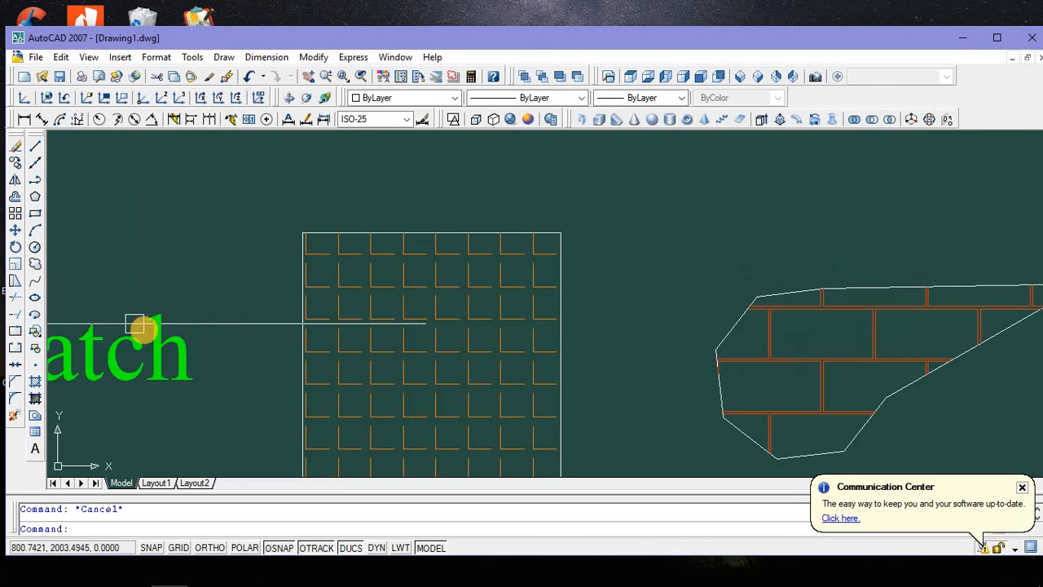
middle_click_drag(140, 338, 506, 275)
scroll(366, 325, "up", 2)
scroll(371, 324, "up", 2)
middle_click_drag(434, 326, 363, 418)
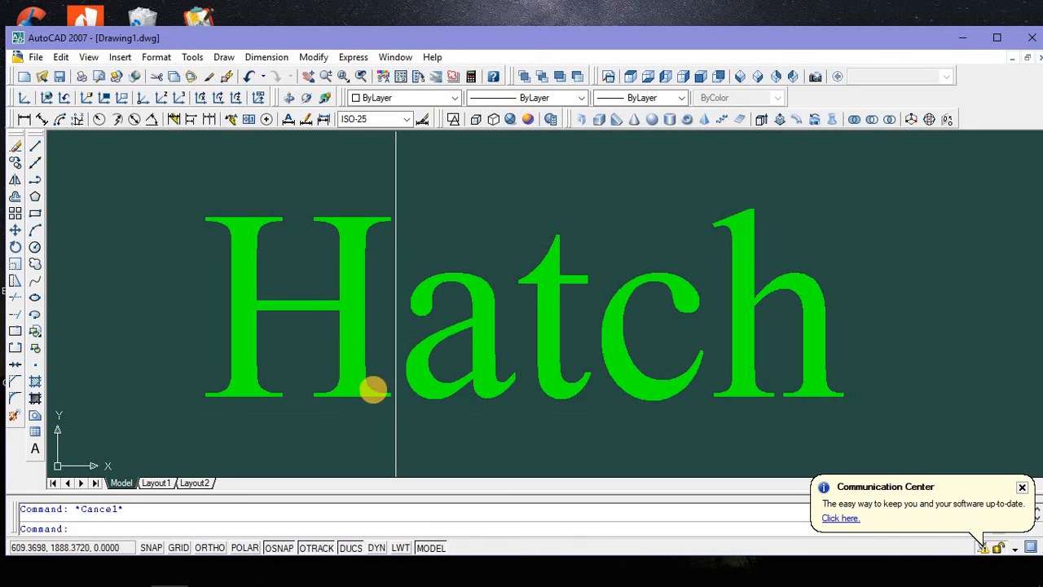
scroll(389, 388, "down", 4)
middle_click_drag(554, 404, 291, 323)
scroll(476, 330, "down", 4)
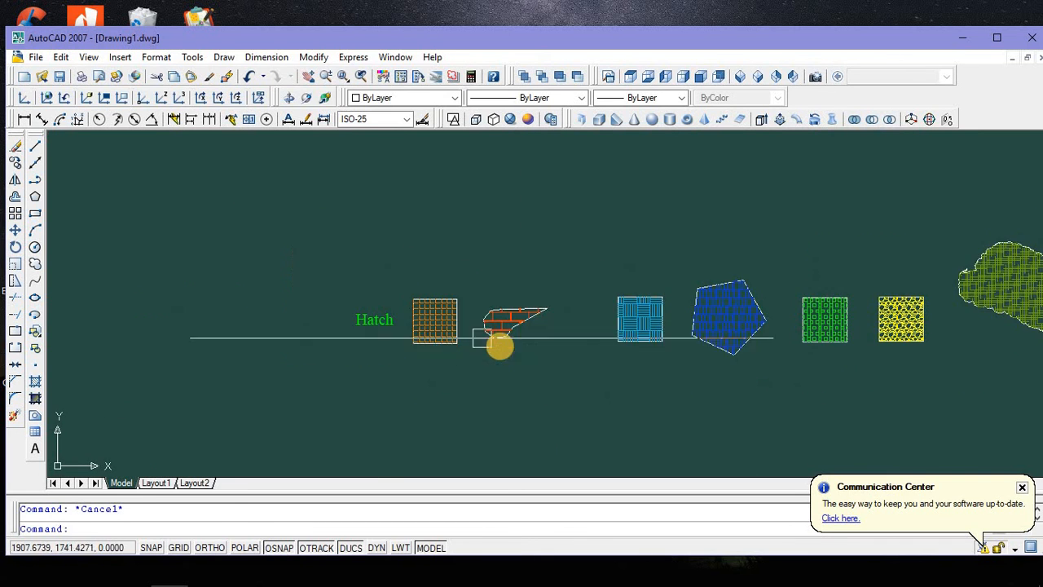
Check the finished hatches once more, from the brick-filled shape through the squares and pentagon to the revision cloud
scroll(352, 345, "up", 3)
middle_click_drag(424, 340, 196, 381)
scroll(313, 367, "down", 5)
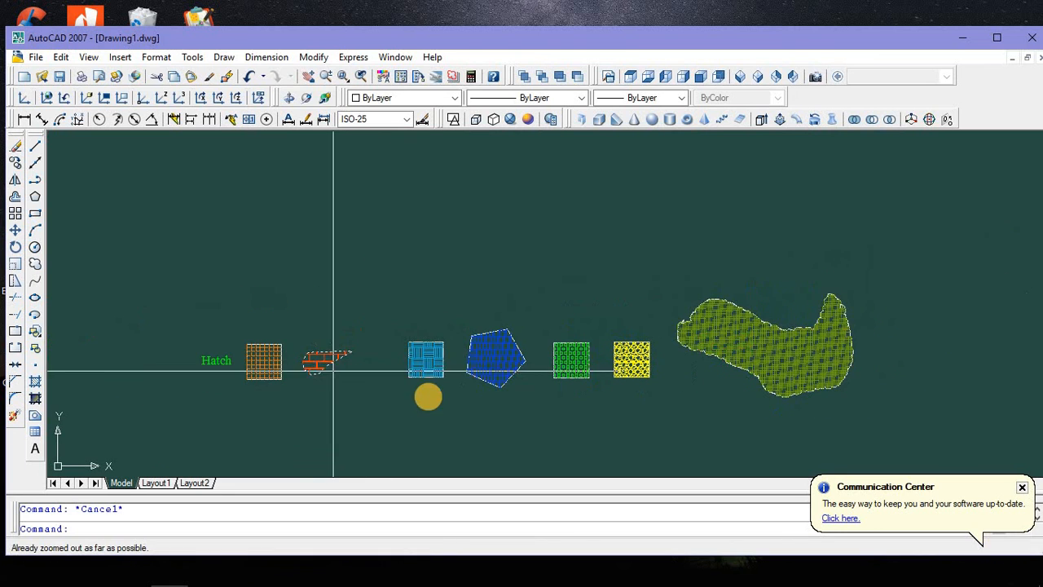
middle_click_drag(428, 395, 263, 377)
scroll(335, 382, "up", 2)
middle_click_drag(352, 387, 397, 400)
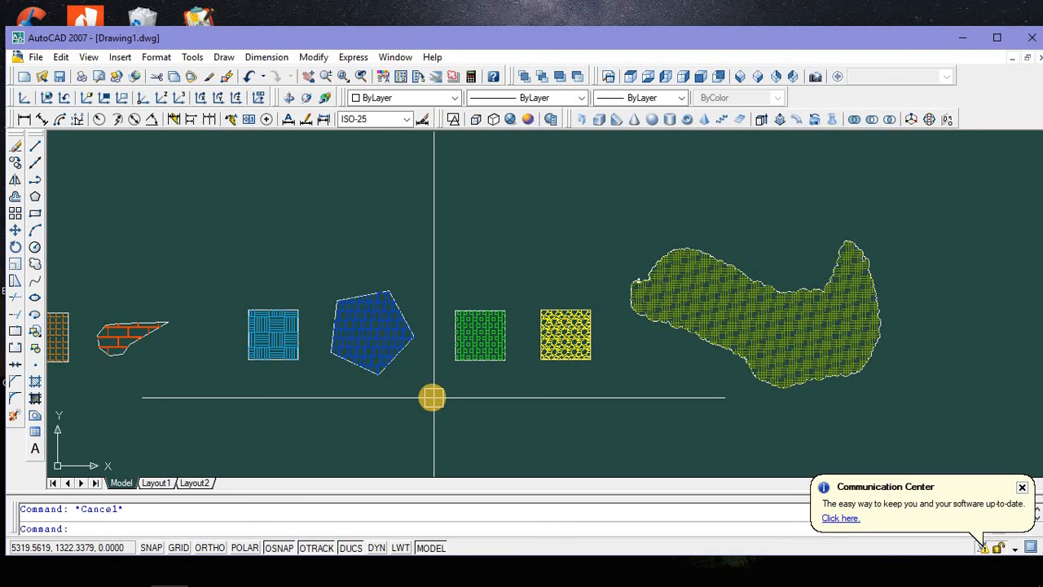
scroll(432, 397, "up", 1)
middle_click_drag(428, 397, 375, 406)
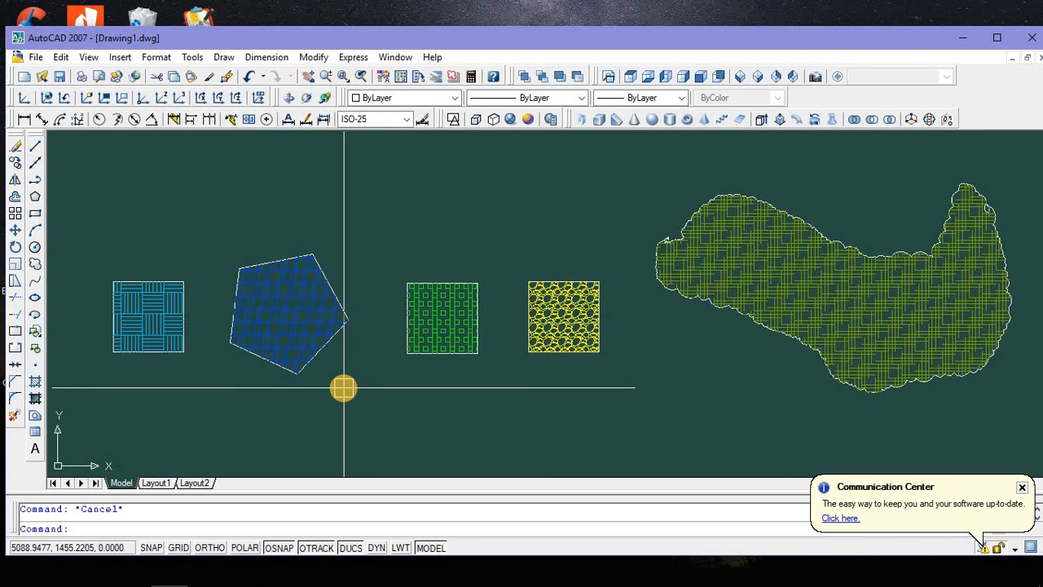
middle_click_drag(343, 389, 359, 389)
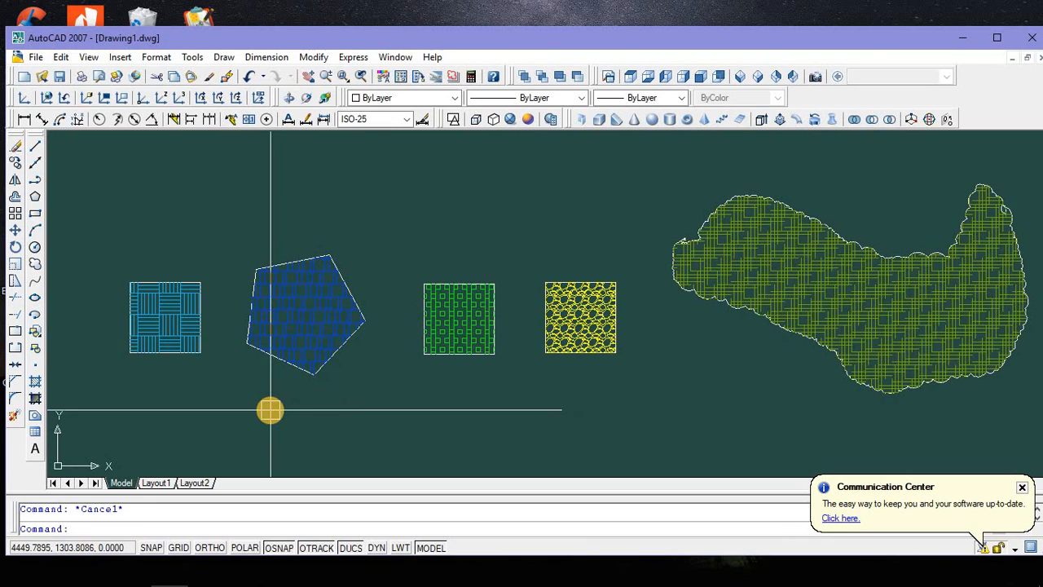